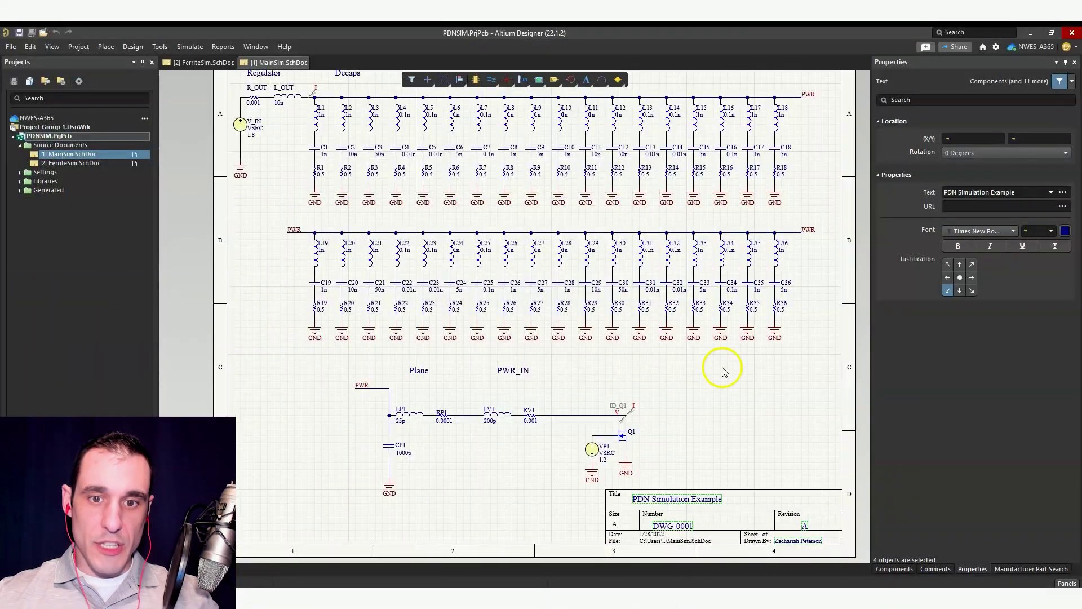
Inspect the LP1 inductor in the plane branch of MainSim
right_drag(691, 394, 699, 412)
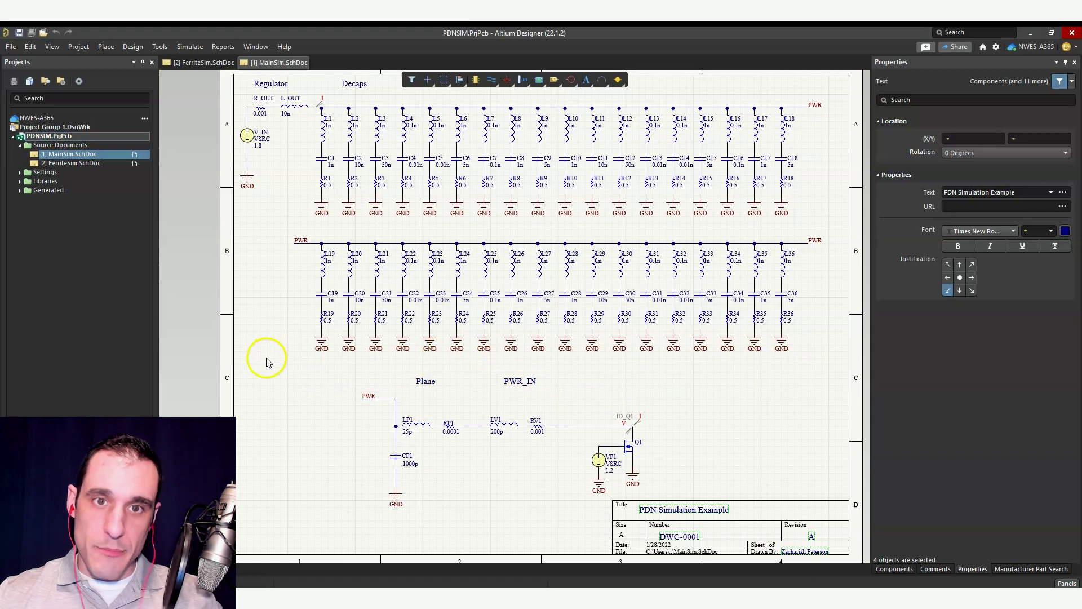
scroll(284, 373, up, 1)
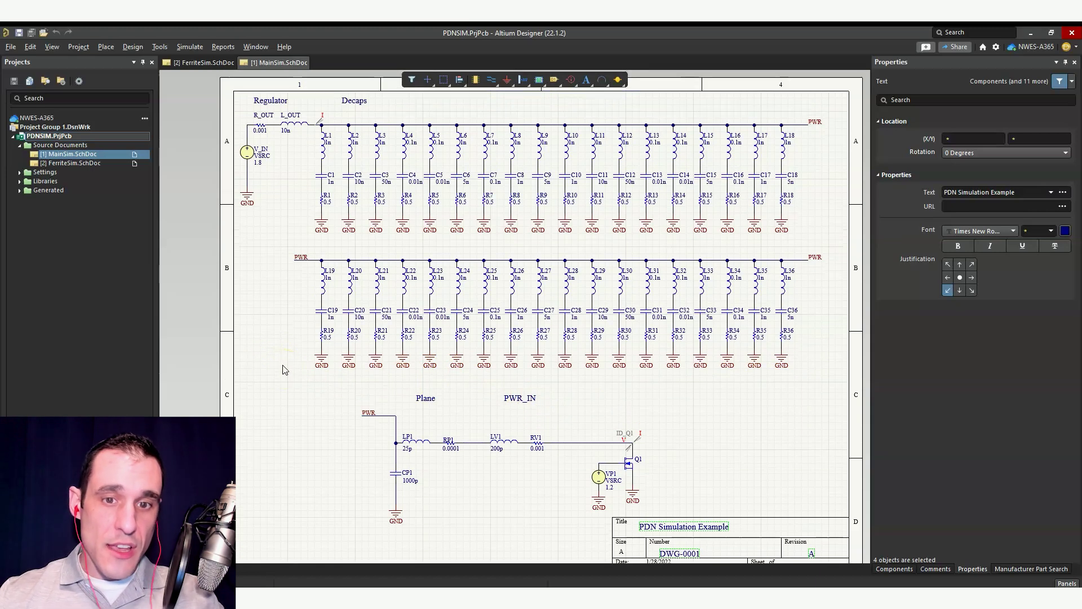
scroll(285, 369, down, 1)
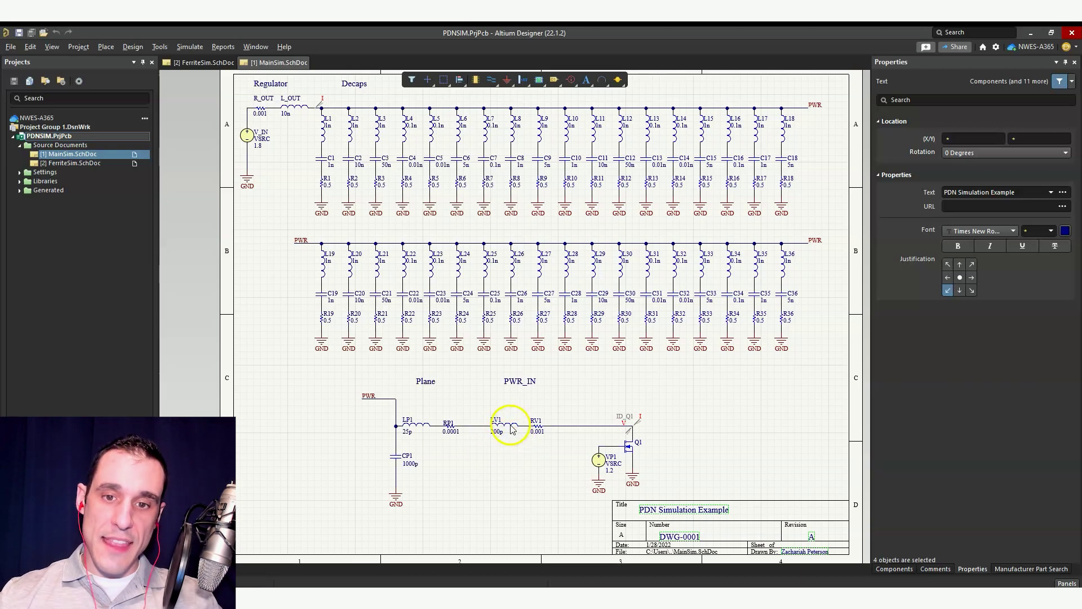
click(419, 430)
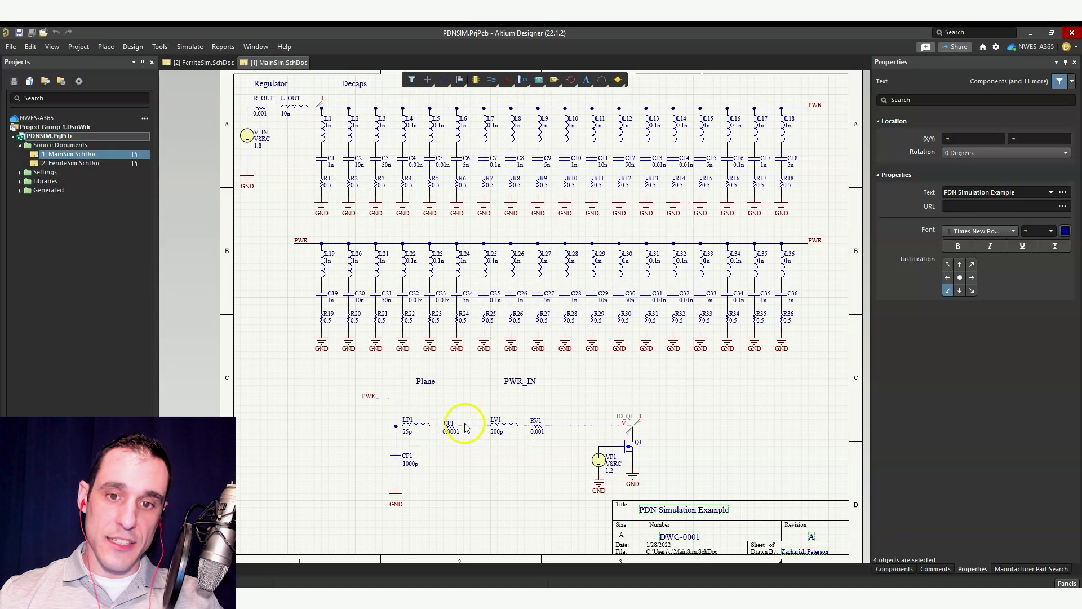
click(540, 309)
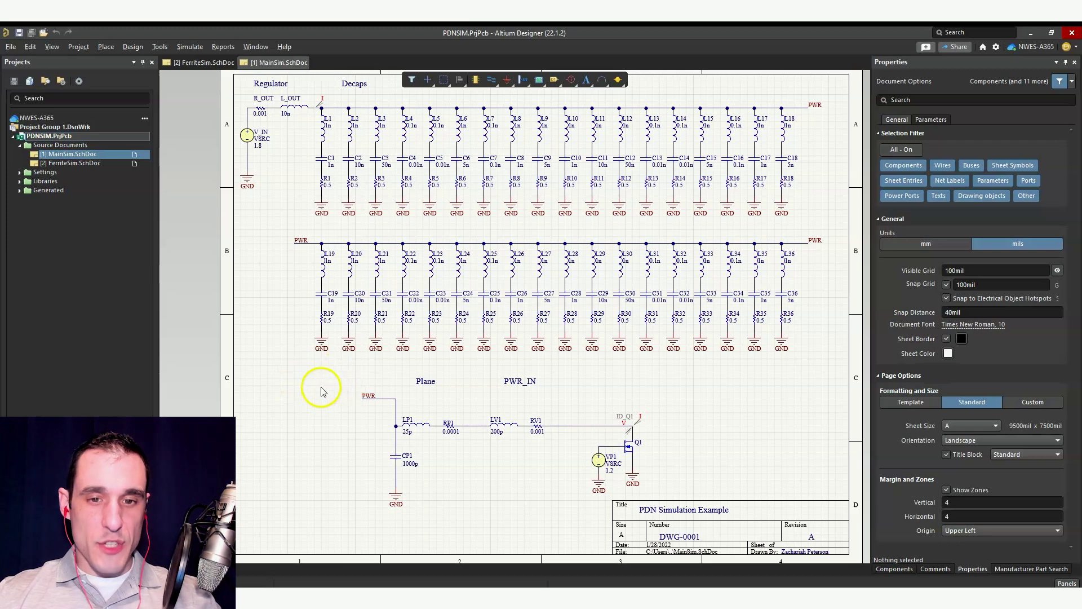
Box-select the plane branch's PWR connection wires, then clear the selection
click(383, 403)
drag(323, 382, 397, 402)
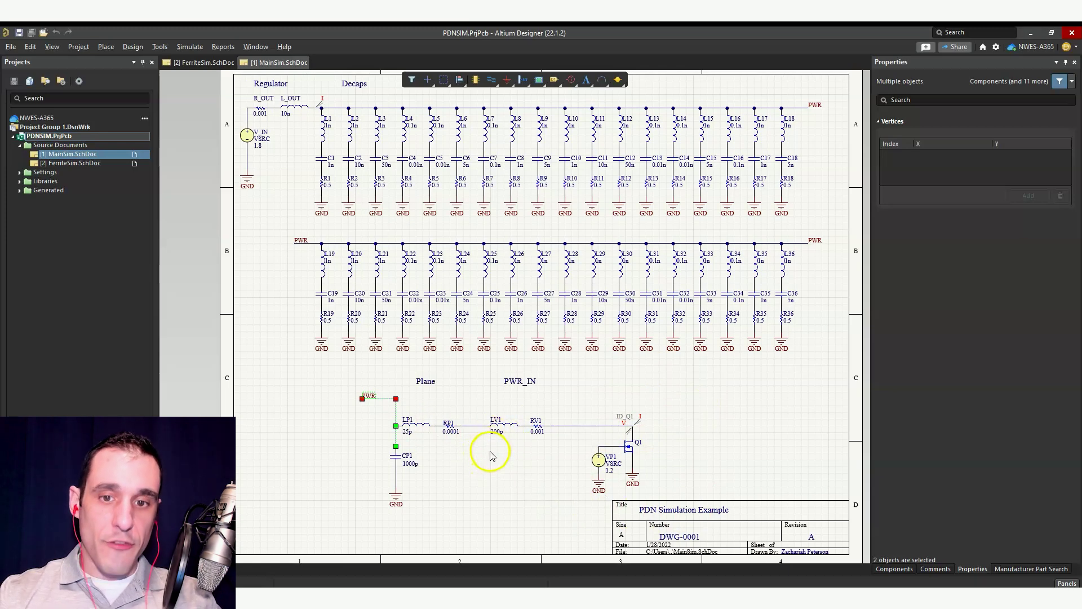
click(491, 481)
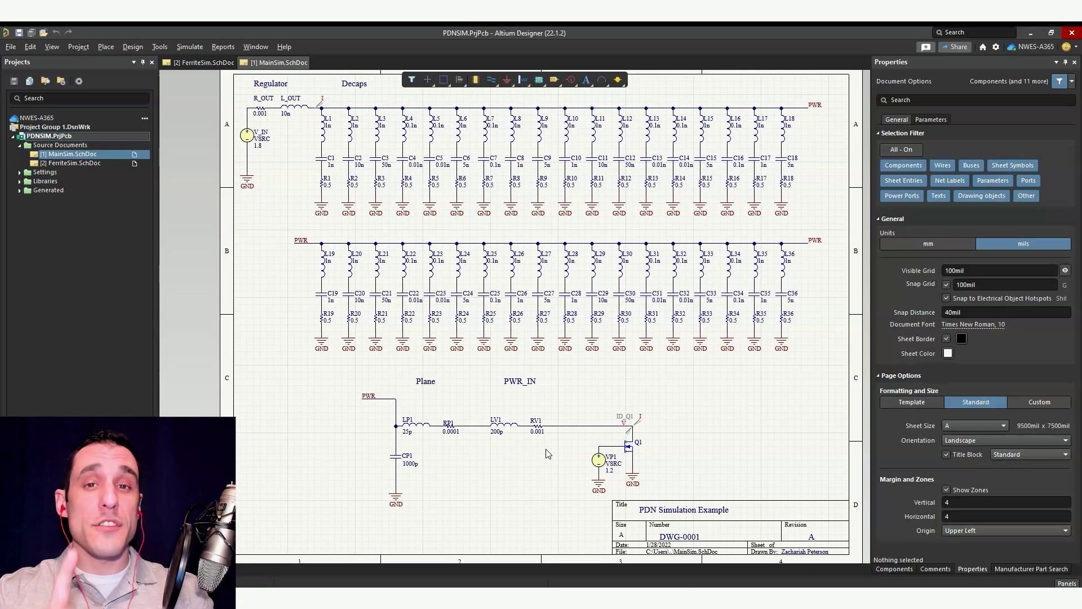
click(492, 525)
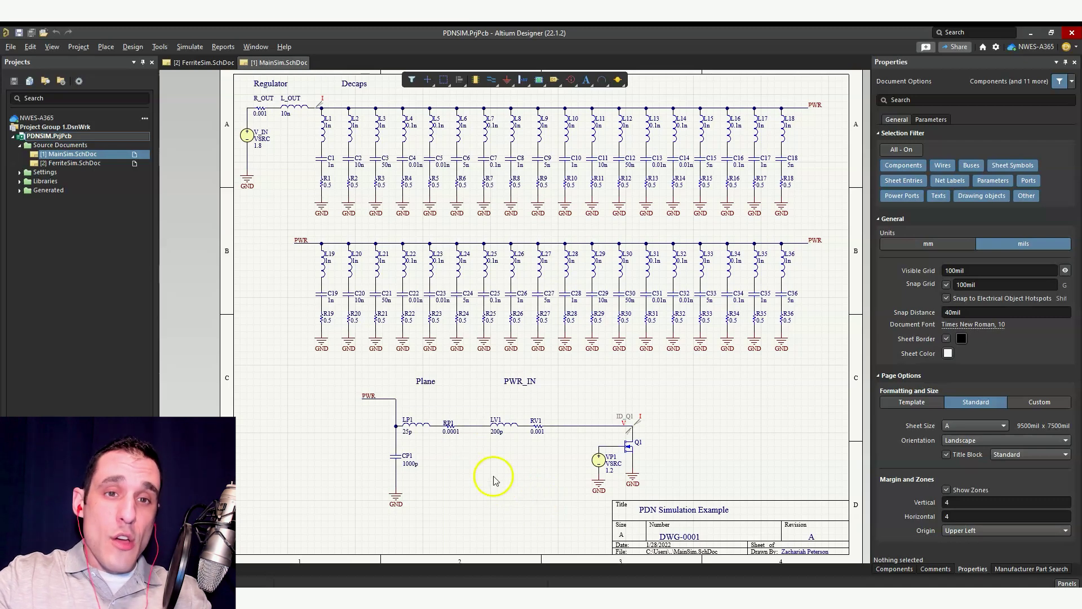
Toggle between the empty FerriteSim sheet and MainSim, panning the blank FerriteSim view
click(200, 63)
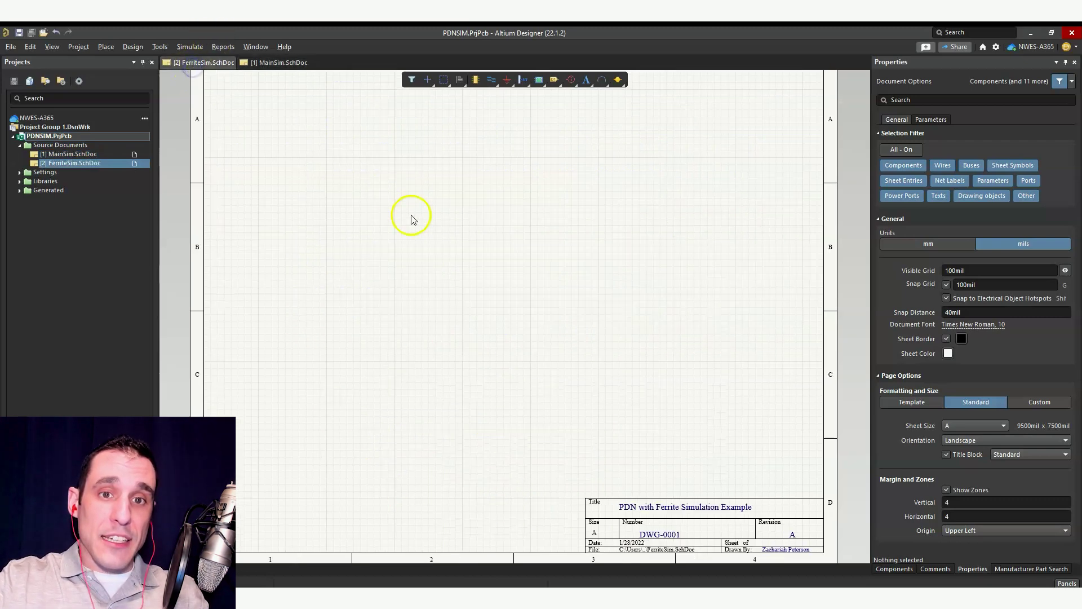
mouse_move(420, 229)
right_down()
mouse_move(469, 280)
mouse_move(410, 225)
right_up()
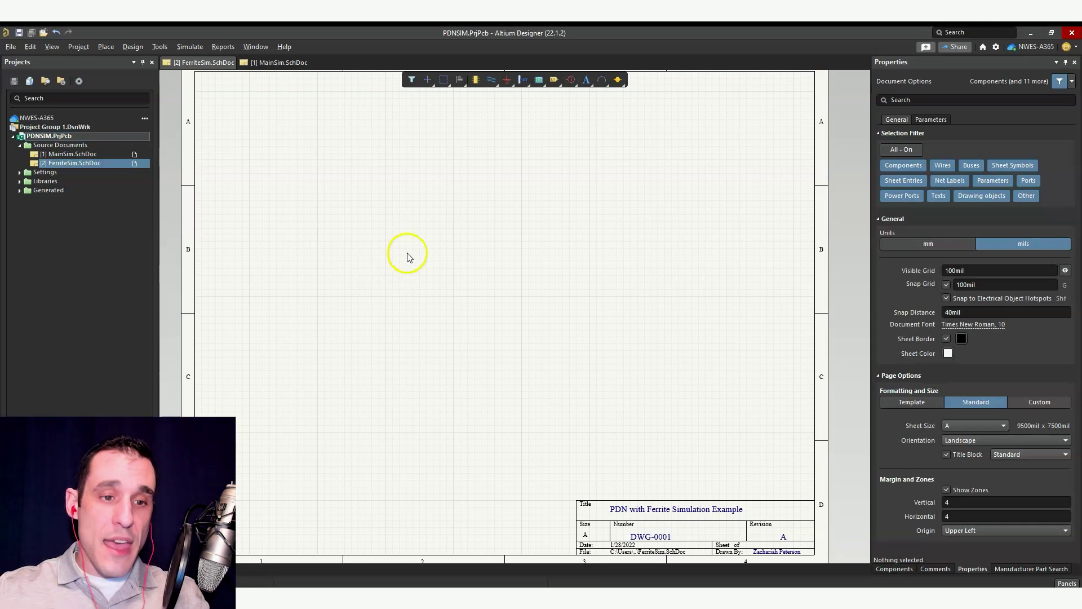
click(280, 62)
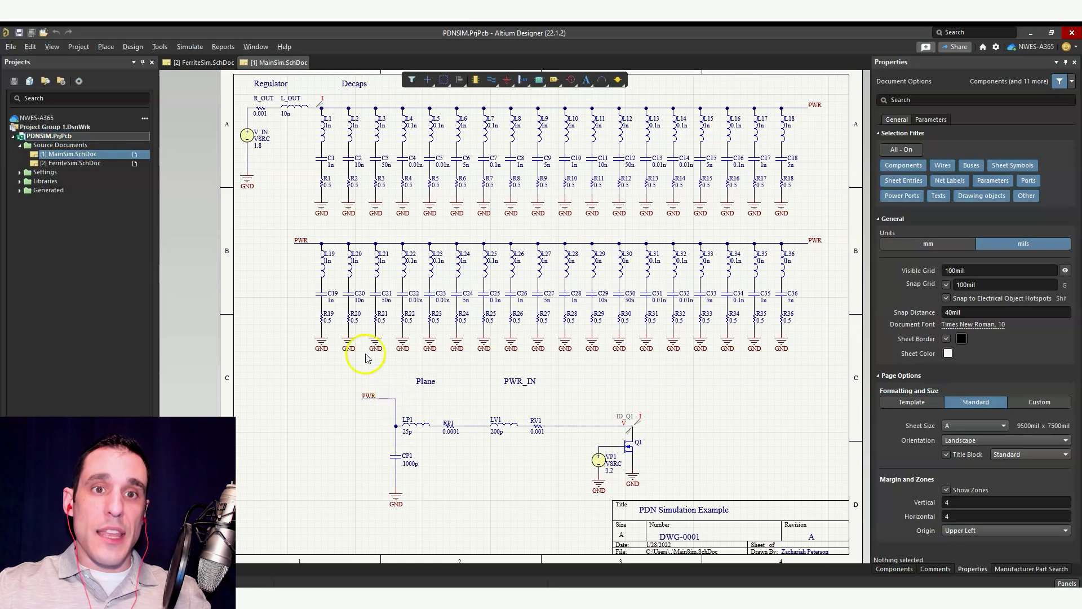
click(202, 62)
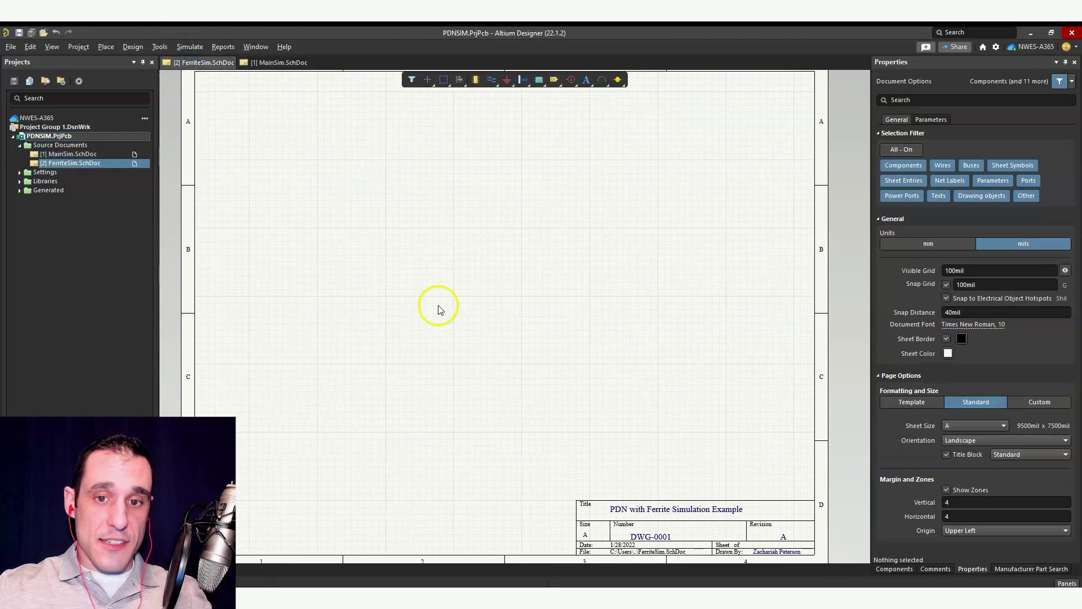
click(276, 63)
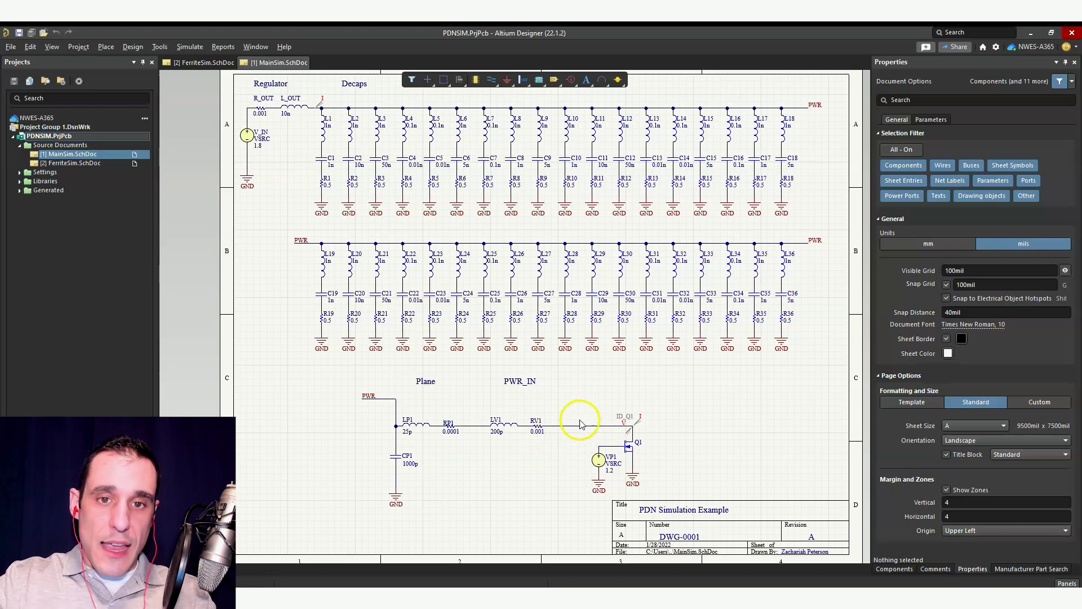
click(204, 63)
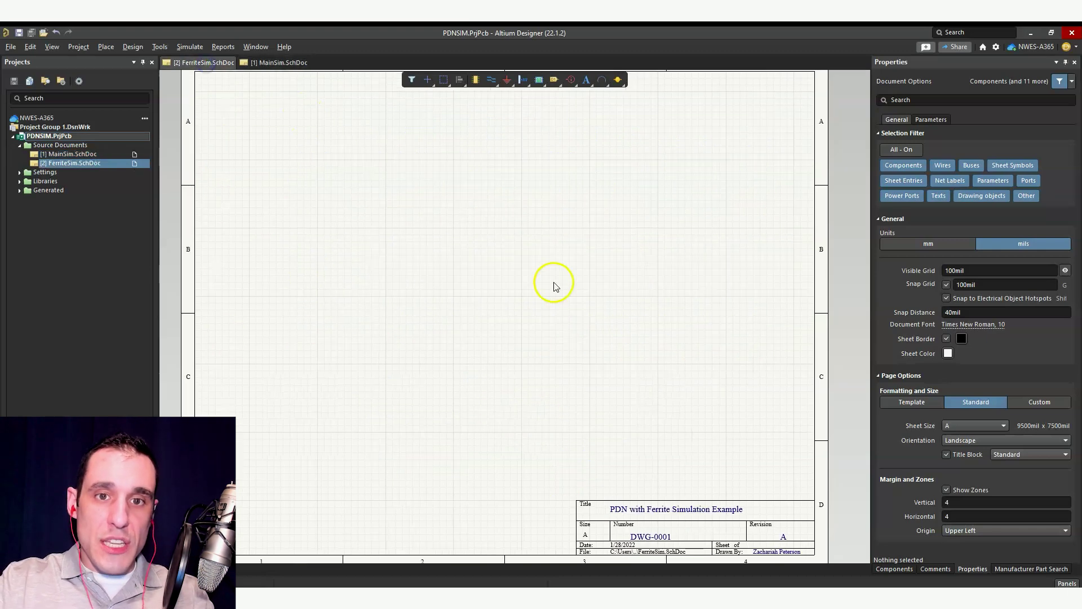
right_drag(476, 340, 501, 346)
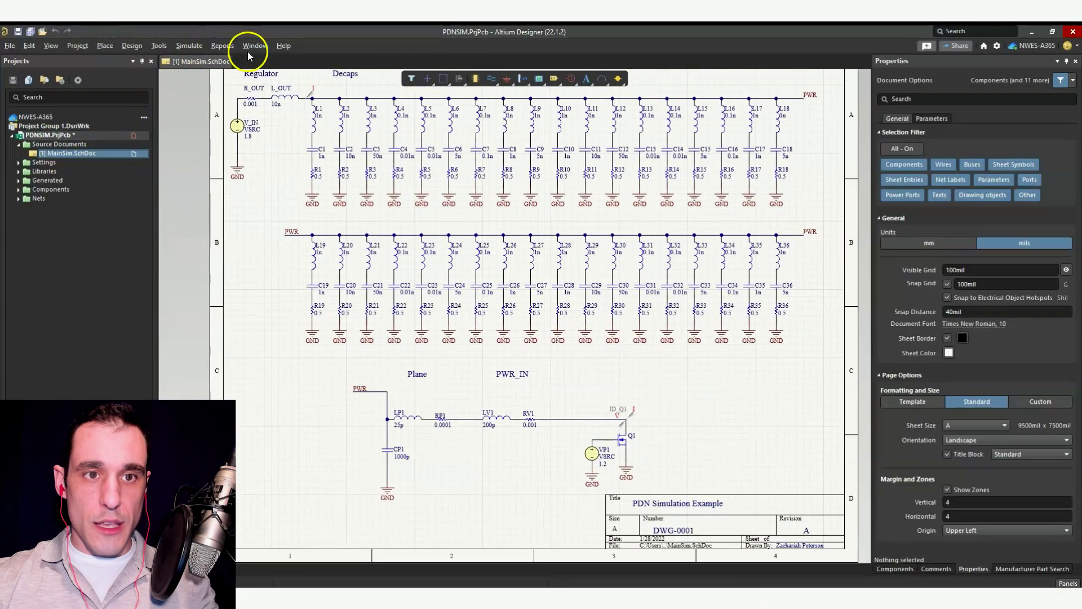
Apply the local ANSI C Landscape sheet template to MainSim and confirm the update
click(131, 45)
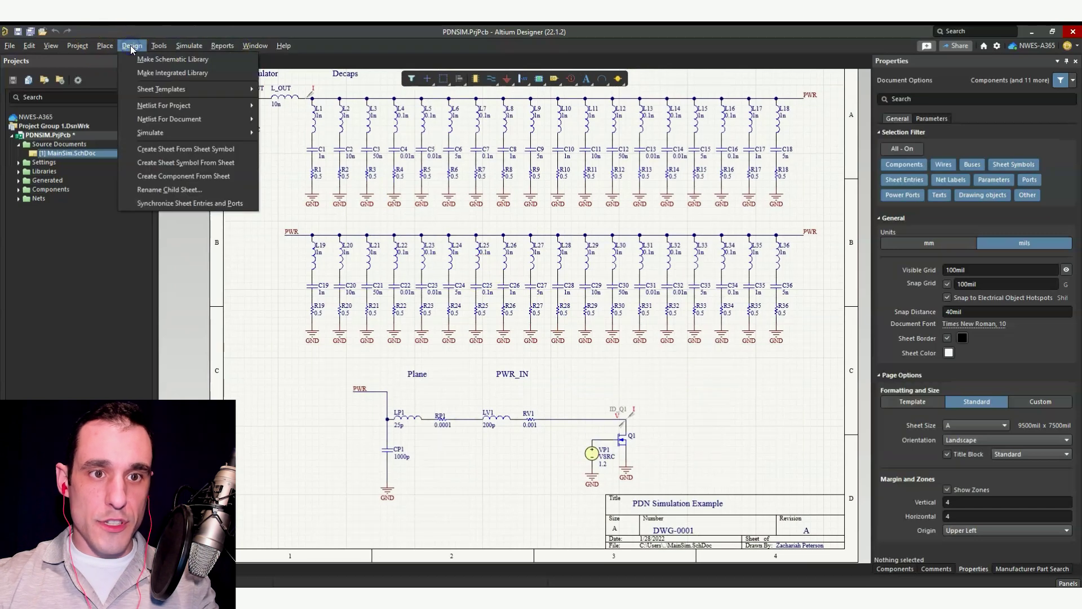
mouse_move(222, 89)
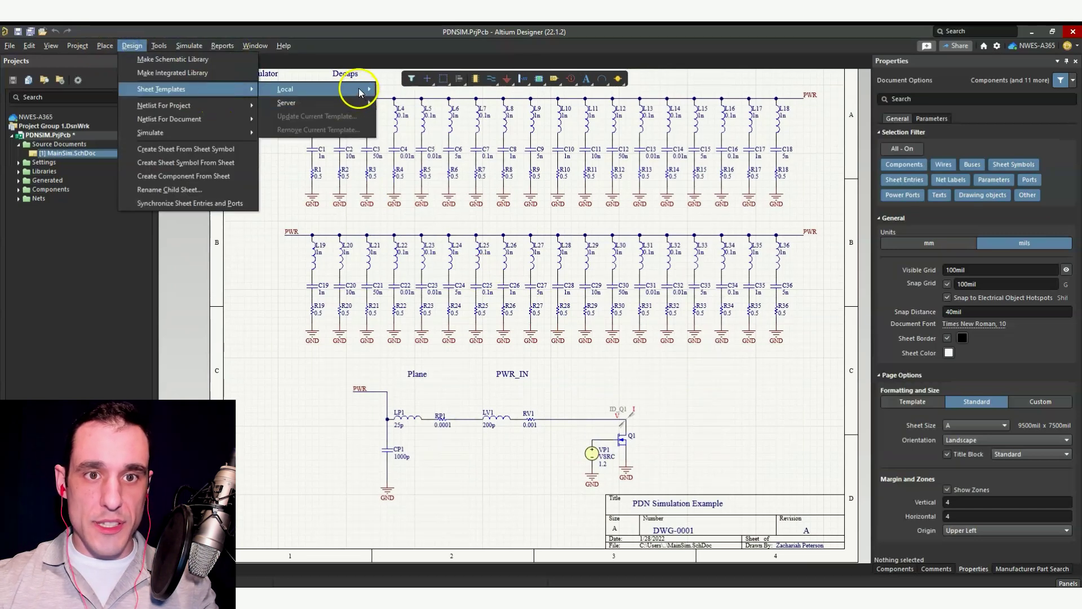
mouse_move(359, 88)
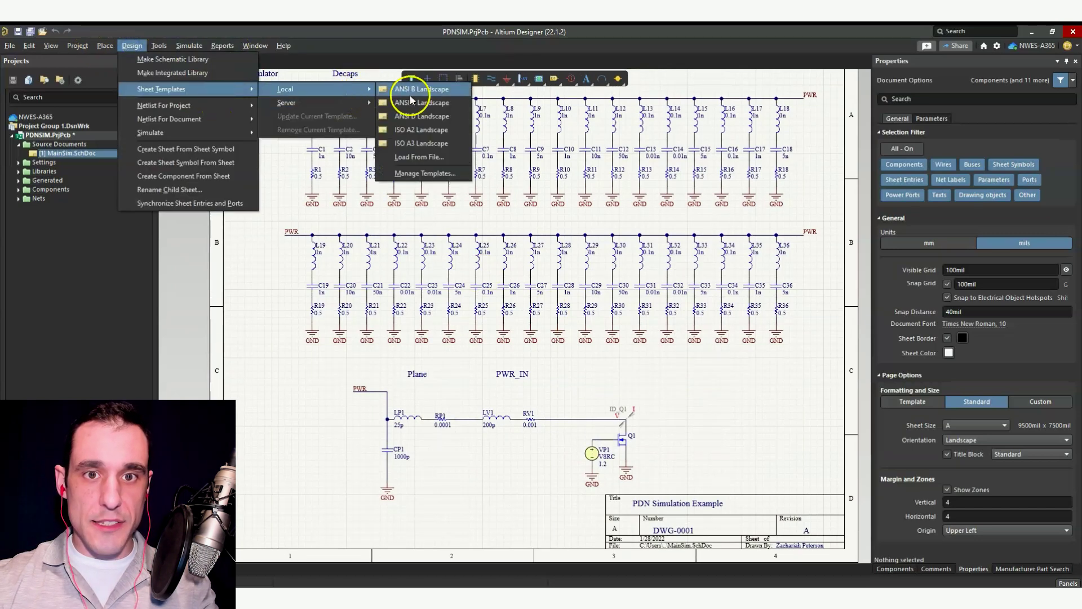
click(439, 103)
click(566, 382)
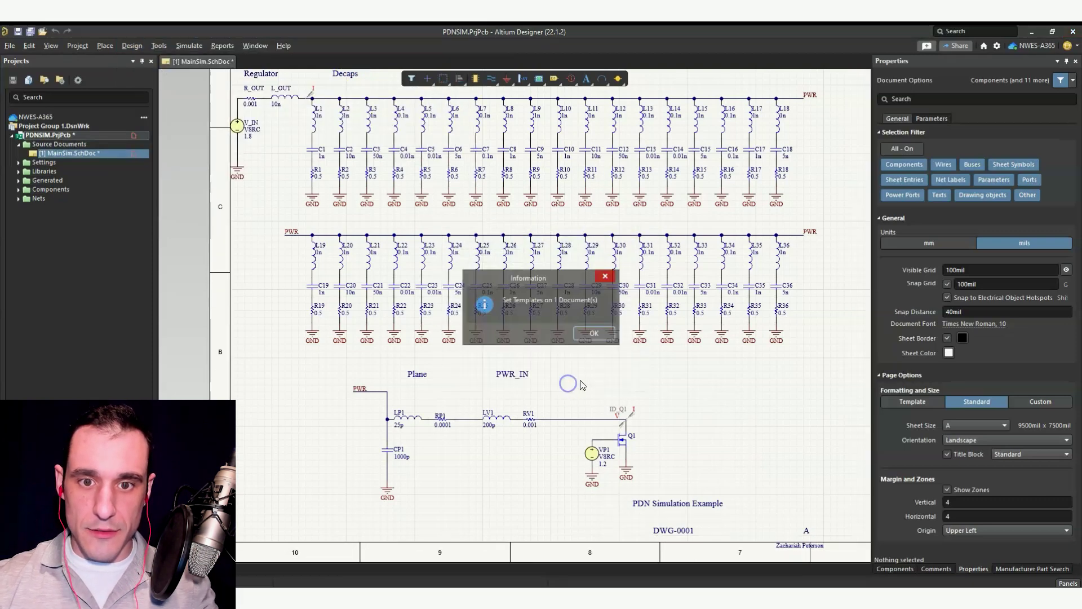
click(594, 333)
Select all 178 schematic objects and move the circuit up onto the larger sheet
ctrl+scroll(573, 351, down, 2)
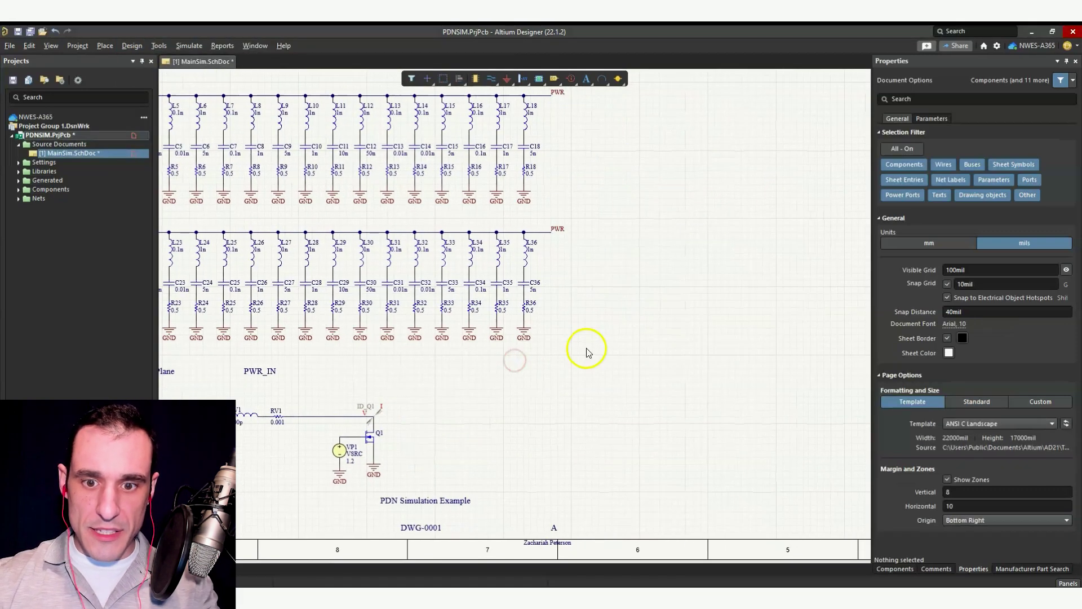
ctrl+scroll(605, 361, down, 2)
ctrl+scroll(604, 361, down, 1)
drag(637, 422, 502, 475)
click(500, 470)
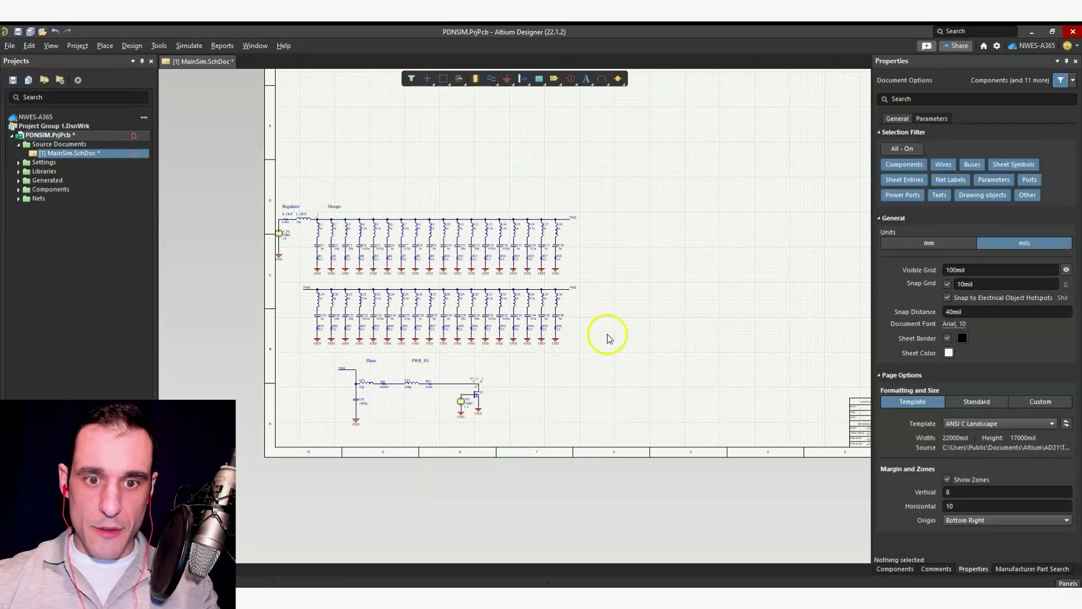
drag(632, 181, 265, 485)
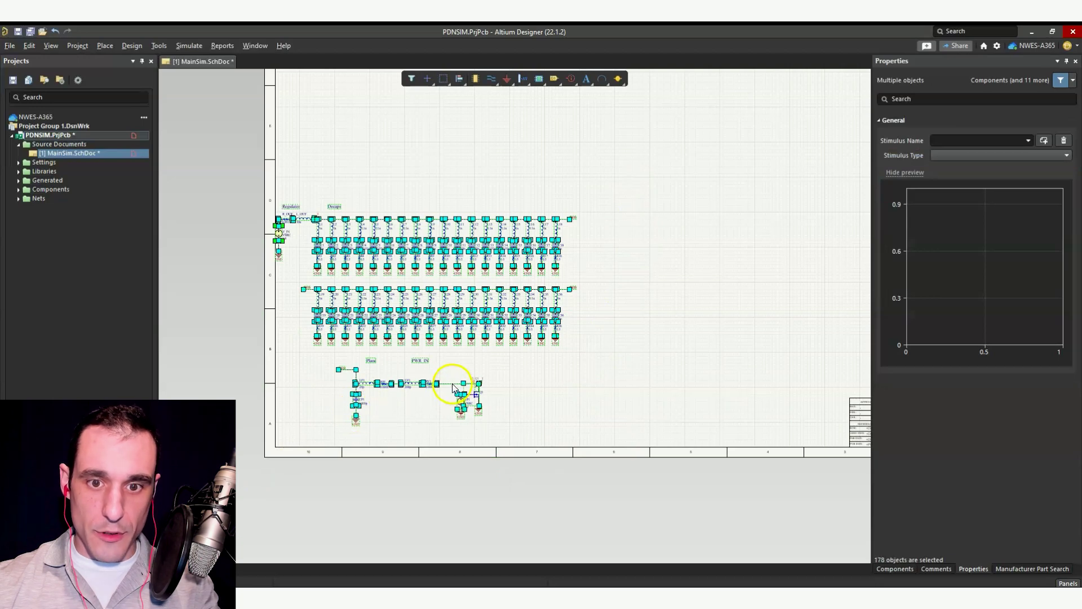
drag(452, 384, 472, 332)
click(469, 389)
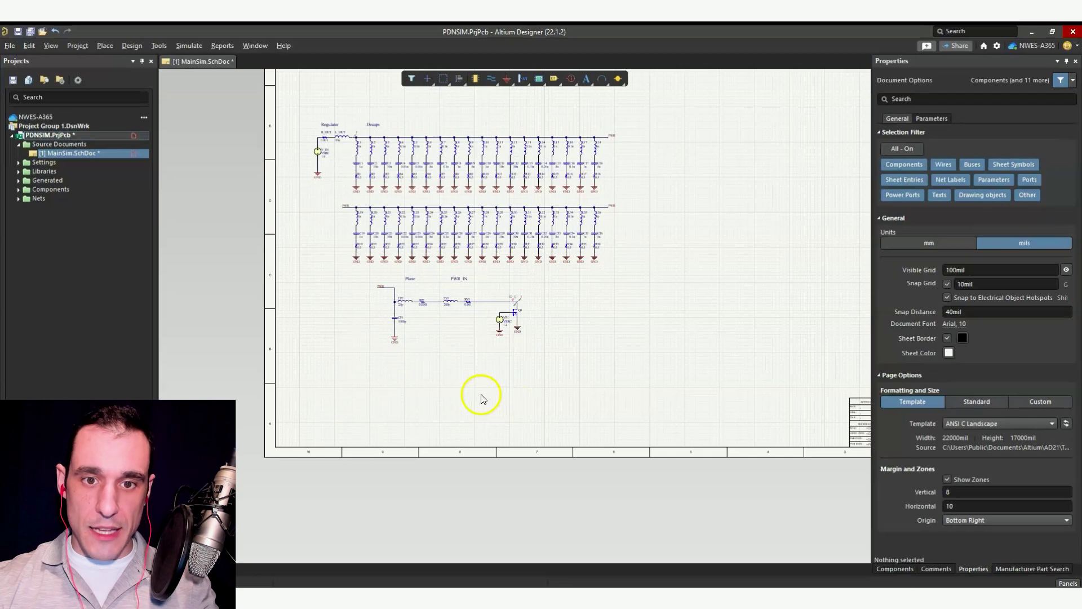
Draw a new wire from the plane's PWR node down below the first branch
ctrl+scroll(482, 397, up, 5)
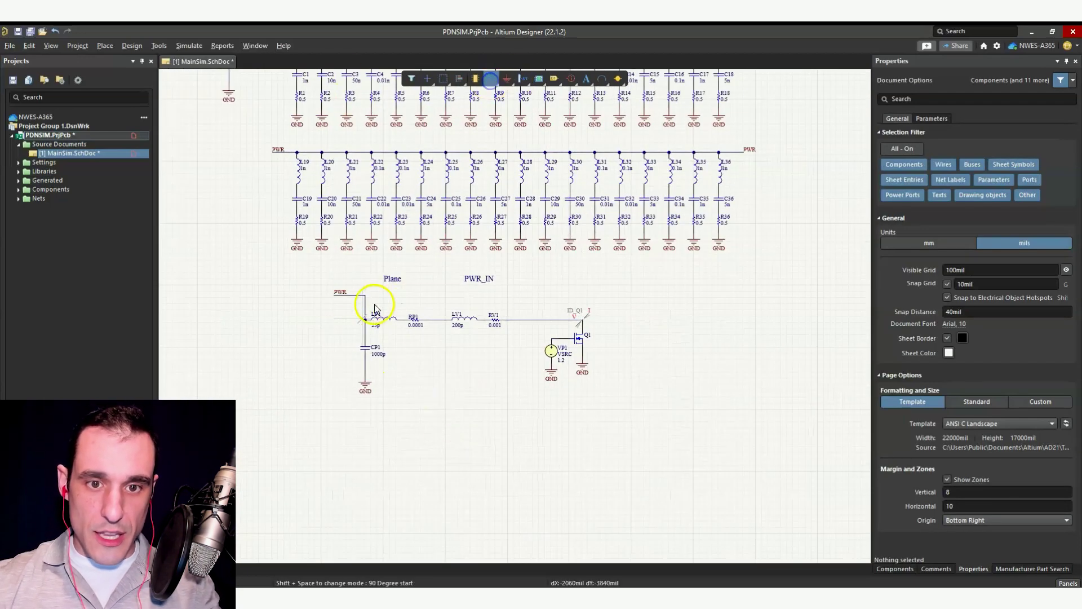
click(365, 320)
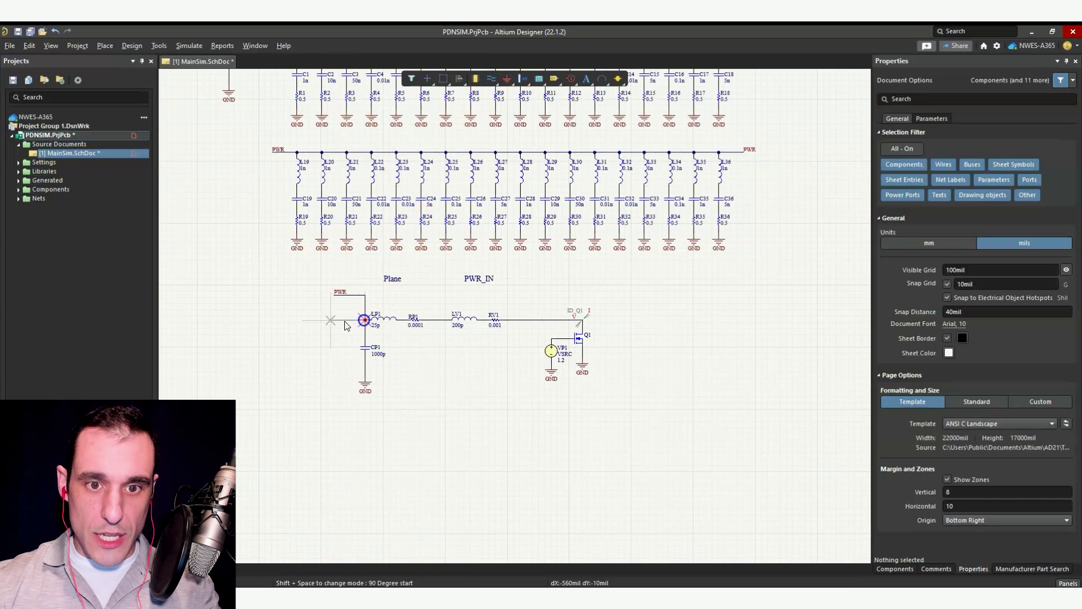
click(324, 443)
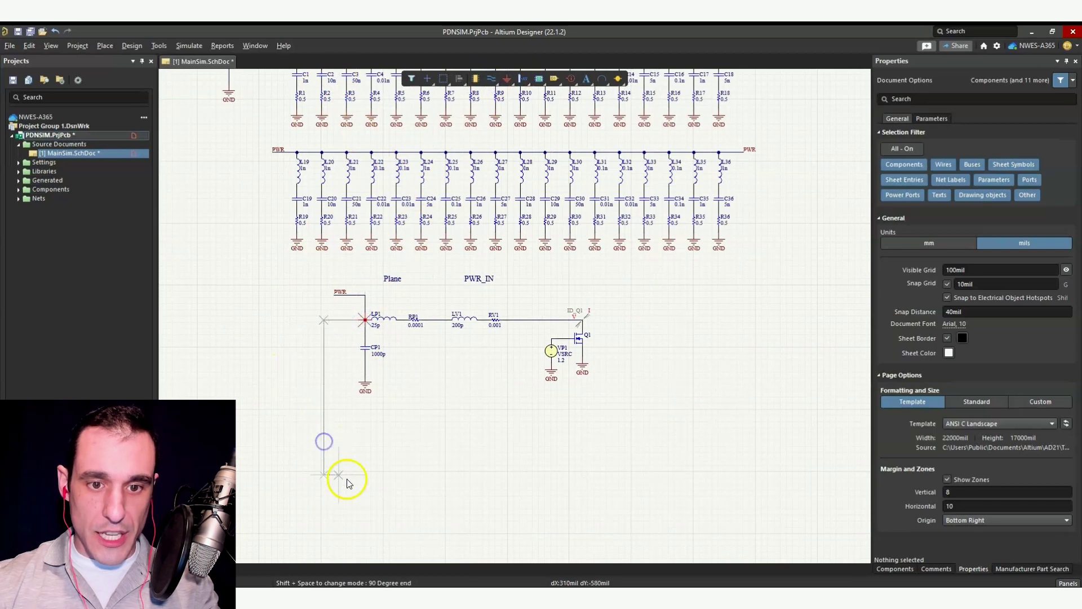
click(401, 466)
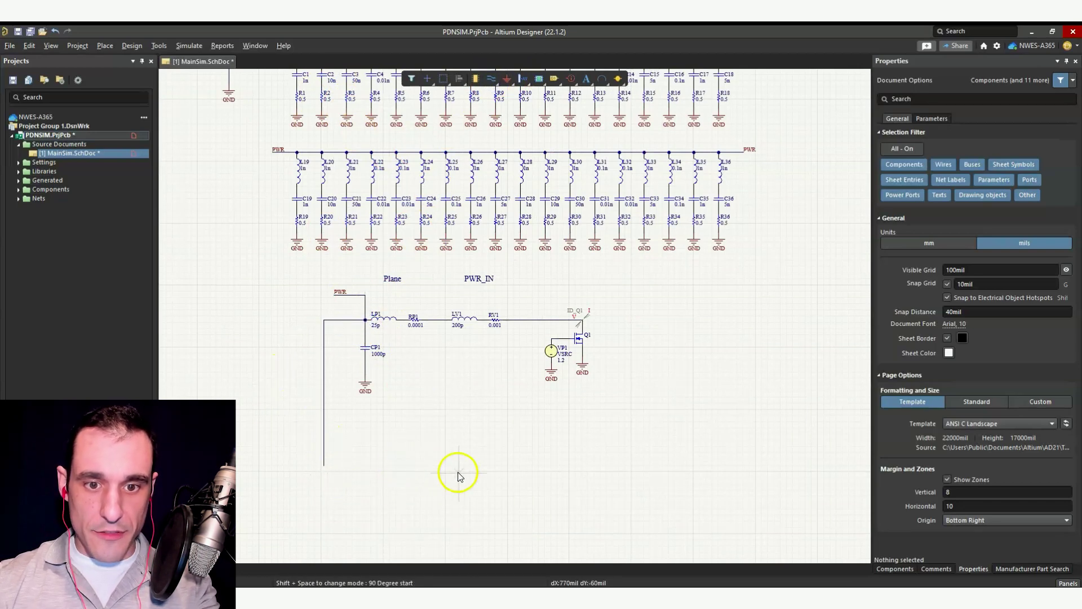
click(324, 466)
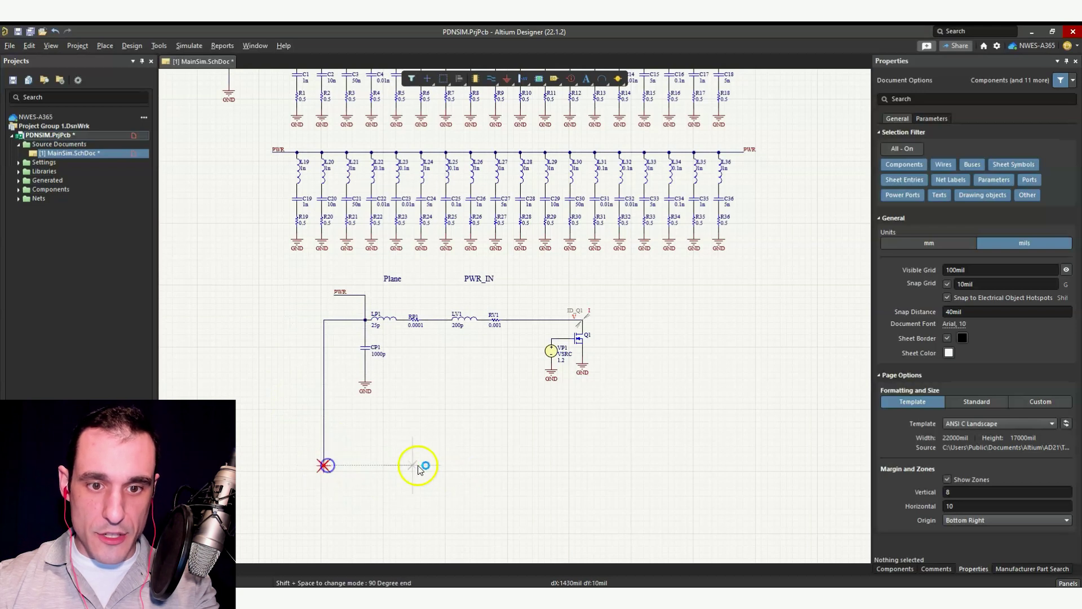
right_click(477, 450)
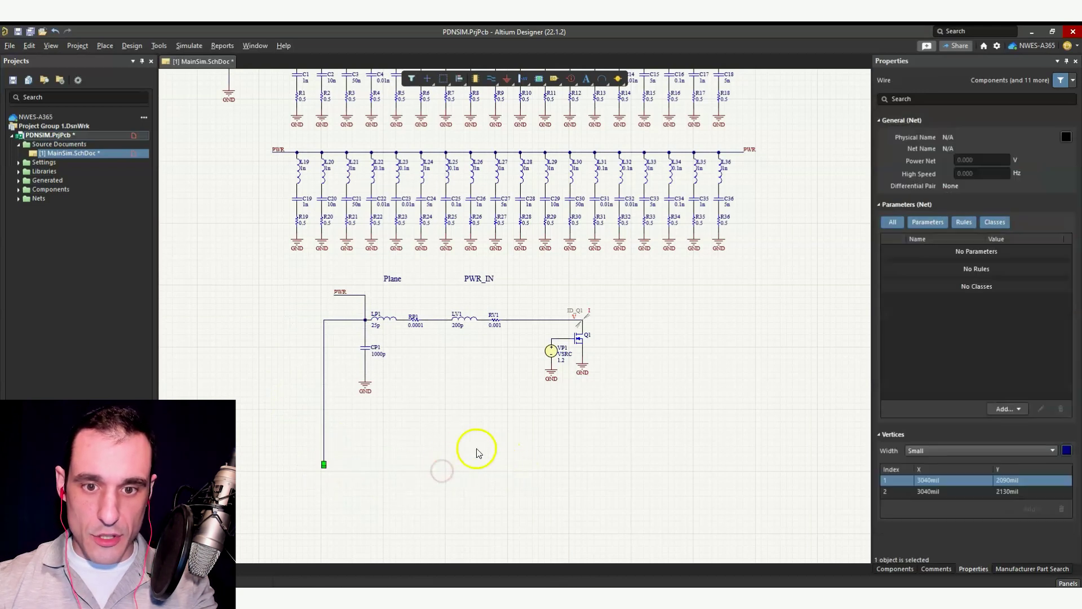
click(526, 451)
Paste a copy of the VP1 source, transistor and ground below, nudging it slightly right
drag(524, 413, 637, 341)
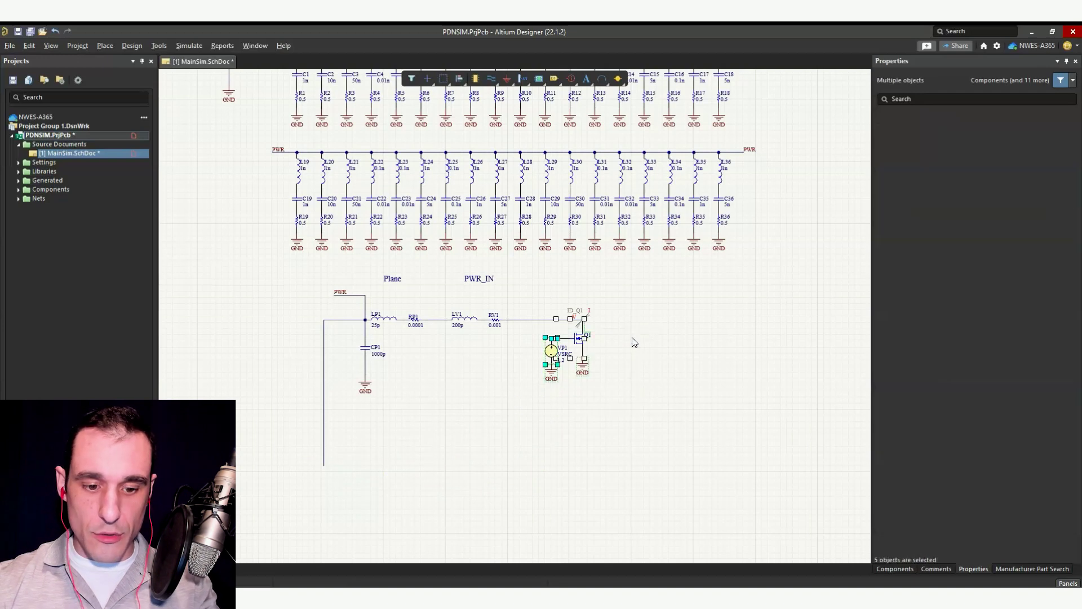
key(ctrl+v)
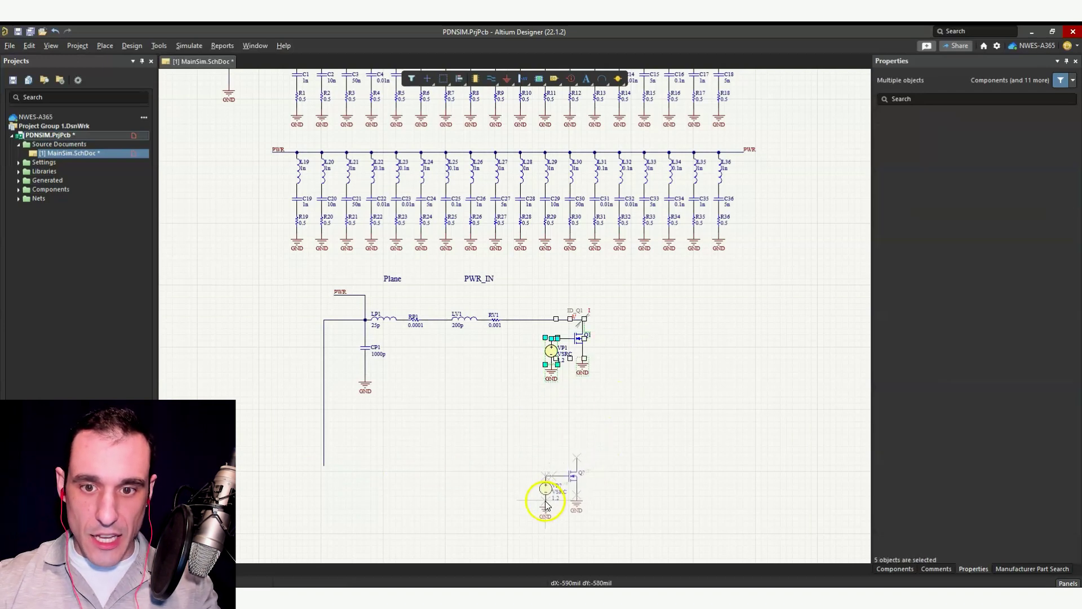
click(546, 507)
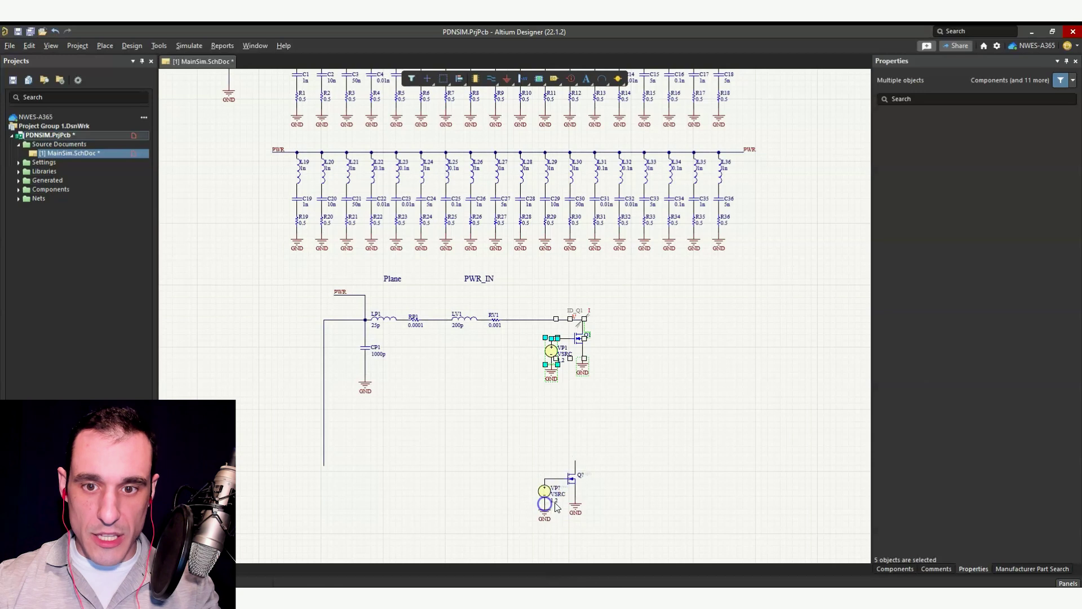
drag(657, 449, 530, 533)
click(585, 477)
drag(584, 477, 590, 477)
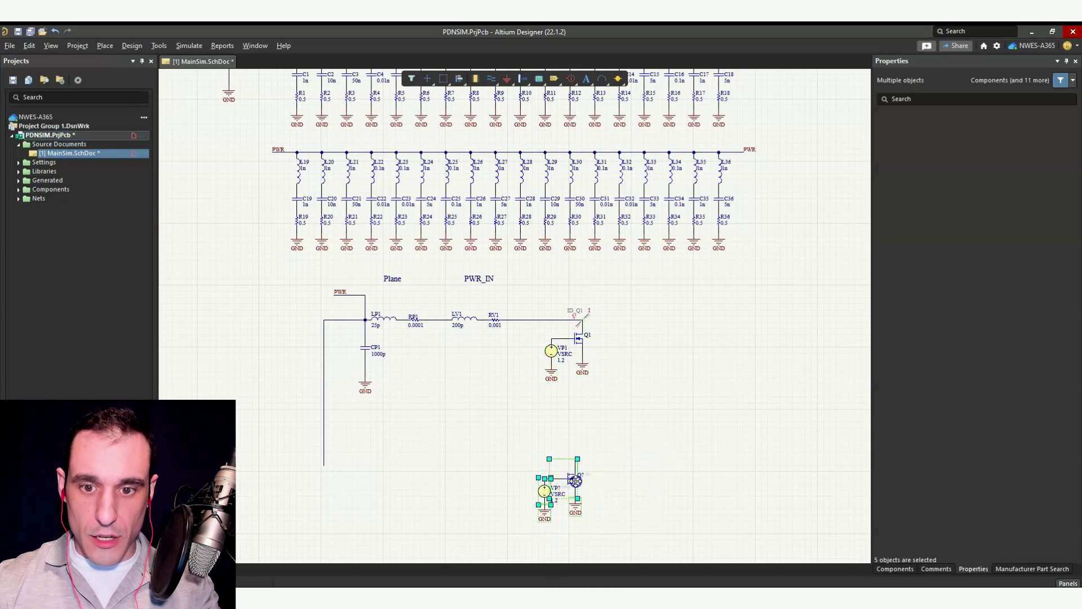
Rename the copied transistor's designator to Q2 and the copied source's to VP2
click(605, 489)
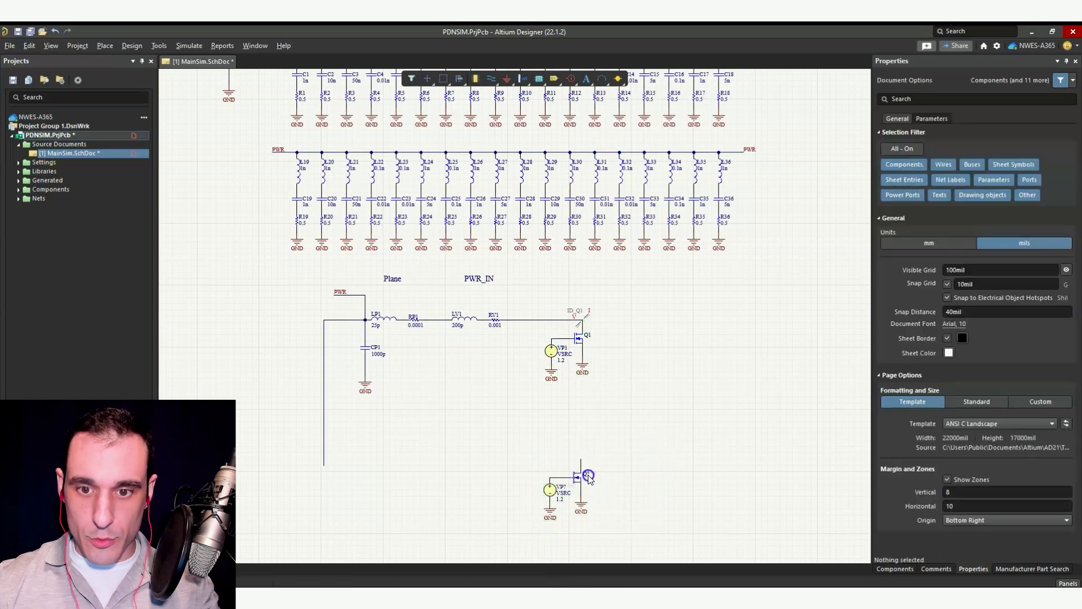
double_click(587, 476)
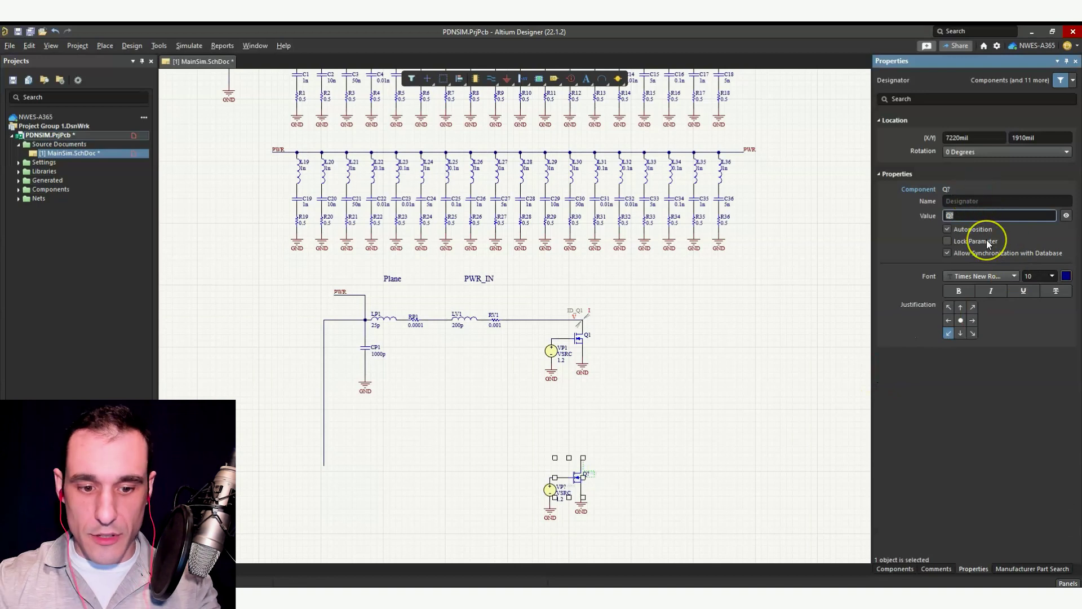
text(Q2)
key(Return)
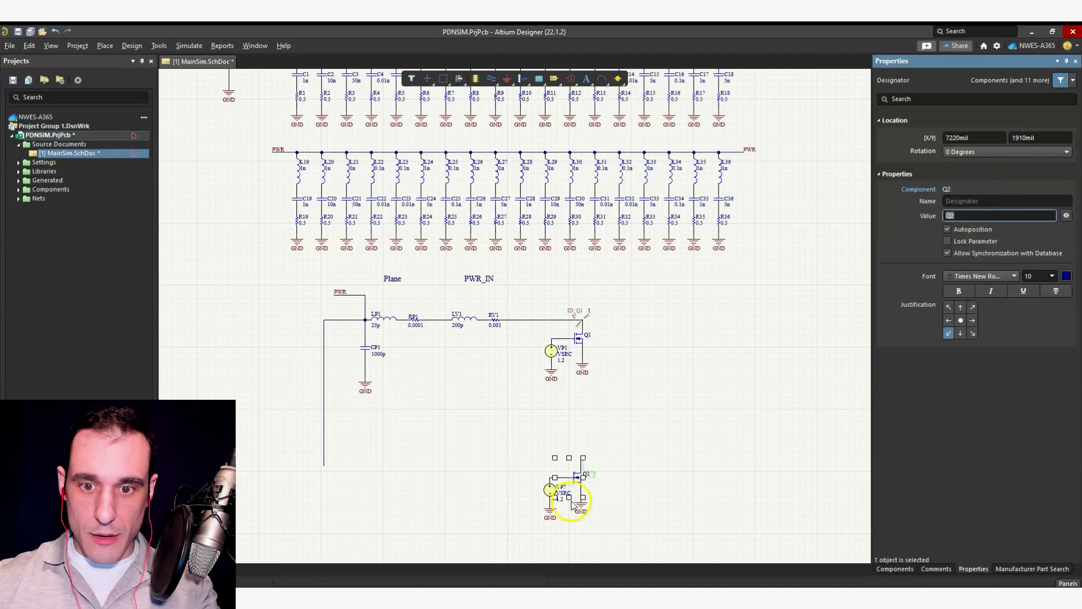
double_click(558, 488)
text(VP2)
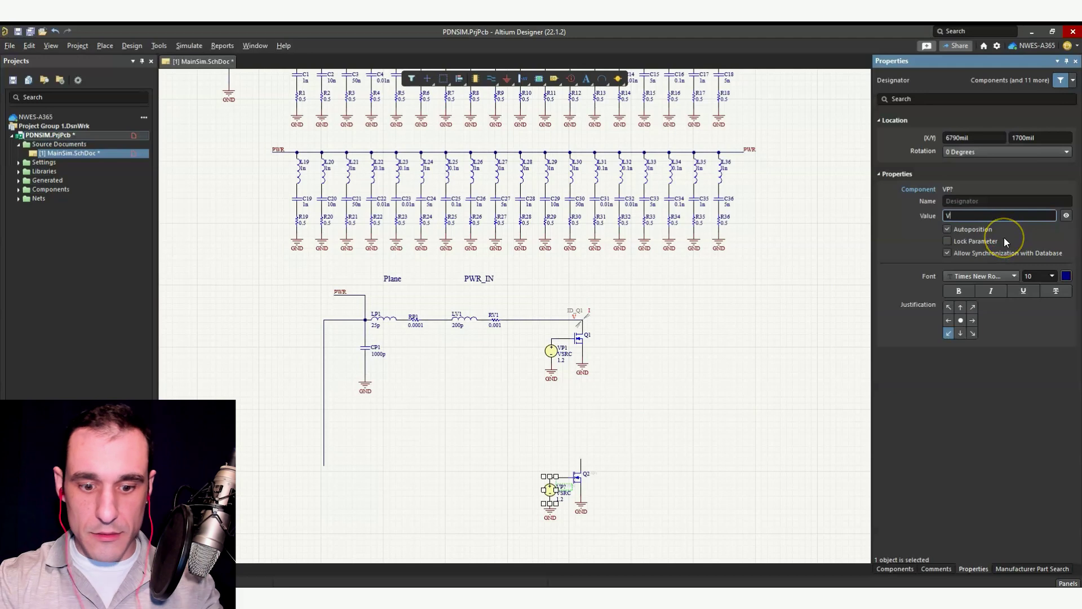
key(Return)
click(556, 495)
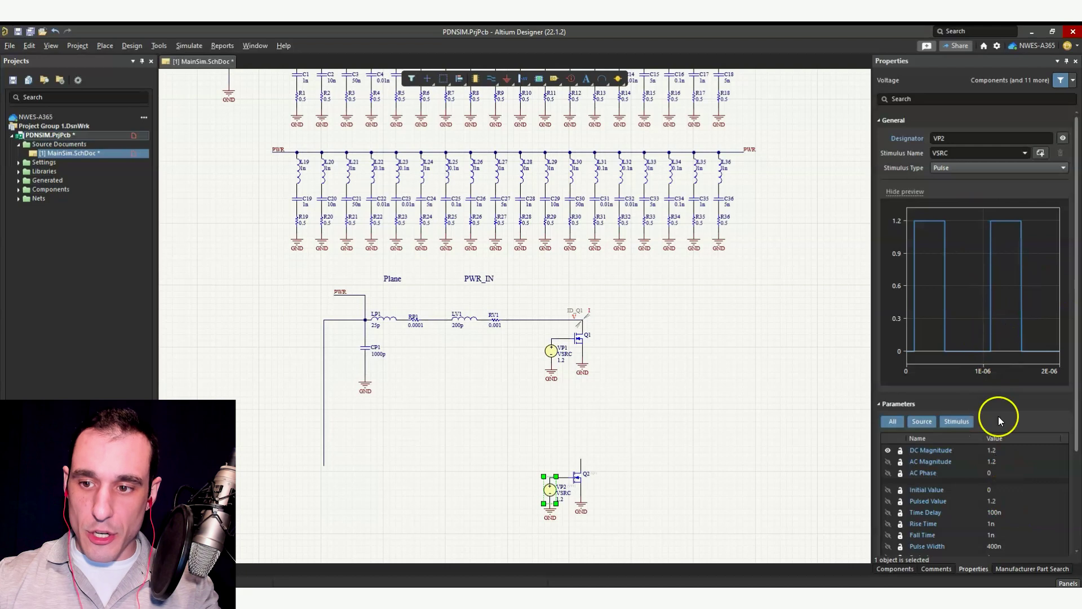
scroll(991, 518, down, 2)
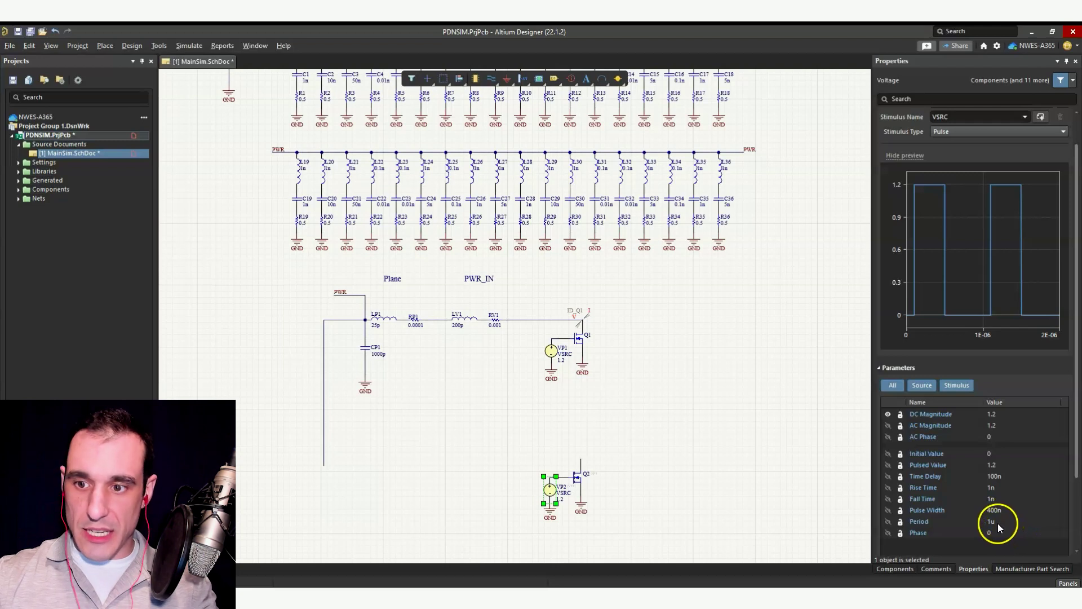
Set VP2's pulsed value to 0.9 and its rise and fall times to 10n
click(1006, 465)
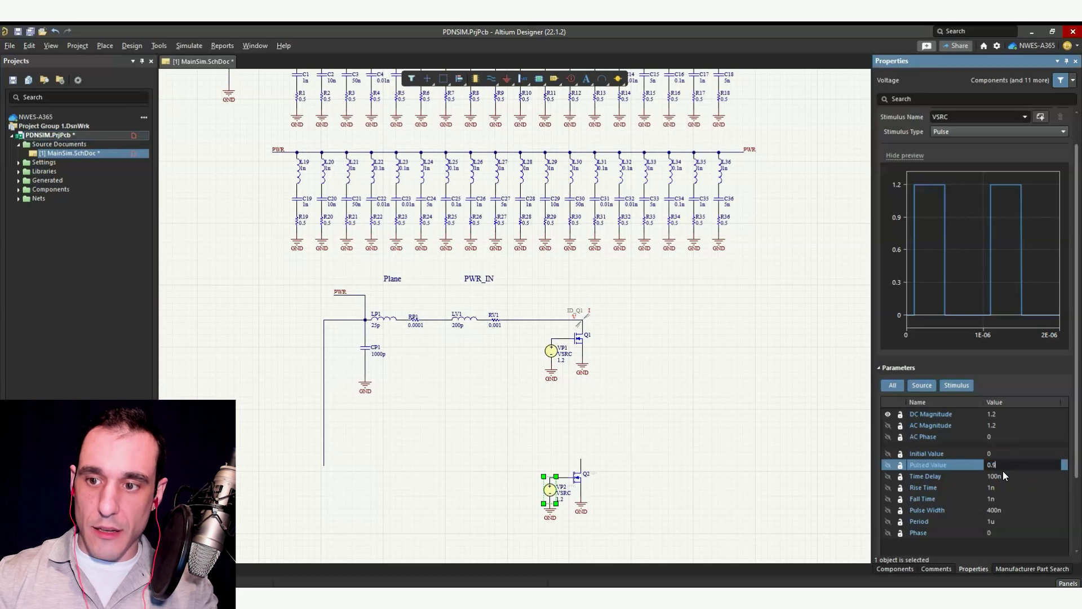
key(Return)
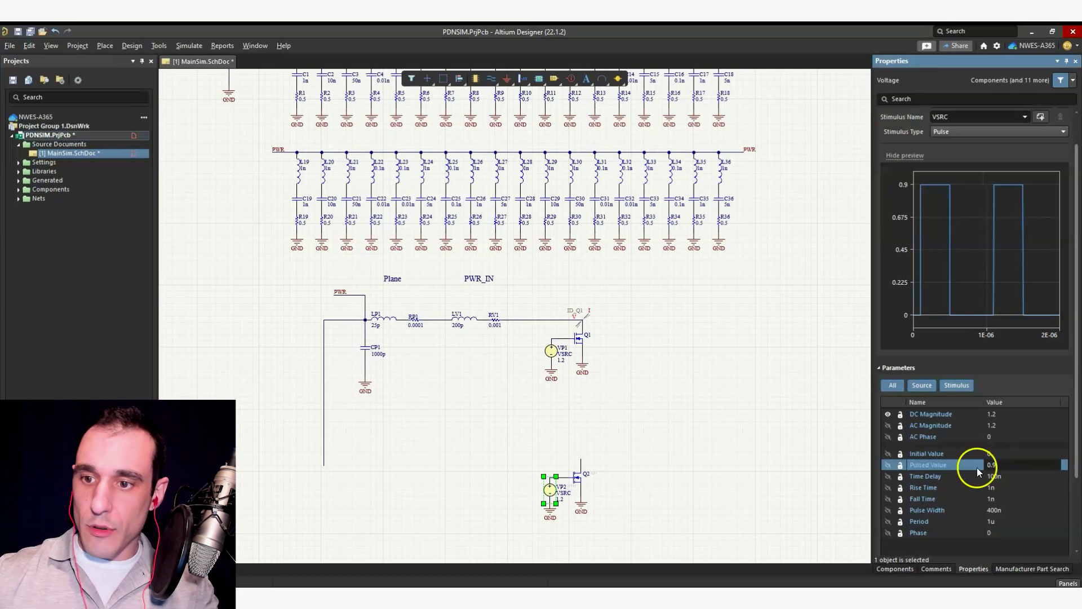
click(649, 472)
right_drag(639, 500, 652, 488)
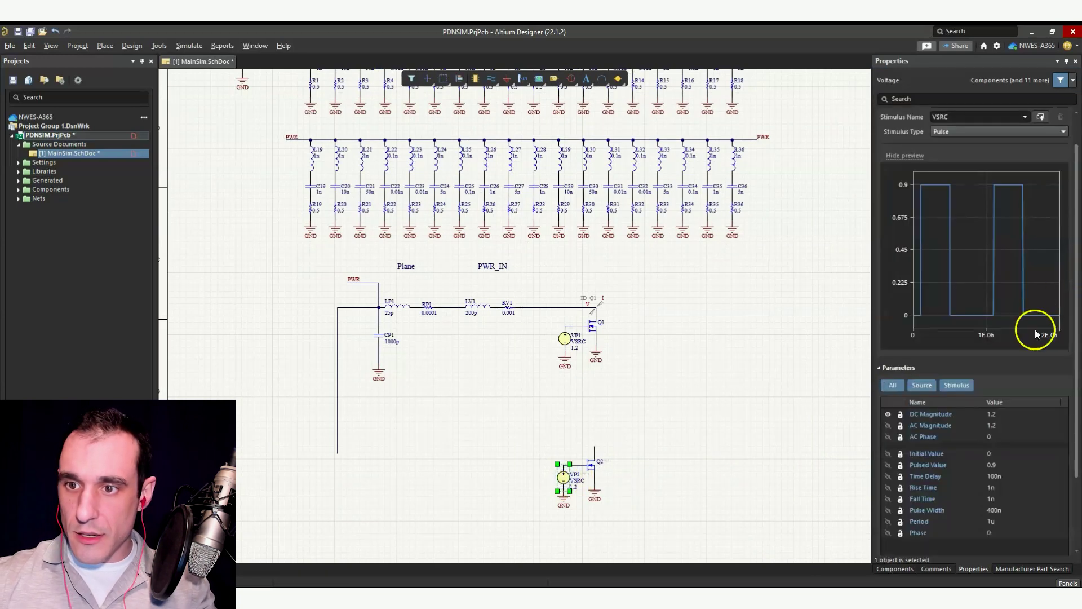
click(992, 488)
click(992, 489)
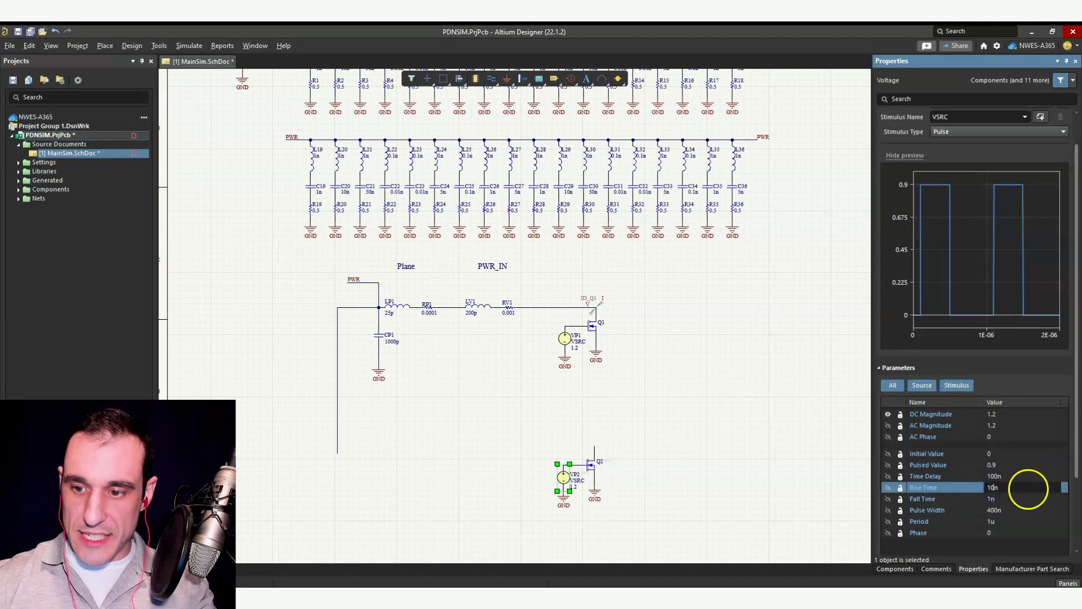
text(0)
click(993, 499)
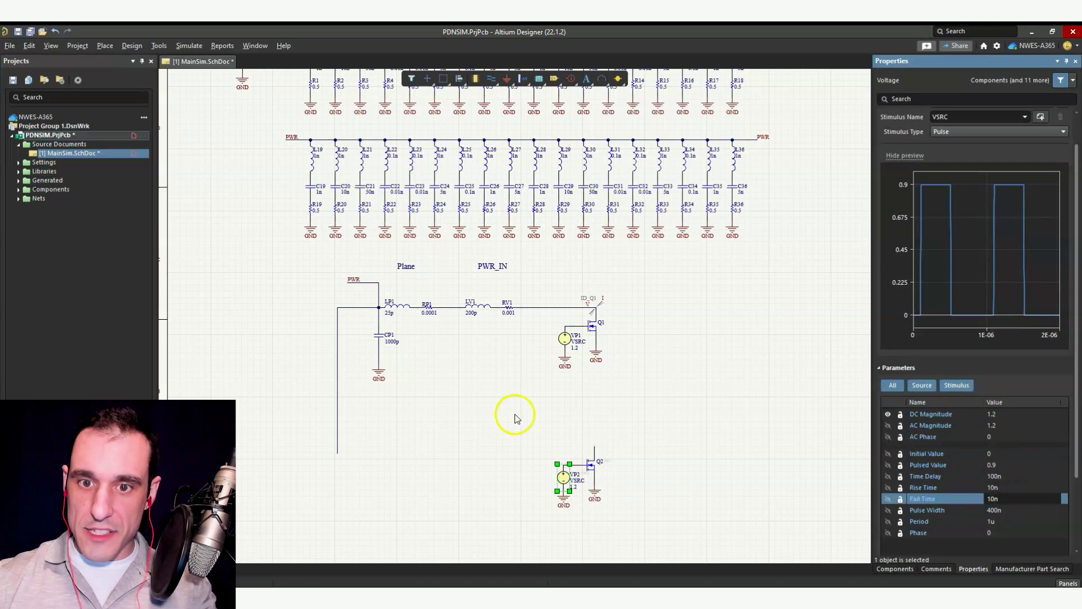
click(564, 340)
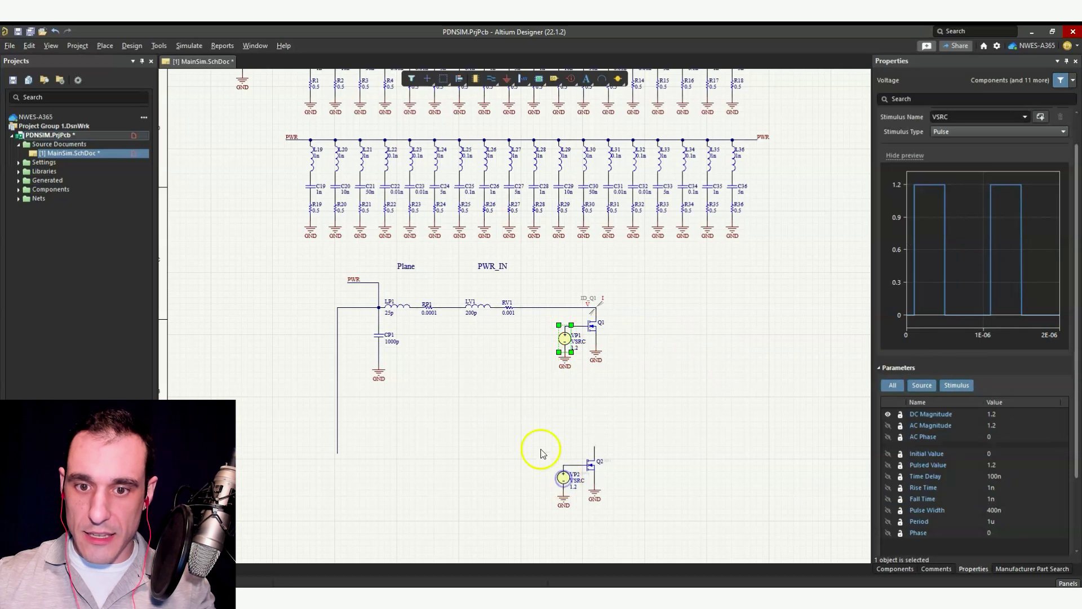
click(563, 475)
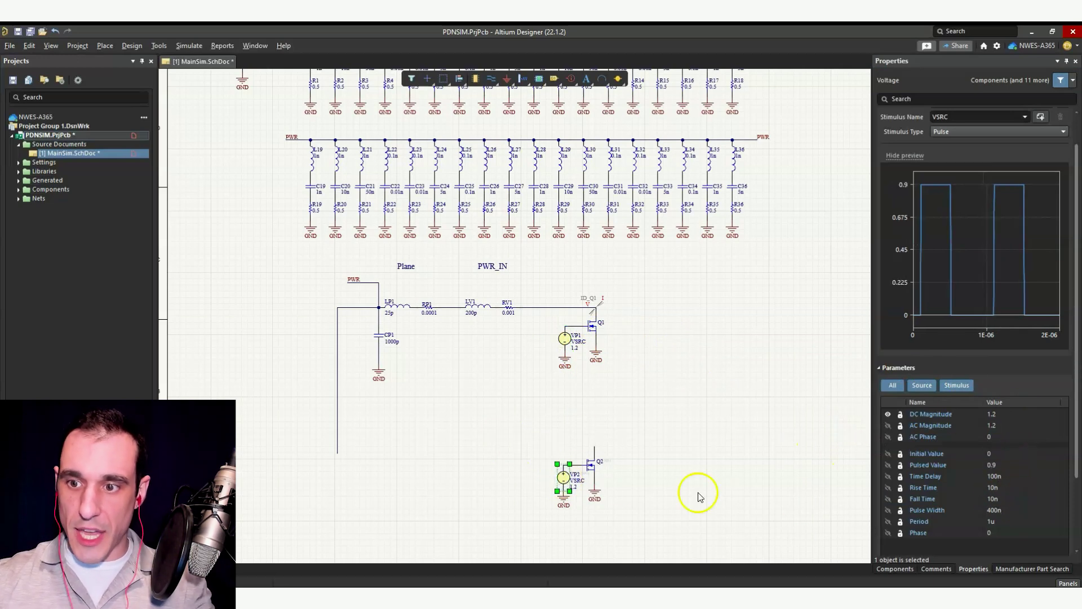
Set VP2's period to 2u, pulse width to 800n and time delay to 200n
scroll(1007, 491, down, 1)
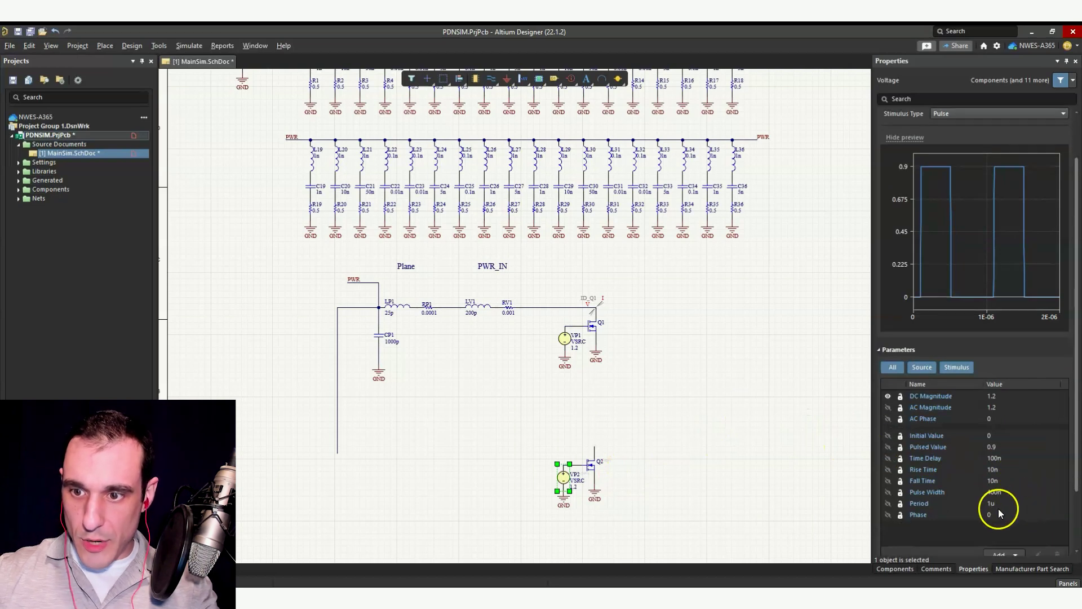
double_click(997, 503)
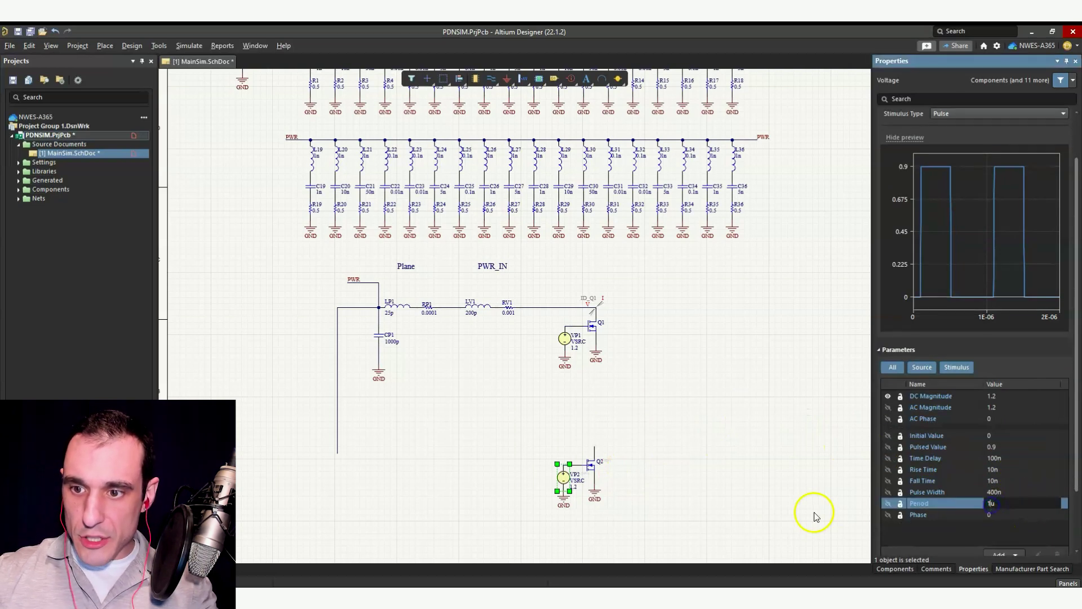
text(2)
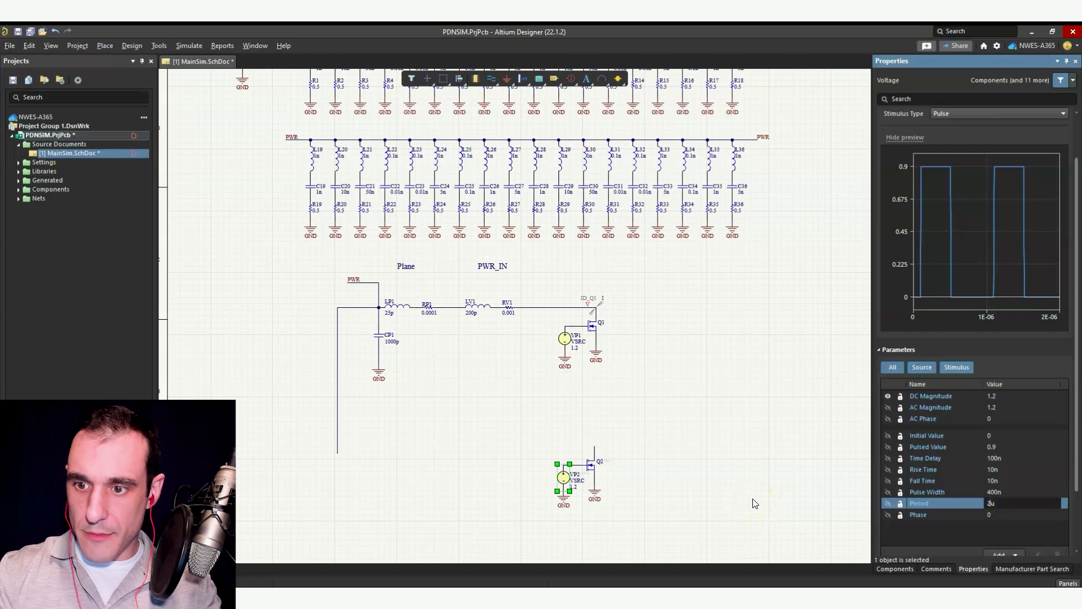
key(Return)
click(977, 496)
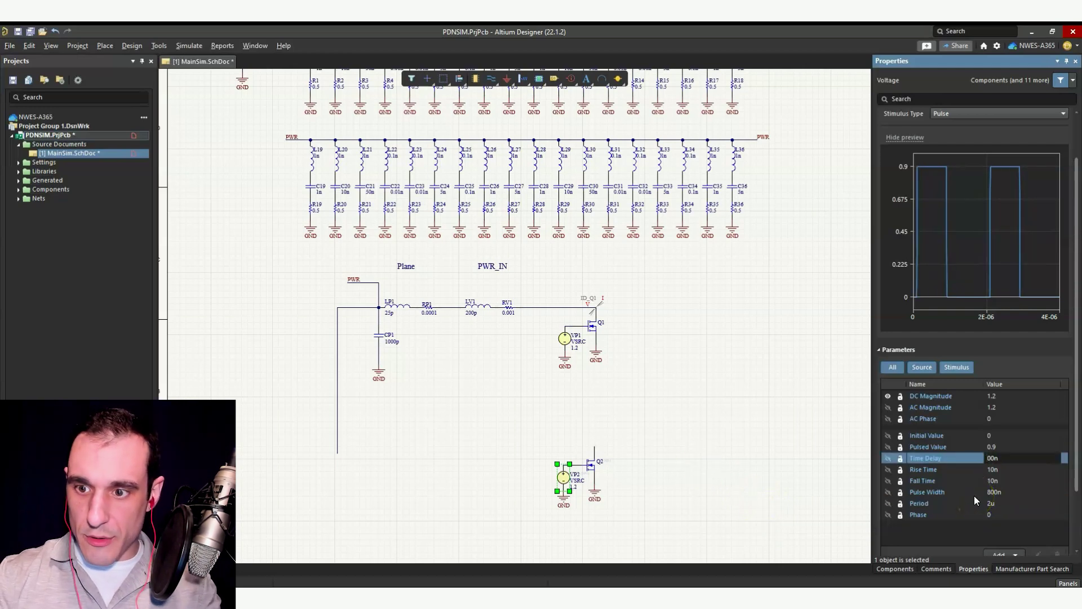
text(2)
key(Return)
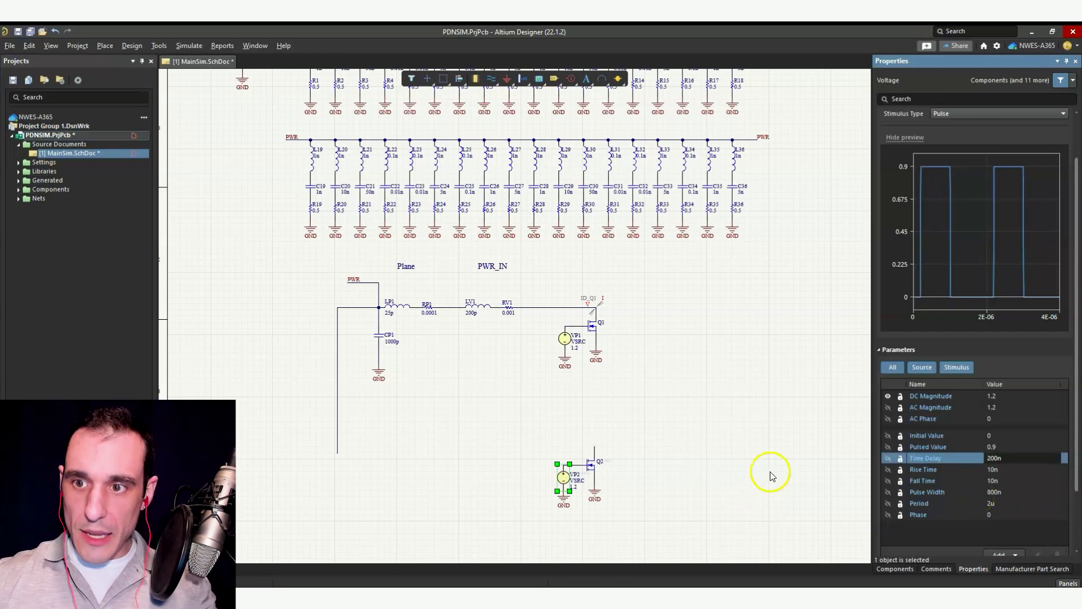
click(713, 482)
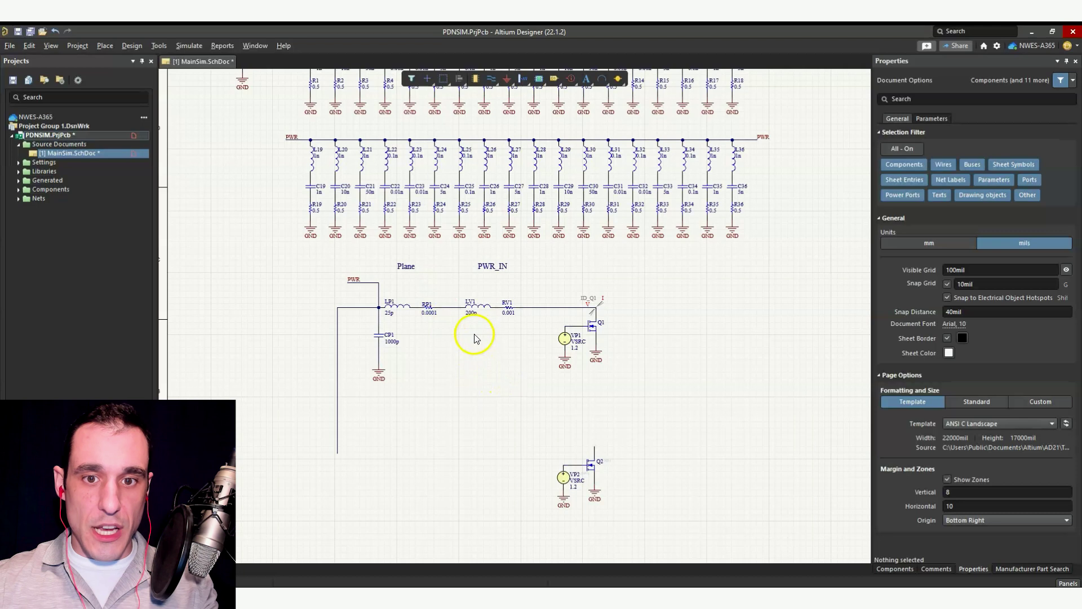
Copy the LV1, RV1 and connecting wire and place the copy in front of Q2
click(521, 290)
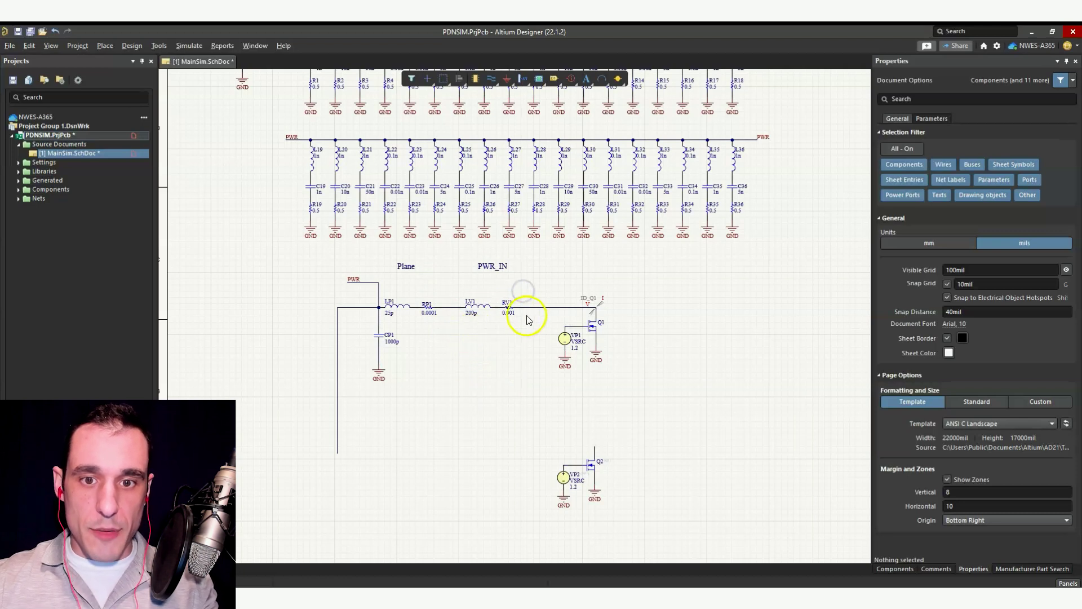
click(539, 314)
shift+click(483, 307)
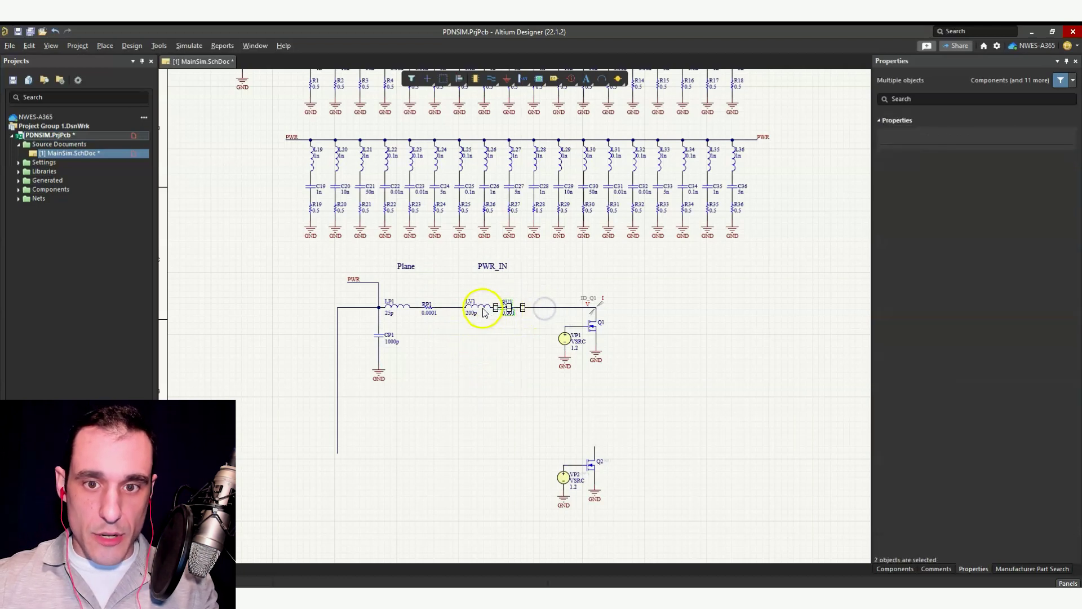
shift+click(563, 307)
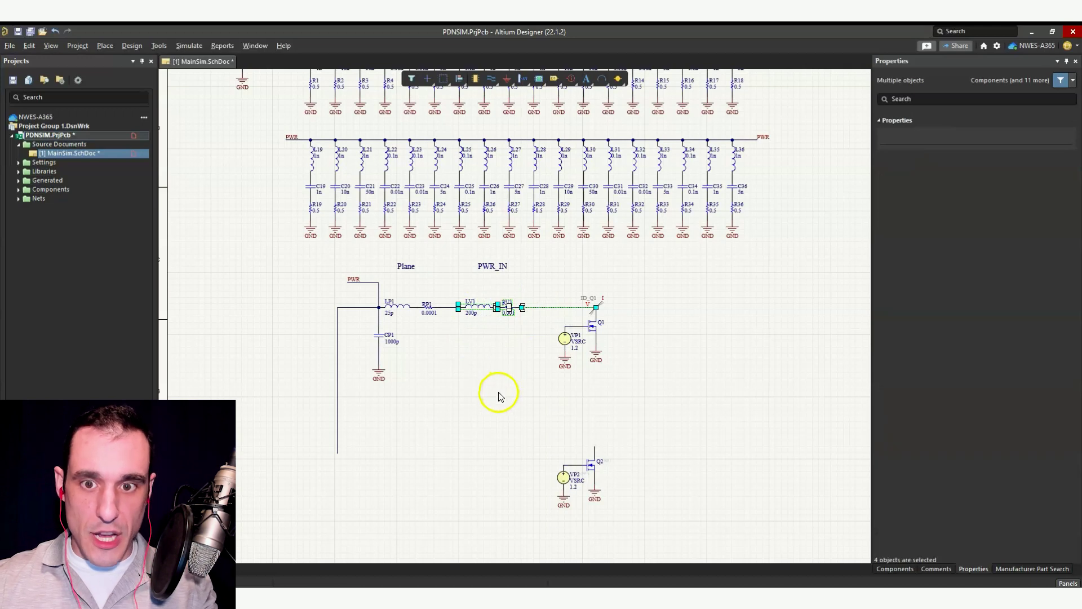
key(ctrl+c)
key(ctrl+v)
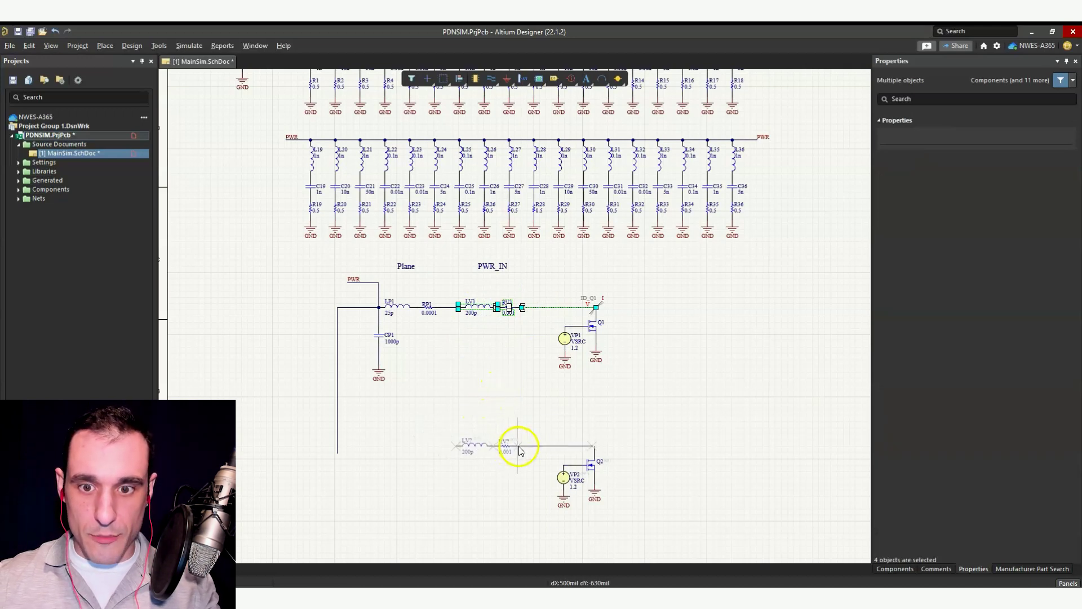
click(519, 449)
click(490, 435)
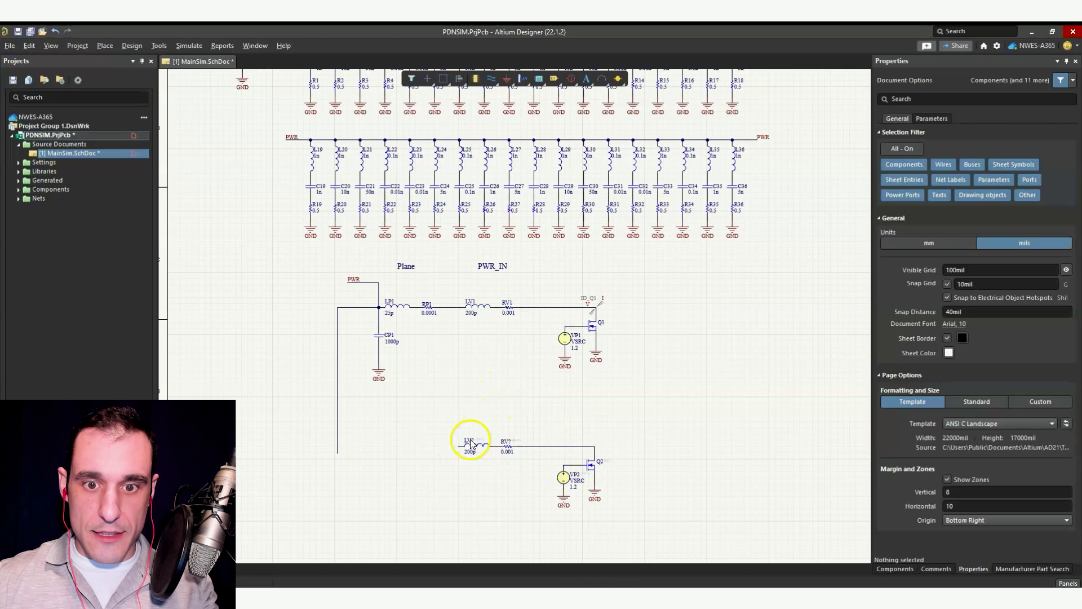
Rename the pasted parts LV2 and RV2, then move the second branch right
double_click(469, 440)
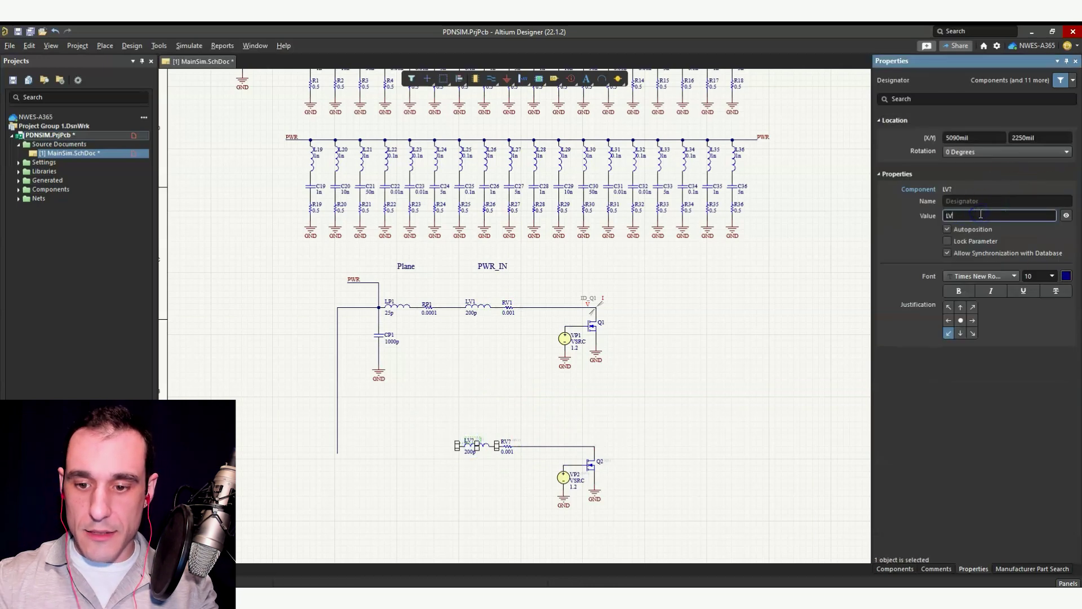
double_click(506, 445)
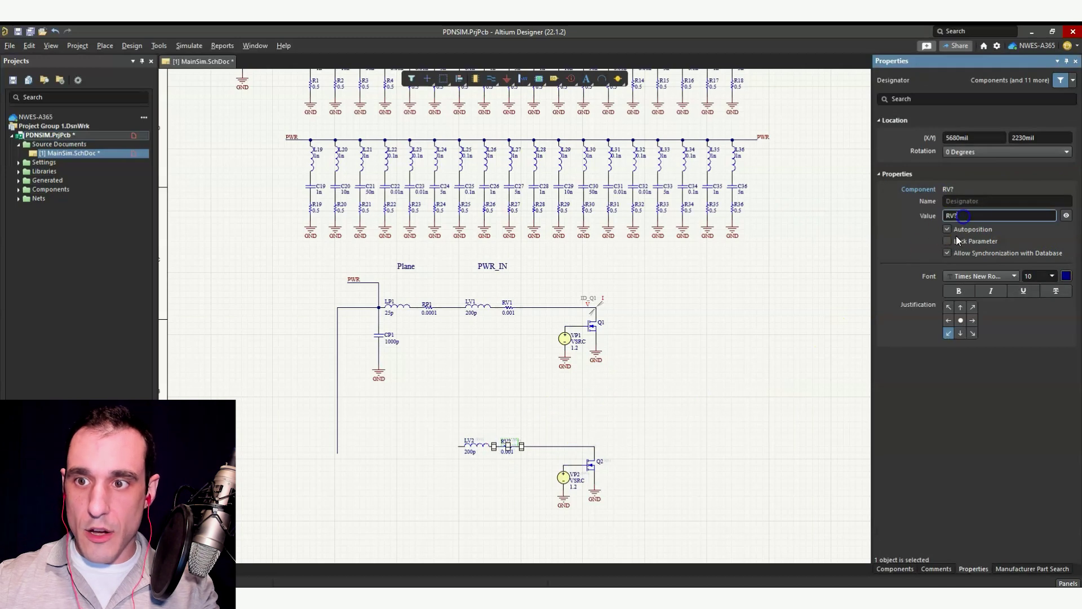
click(387, 476)
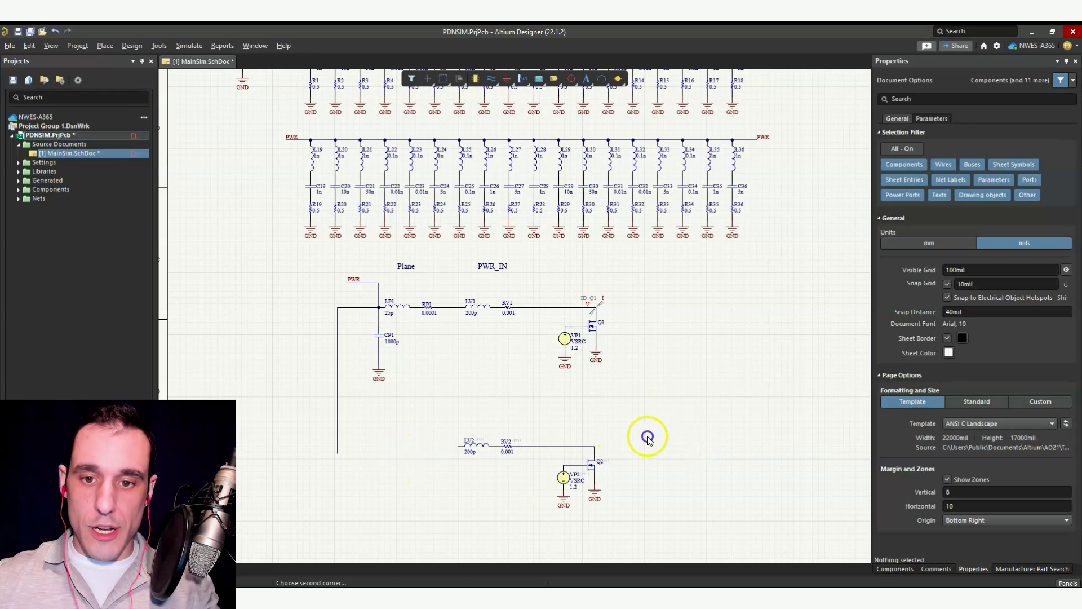
drag(678, 423, 405, 538)
drag(544, 459, 607, 454)
click(507, 490)
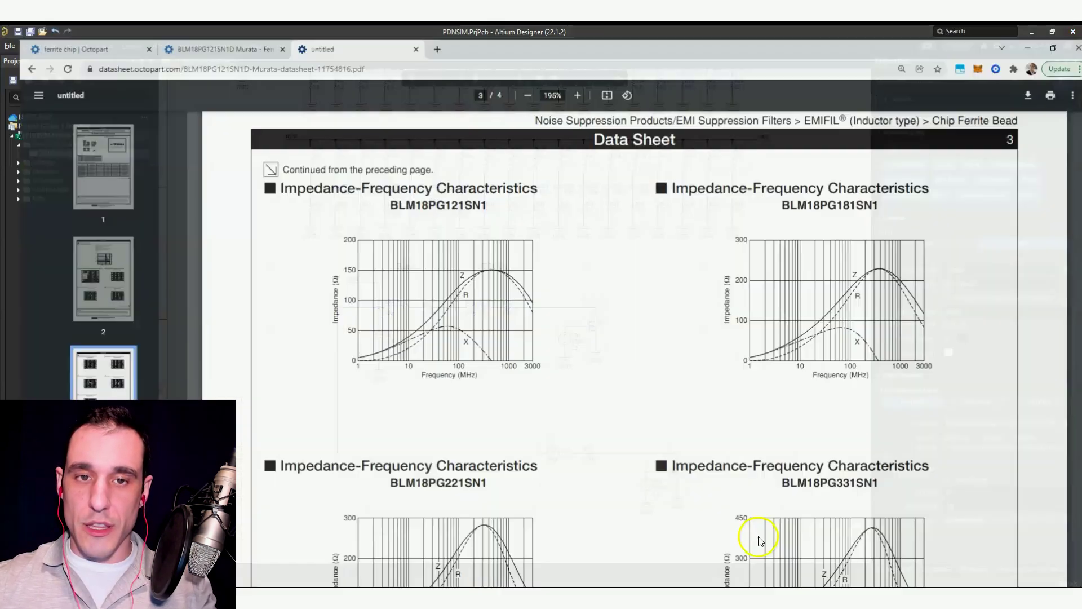
Scroll the BLM18P datasheet back to page 1 and go to the Octopart ferrite chip results
scroll(452, 260, down, 5)
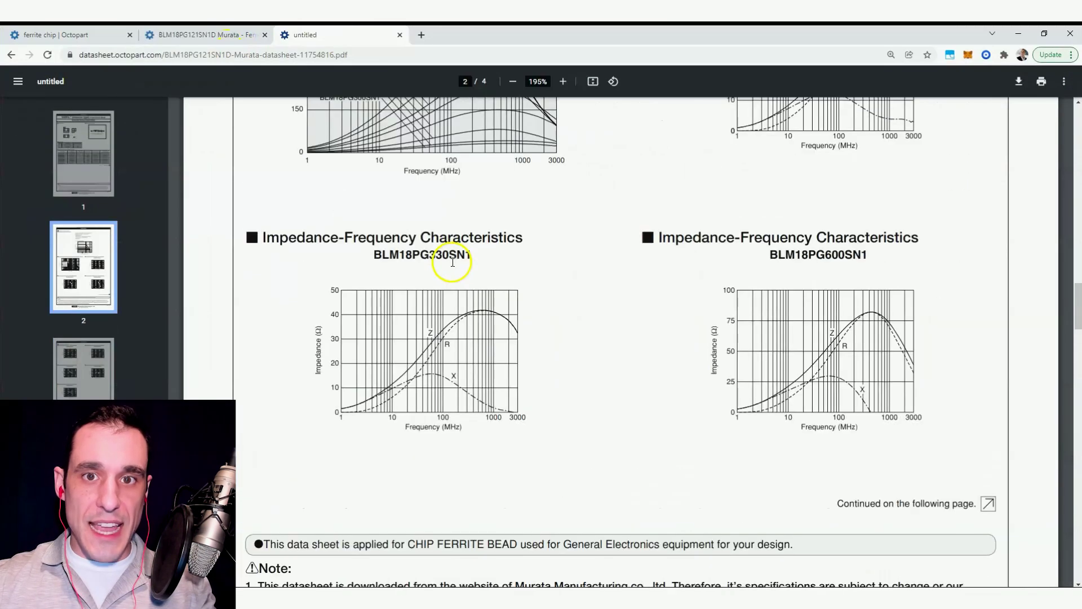
scroll(452, 259, up, 20)
scroll(440, 186, up, 18)
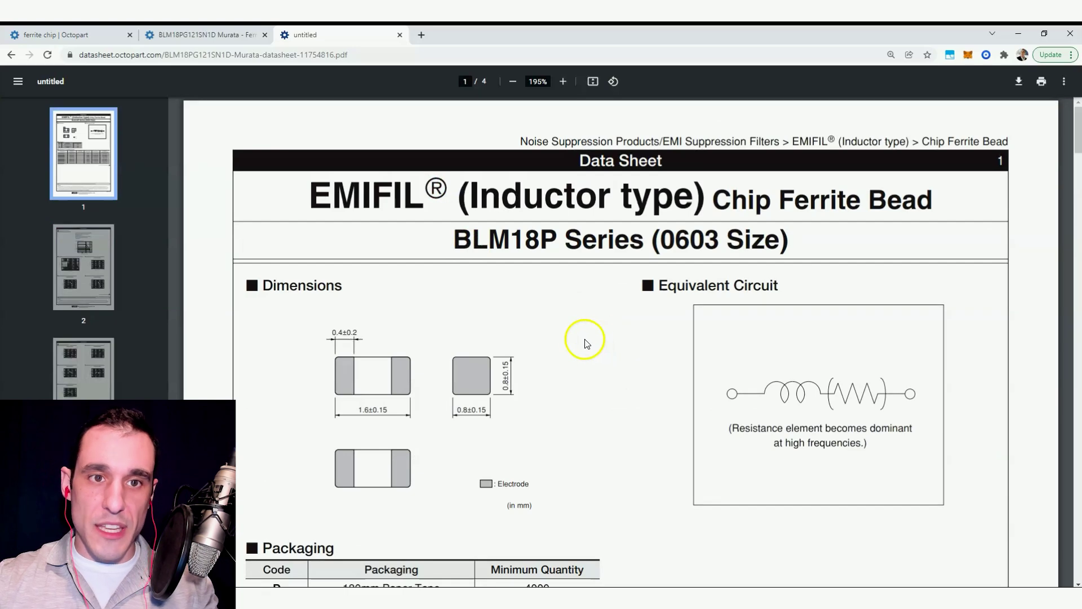
click(54, 34)
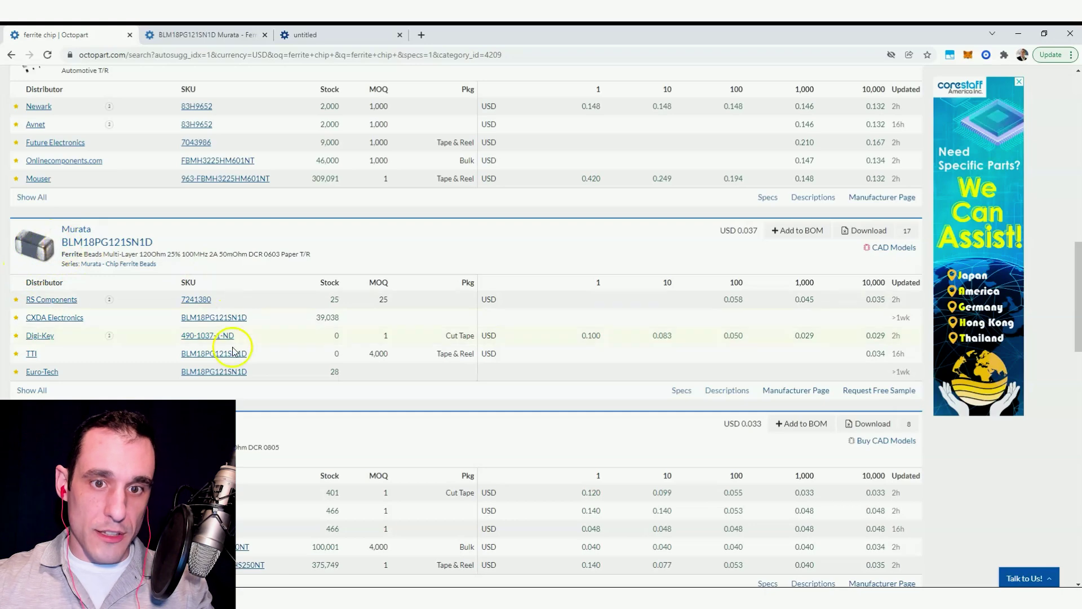
Scroll through the 7,499 Octopart ferrite chip results, such as Taiyo Yuden FBMH3225HM601NT
scroll(231, 352, up, 2)
scroll(236, 366, up, 10)
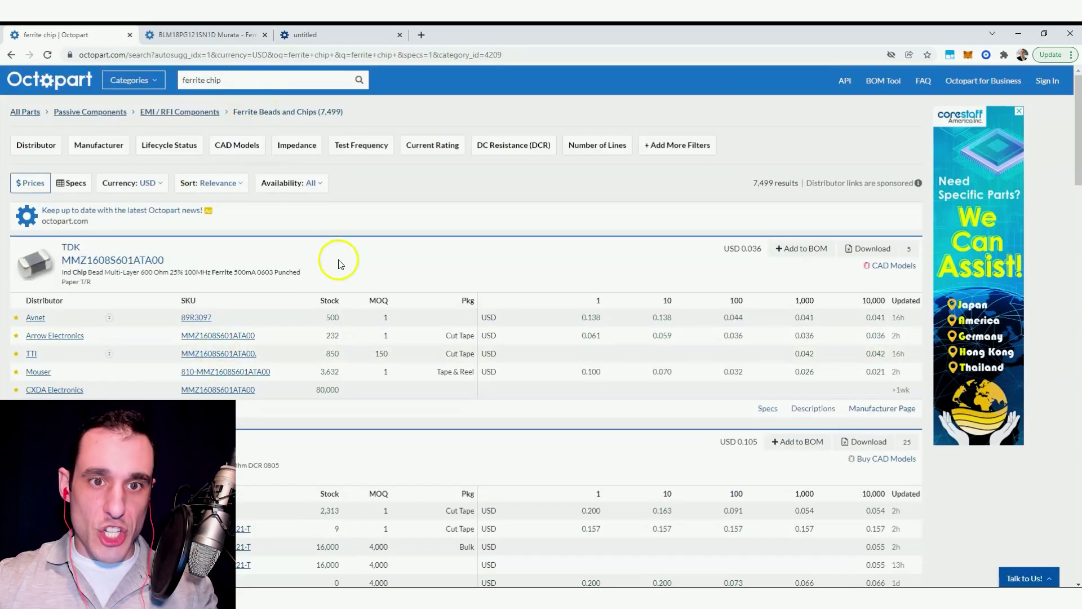
scroll(236, 420, down, 10)
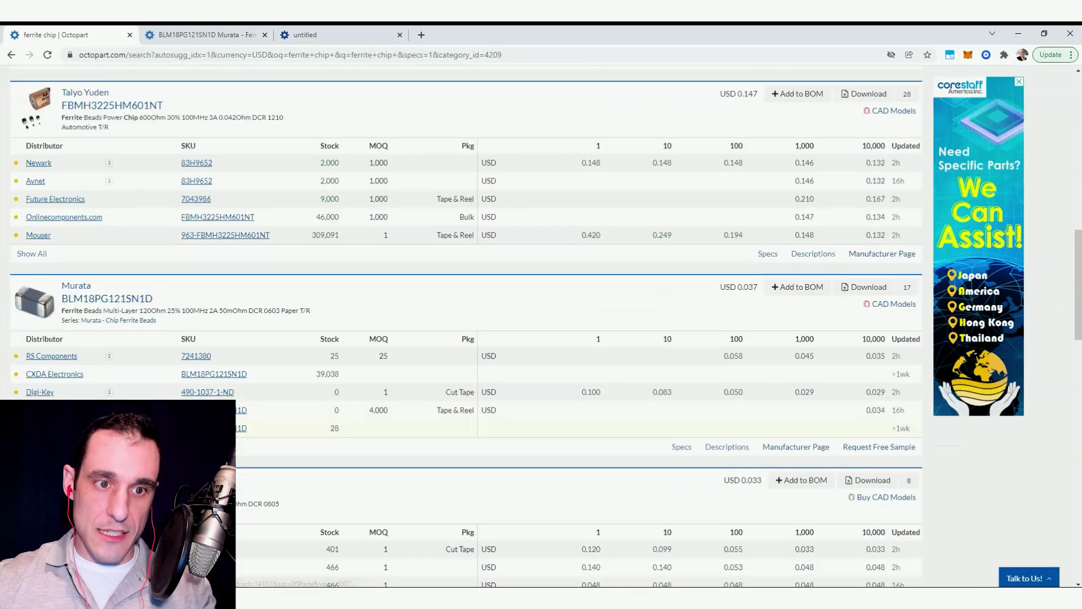
scroll(298, 377, down, 10)
scroll(299, 381, up, 5)
scroll(303, 386, down, 6)
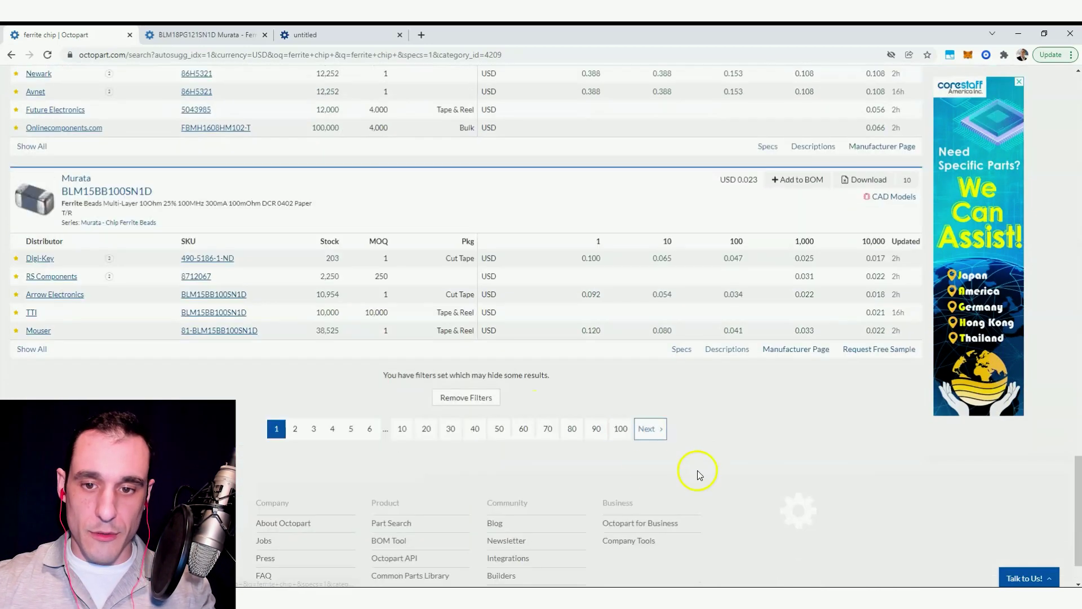
scroll(468, 327, up, 20)
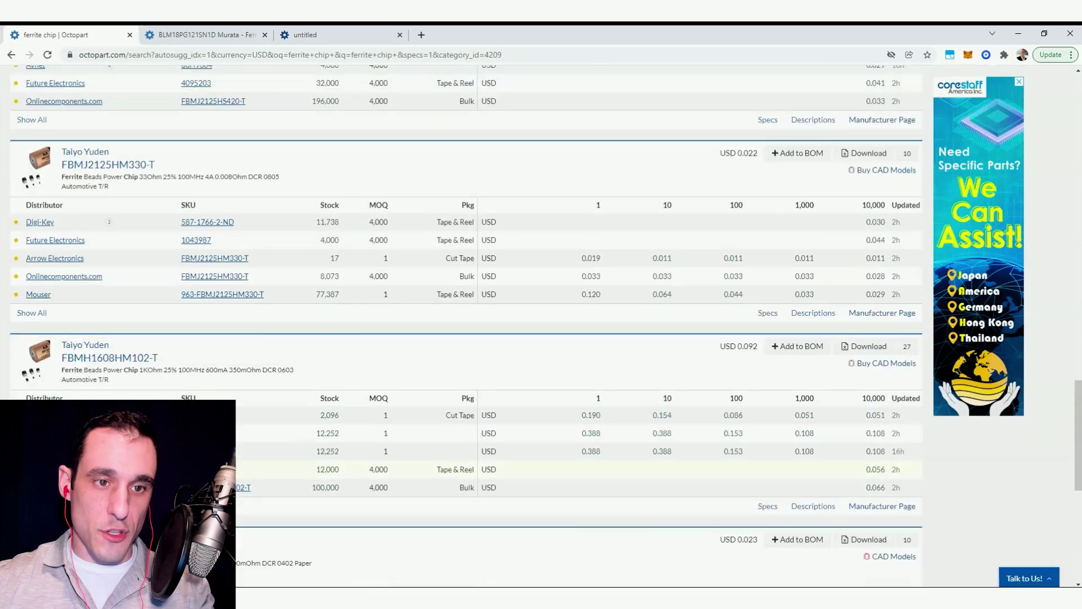
scroll(467, 327, down, 1)
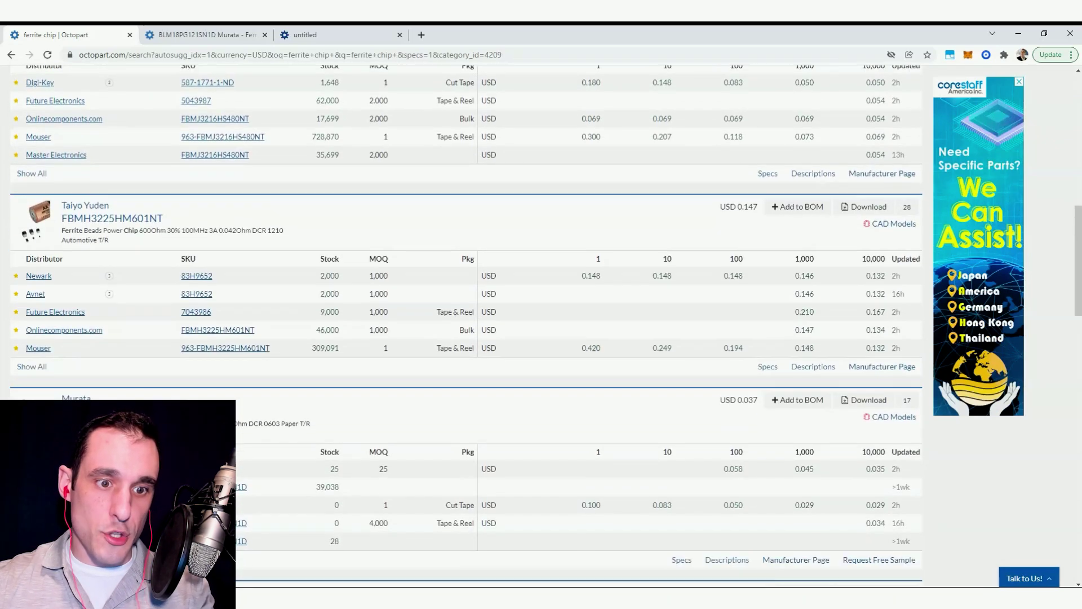
Return to the Murata BLM18PG datasheet and scroll down to page 2
click(319, 39)
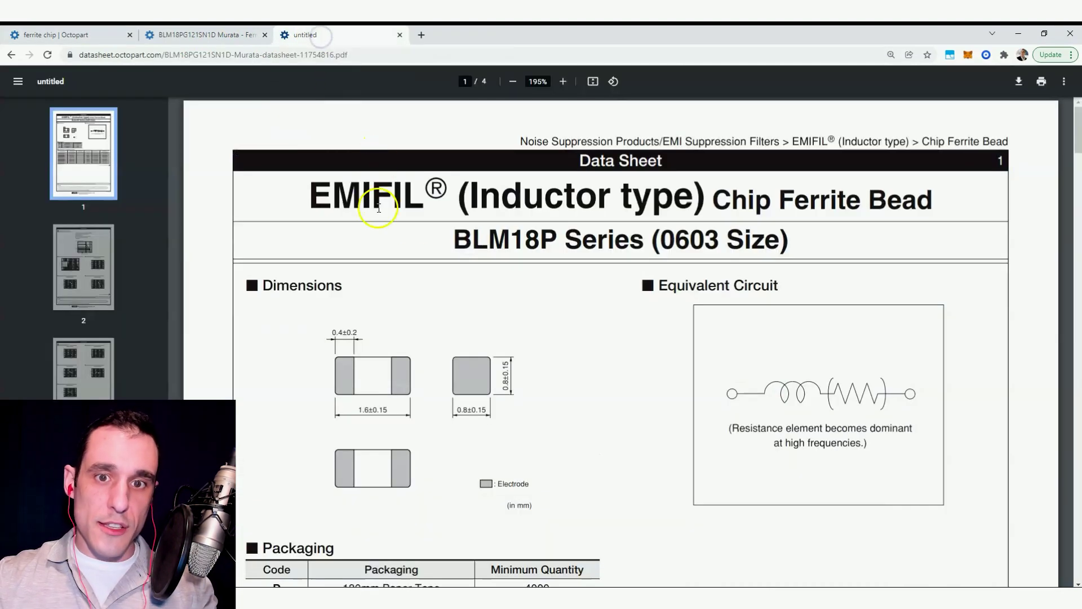
scroll(468, 304, down, 1)
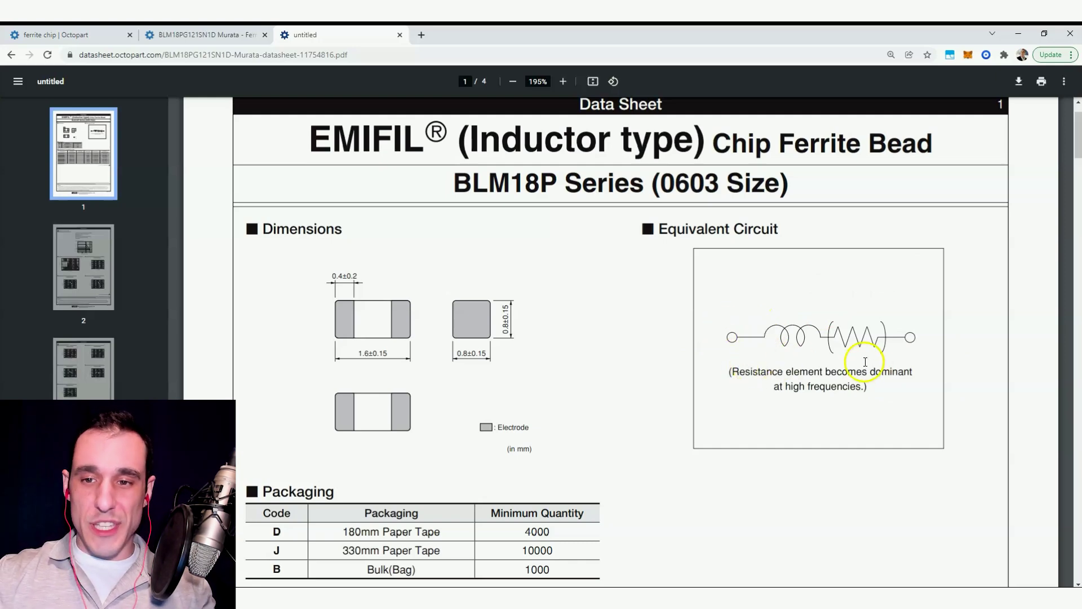
scroll(704, 375, down, 12)
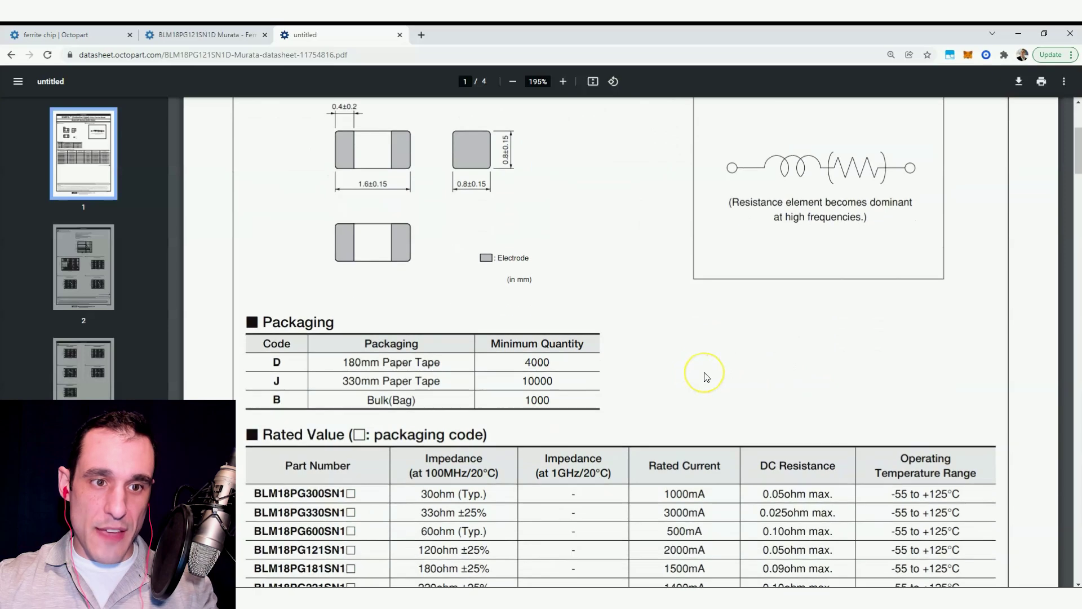
scroll(706, 376, down, 8)
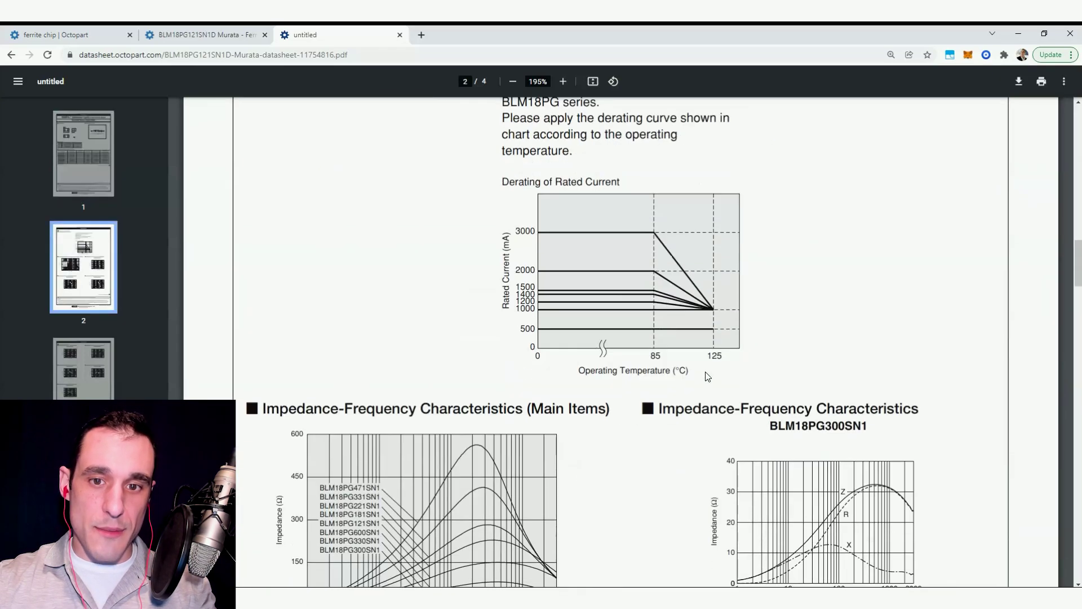
scroll(707, 376, down, 5)
scroll(374, 385, up, 2)
Zoom to 381% on the BLM18PG330SN1 impedance-versus-frequency chart
click(374, 385)
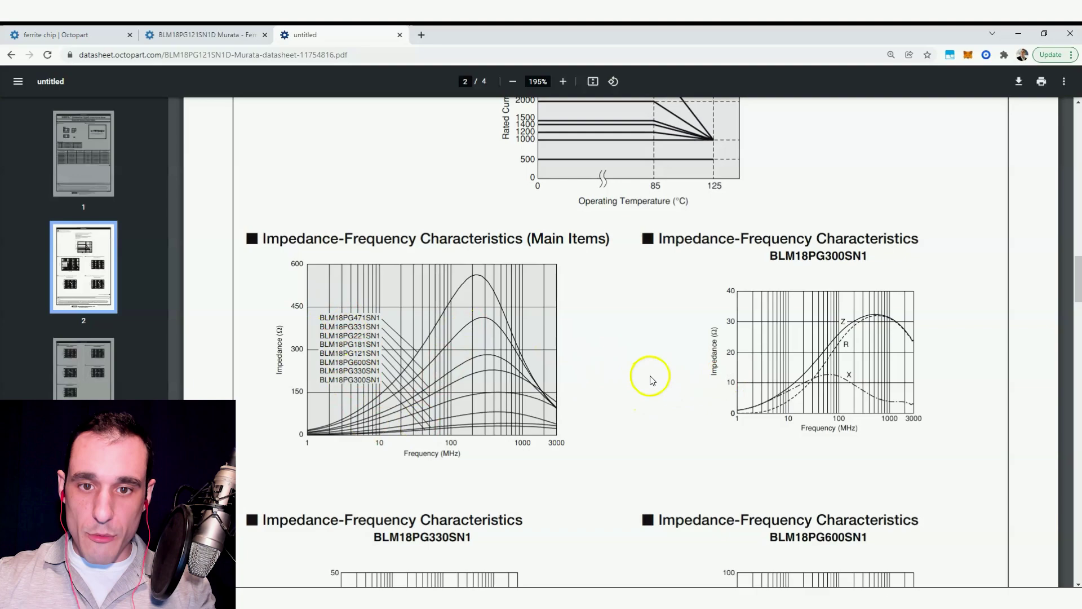
scroll(649, 377, down, 4)
scroll(650, 379, down, 3)
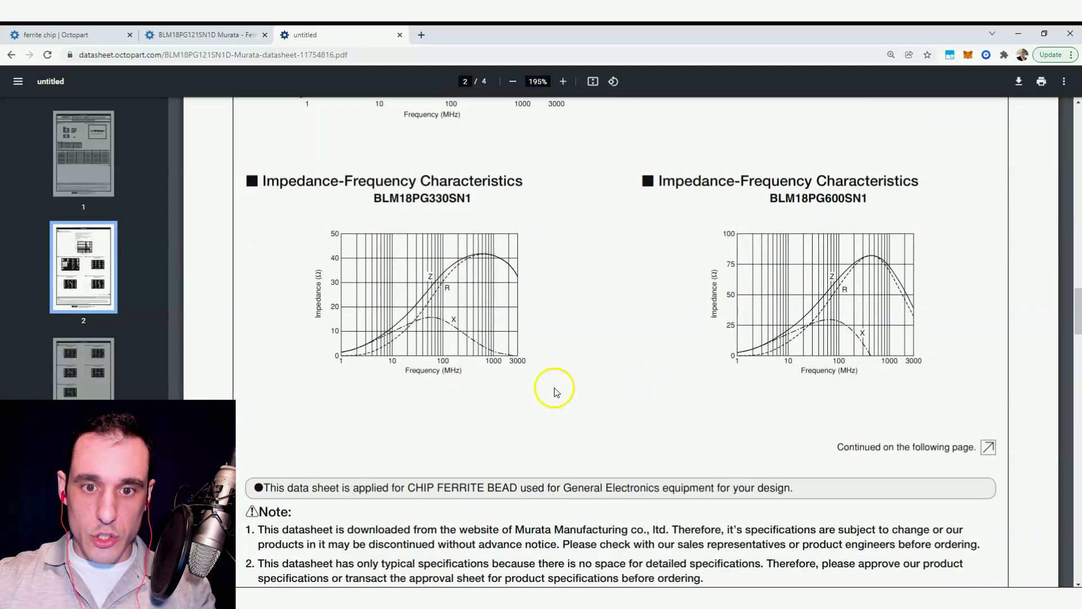
scroll(553, 389, down, 4)
scroll(552, 379, up, 5)
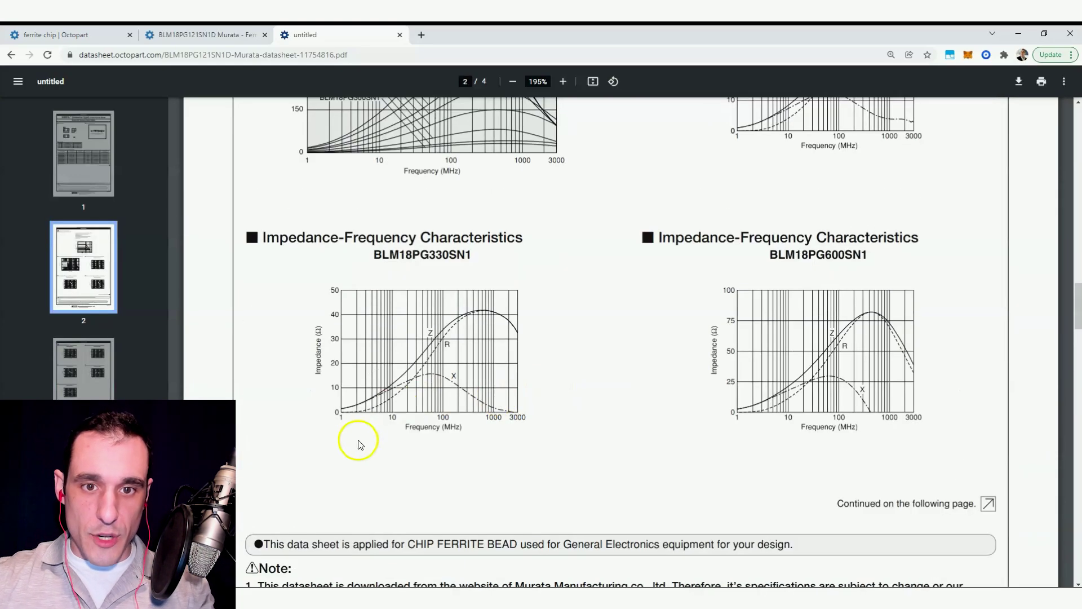
ctrl+scroll(357, 442, up, 4)
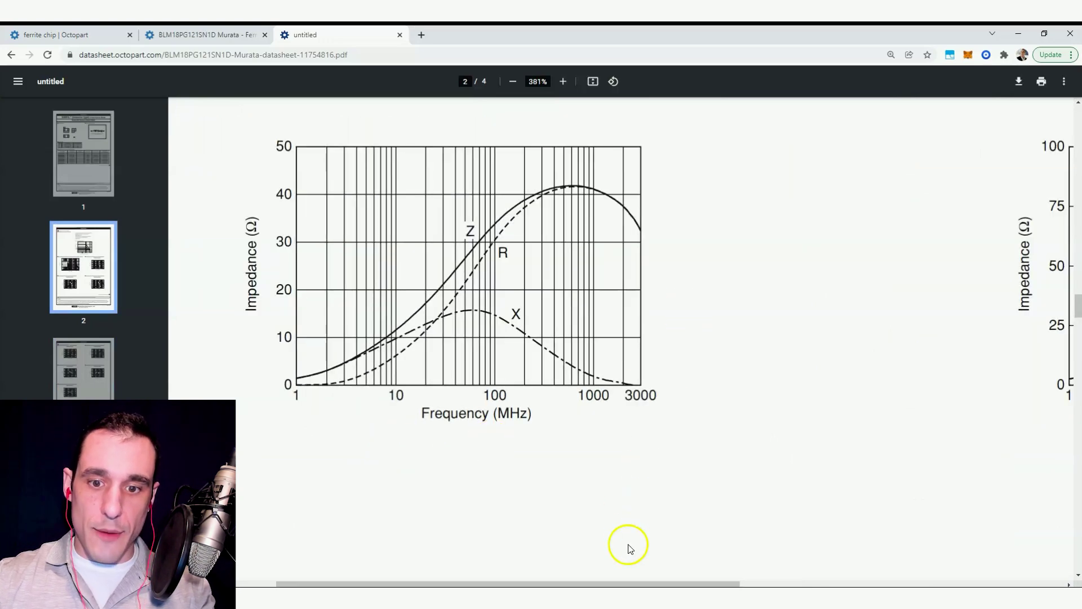
scroll(647, 521, up, 3)
scroll(642, 513, down, 2)
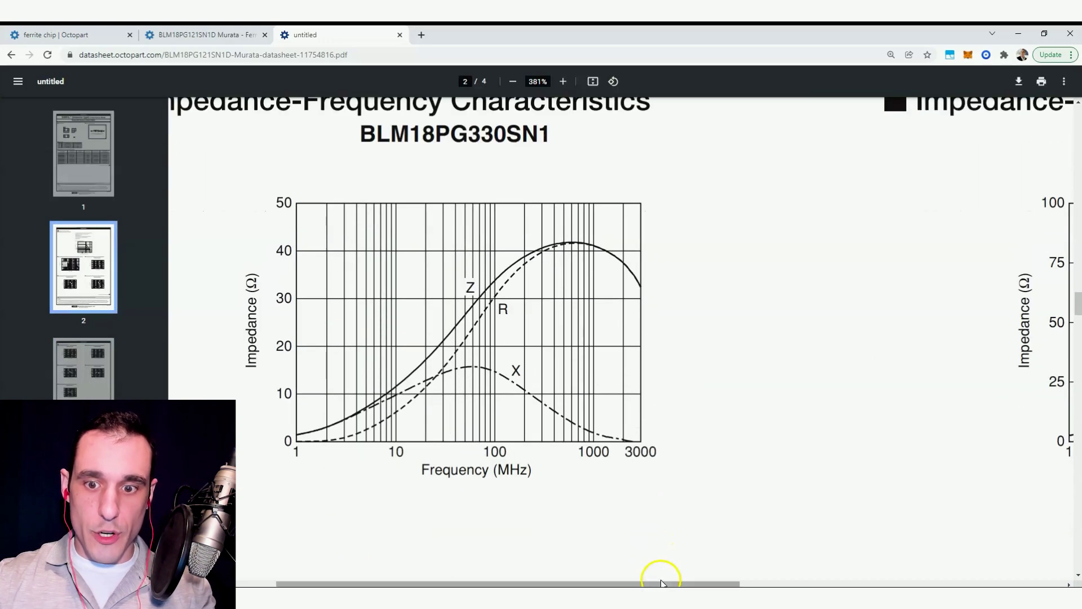
drag(657, 583, 568, 560)
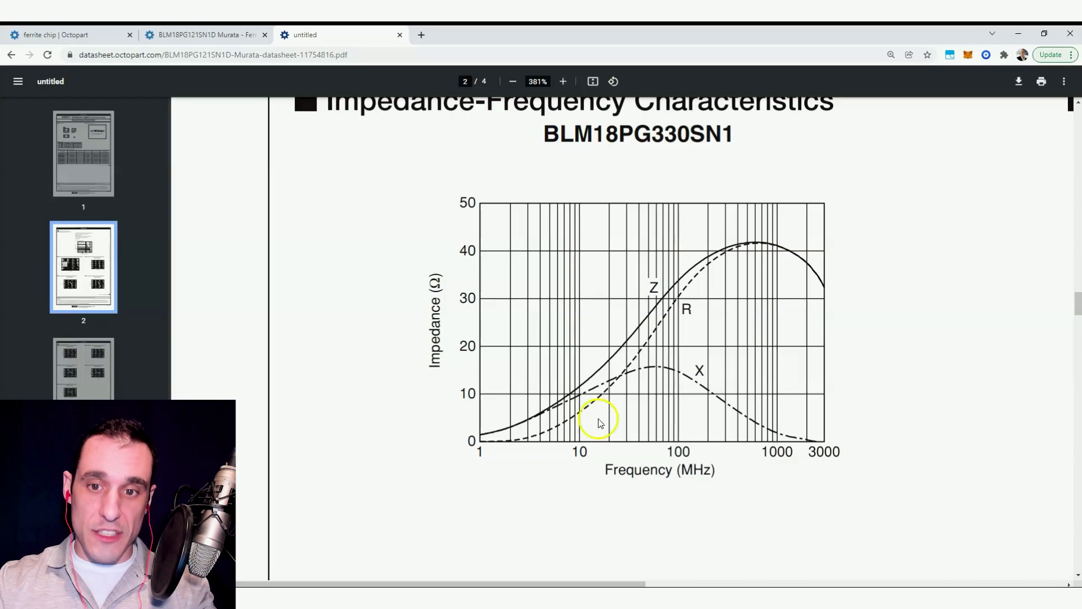
Scroll to the page-3 BLM18PG121SN1 impedance chart, peaking near 150 Ω around 500 MHz
scroll(684, 420, down, 9)
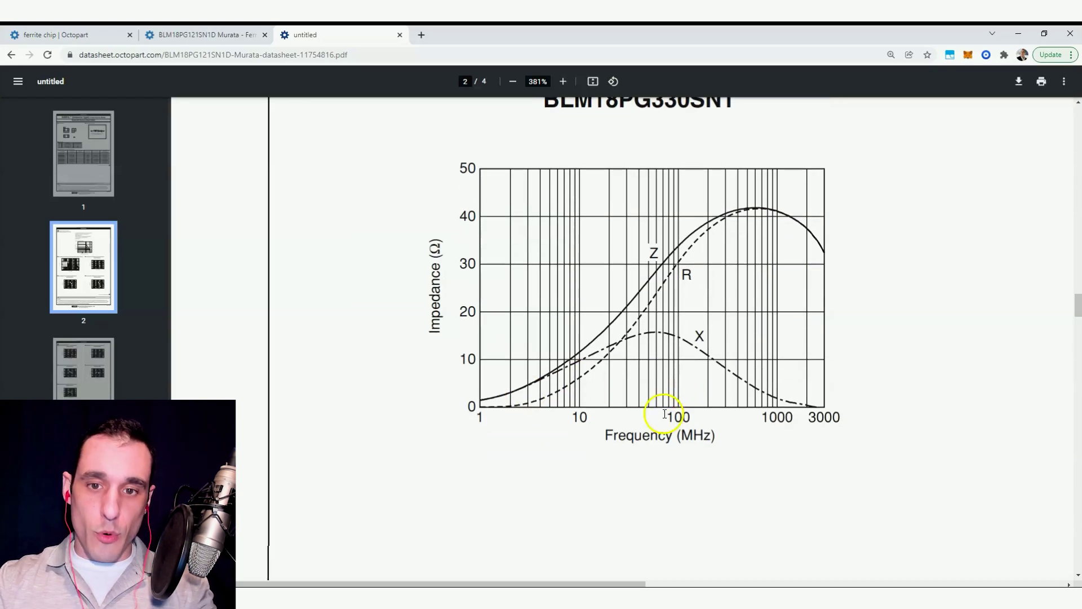
scroll(664, 413, down, 15)
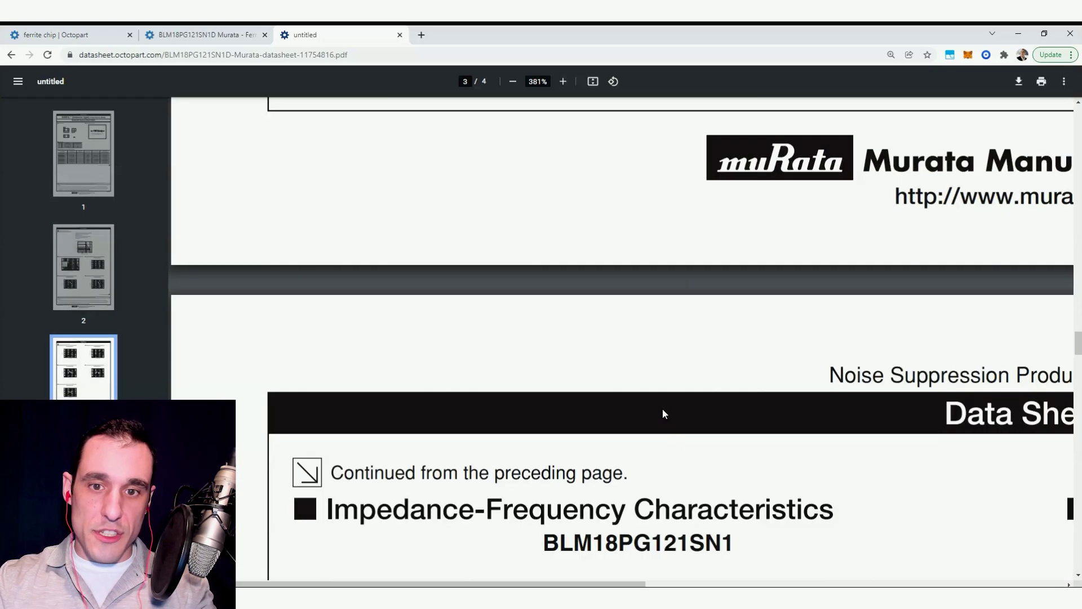
scroll(699, 422, down, 4)
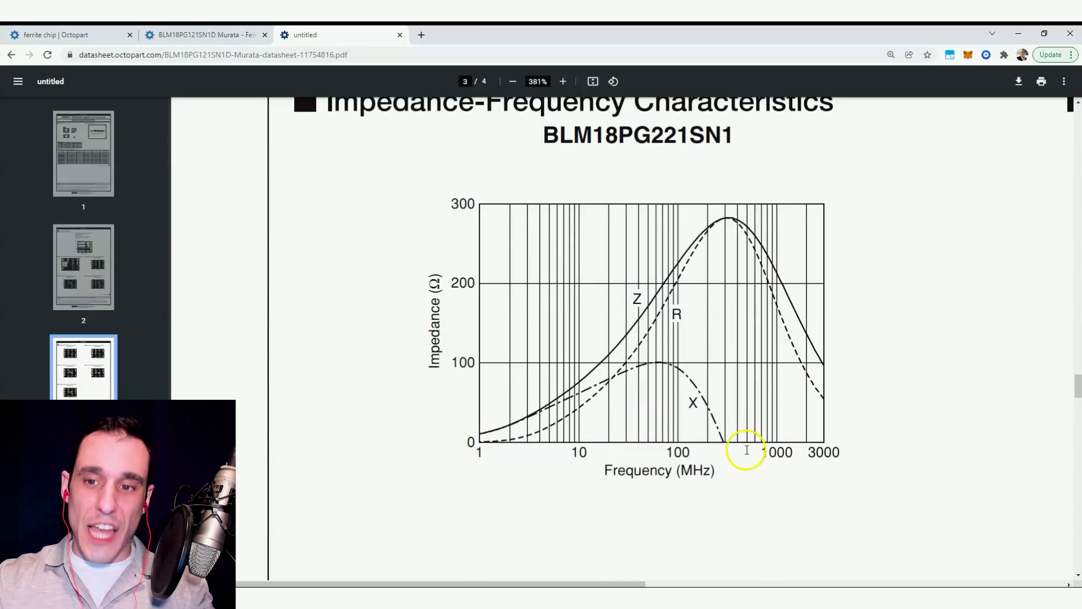
scroll(889, 478, down, 8)
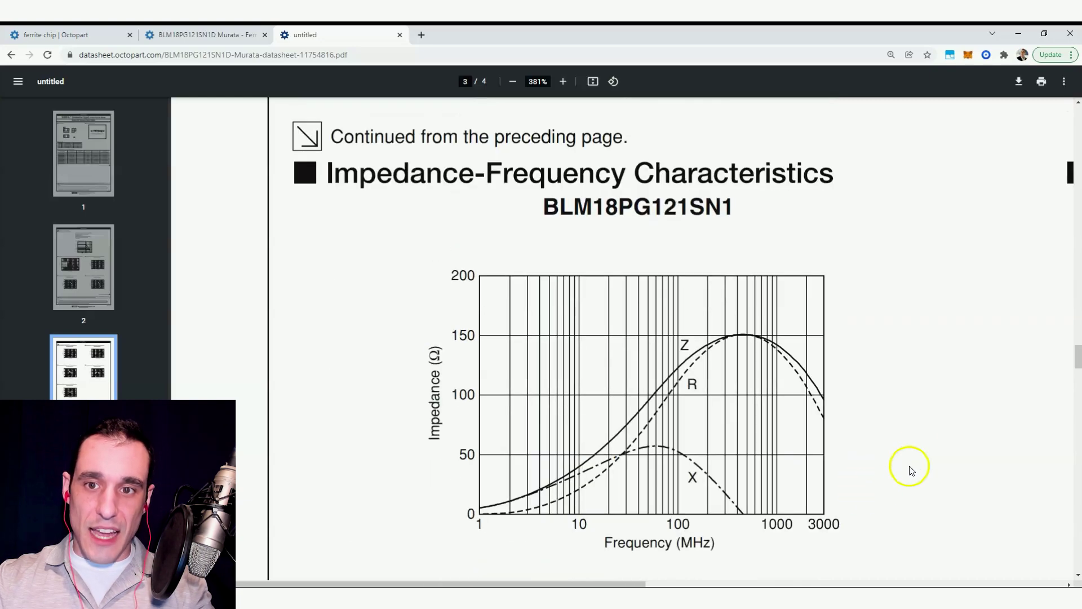
right_click(1012, 416)
click(896, 424)
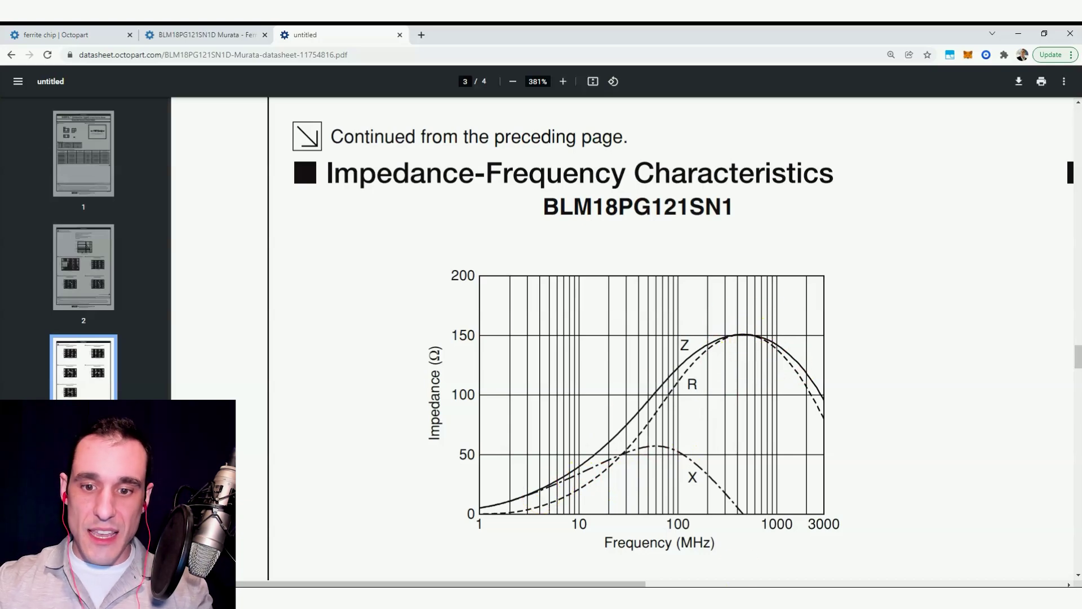
Copy the LP1/RP1 inductor-resistor pair onto the lower branch and connect it to the PWR wire
key(alt+Tab)
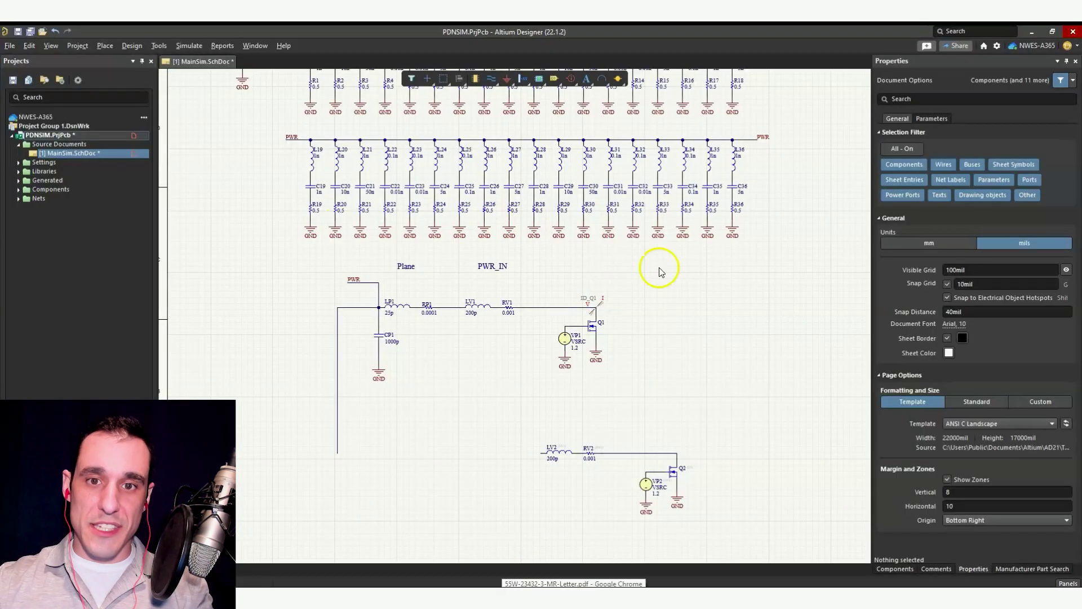
right_drag(797, 241, 777, 388)
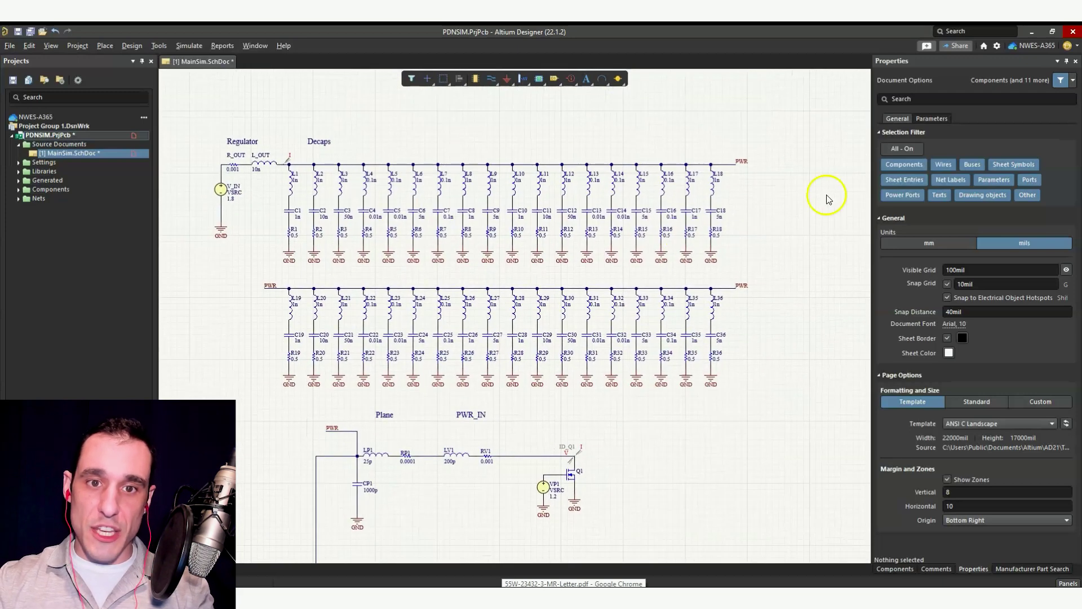
right_drag(701, 425, 763, 263)
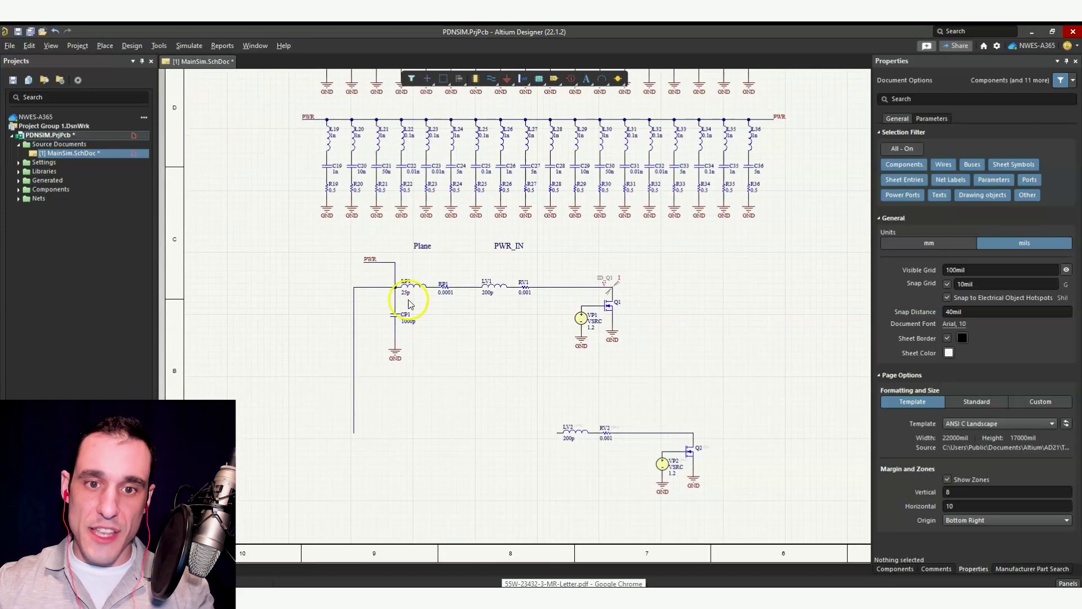
drag(458, 273, 401, 299)
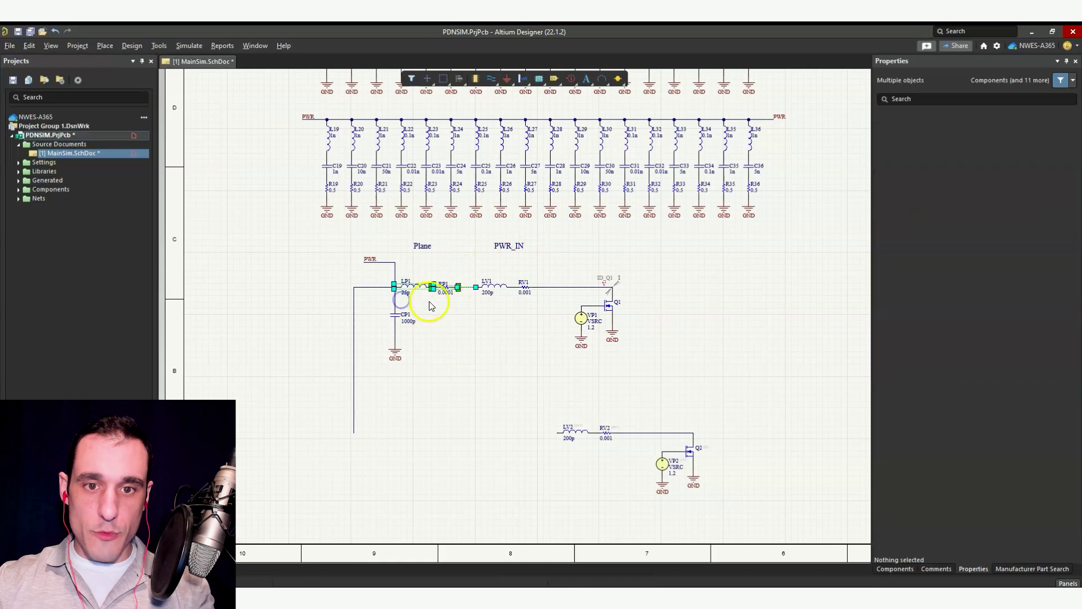
key(ctrl+v)
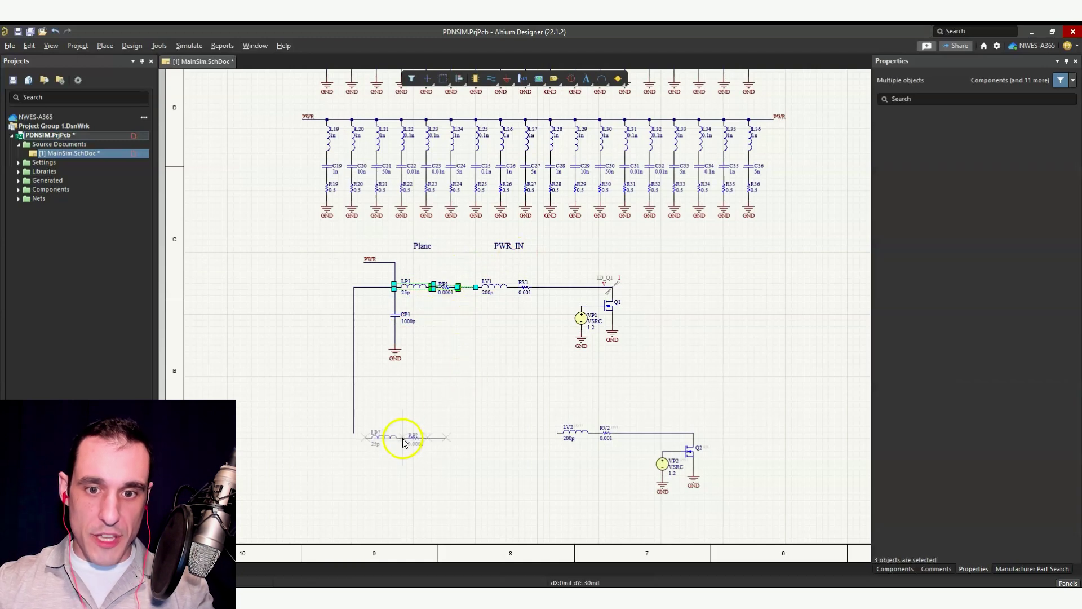
click(416, 437)
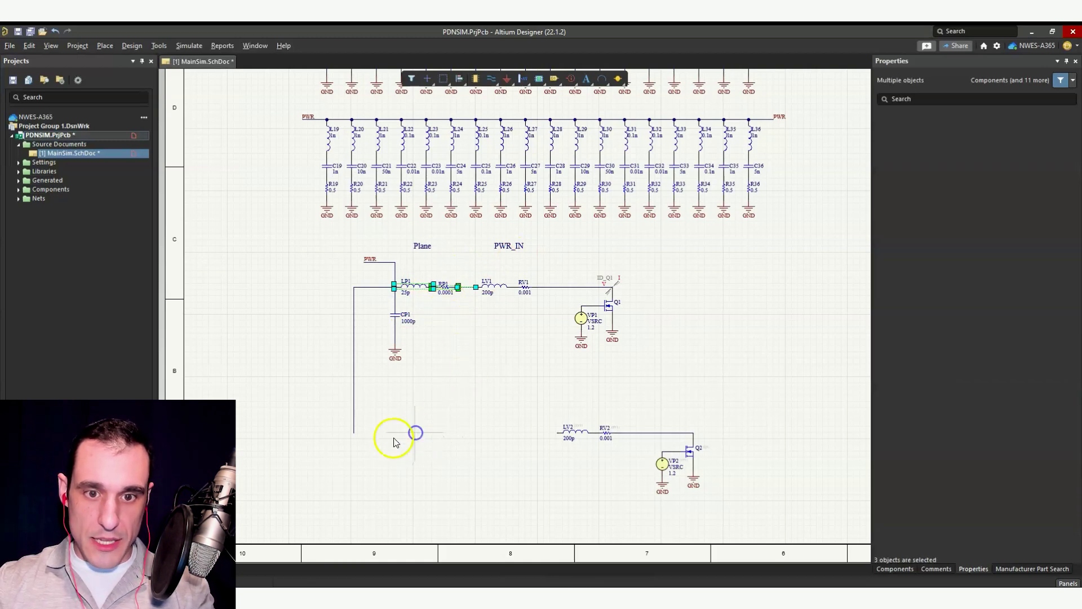
click(356, 426)
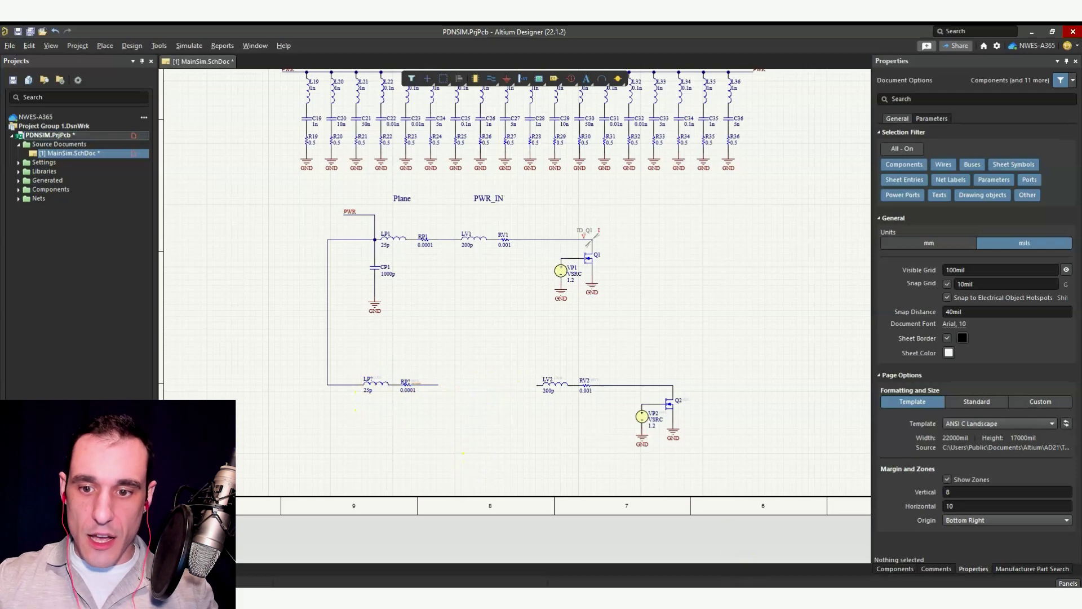
Rename the copied inductor LP2 and resistor RP2 in the Properties panel
key(alt+Tab)
scroll(569, 389, up, 1)
scroll(804, 496, down, 3)
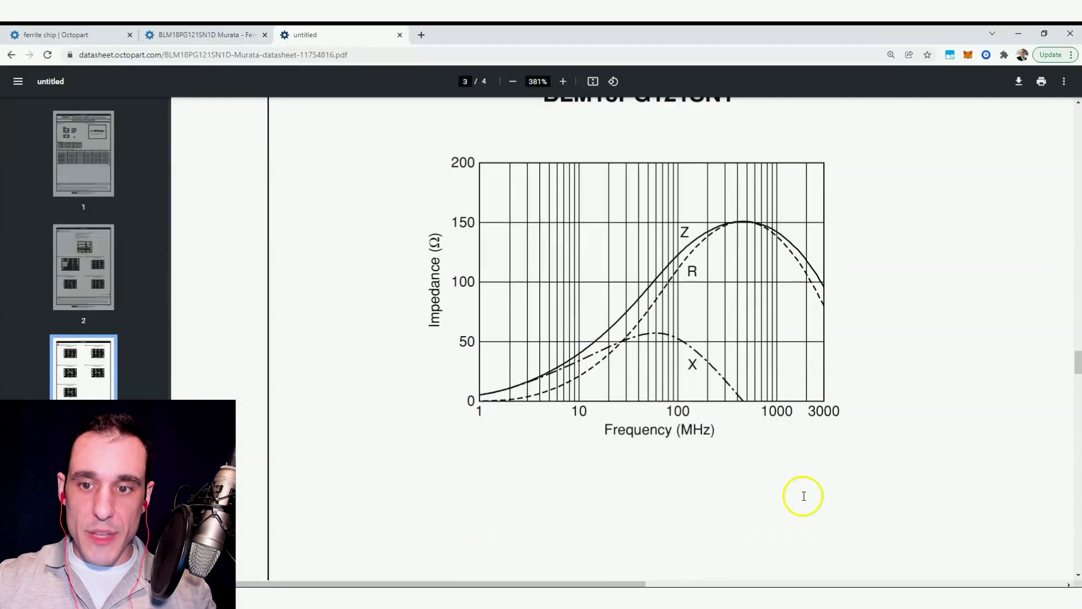
key(alt+Tab)
click(369, 379)
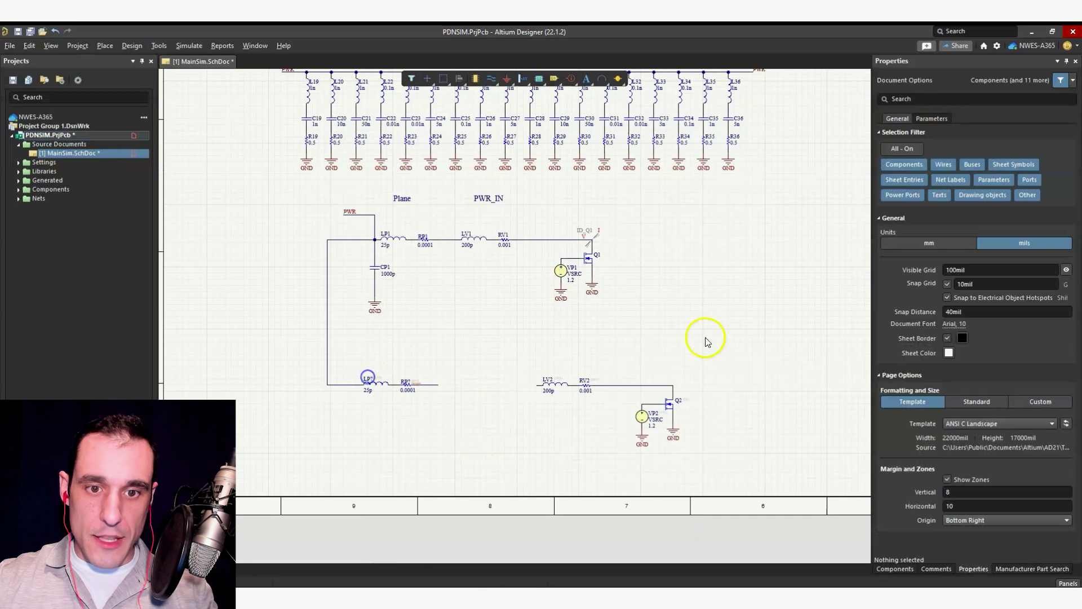
click(984, 215)
double_click(984, 215)
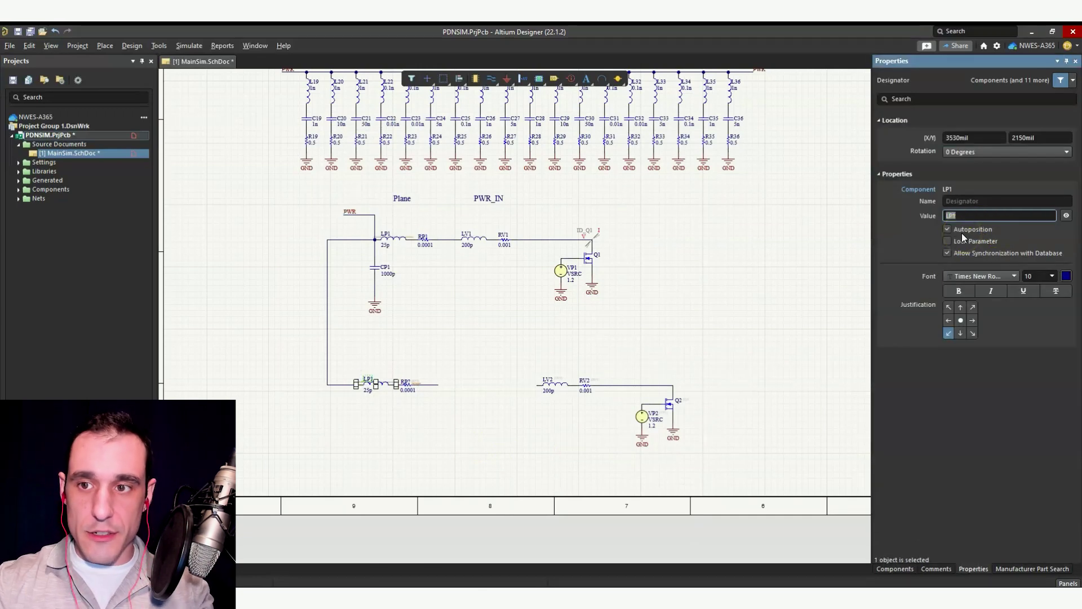
click(406, 386)
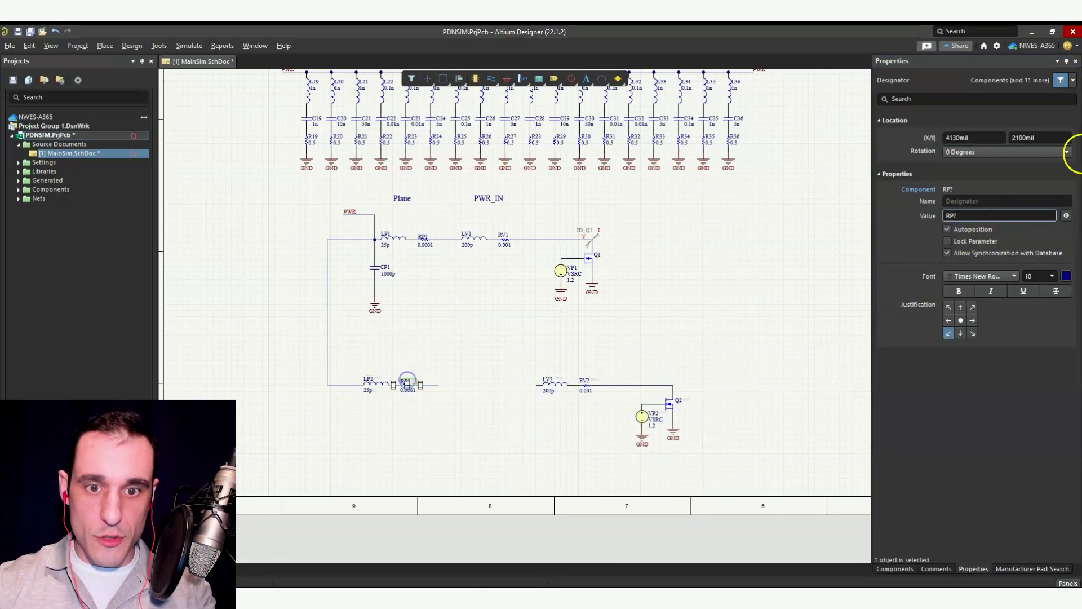
click(999, 215)
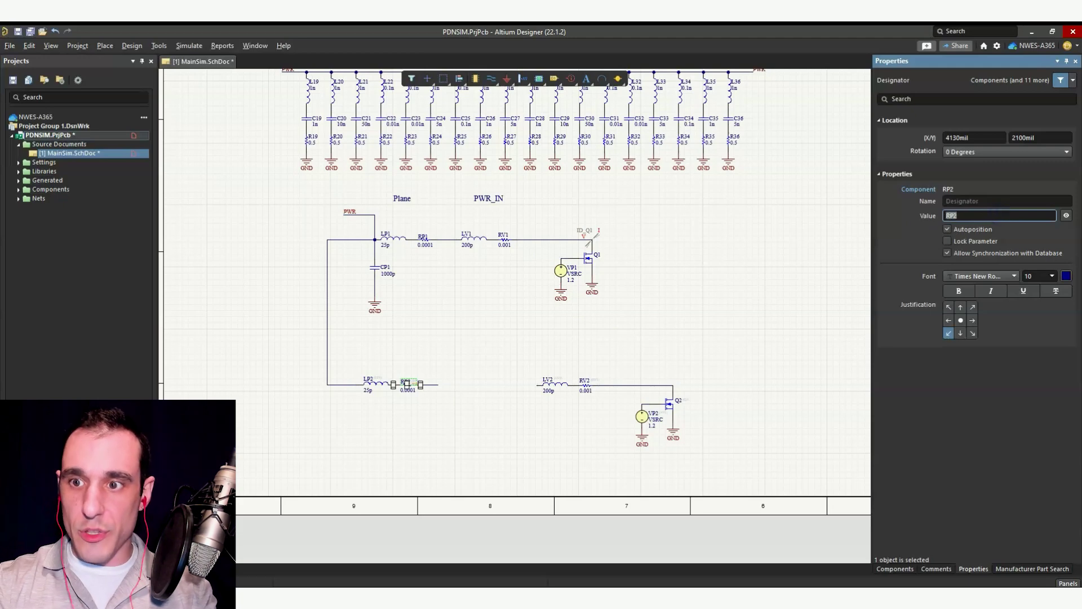
click(450, 434)
ctrl+scroll(521, 438, up, 1)
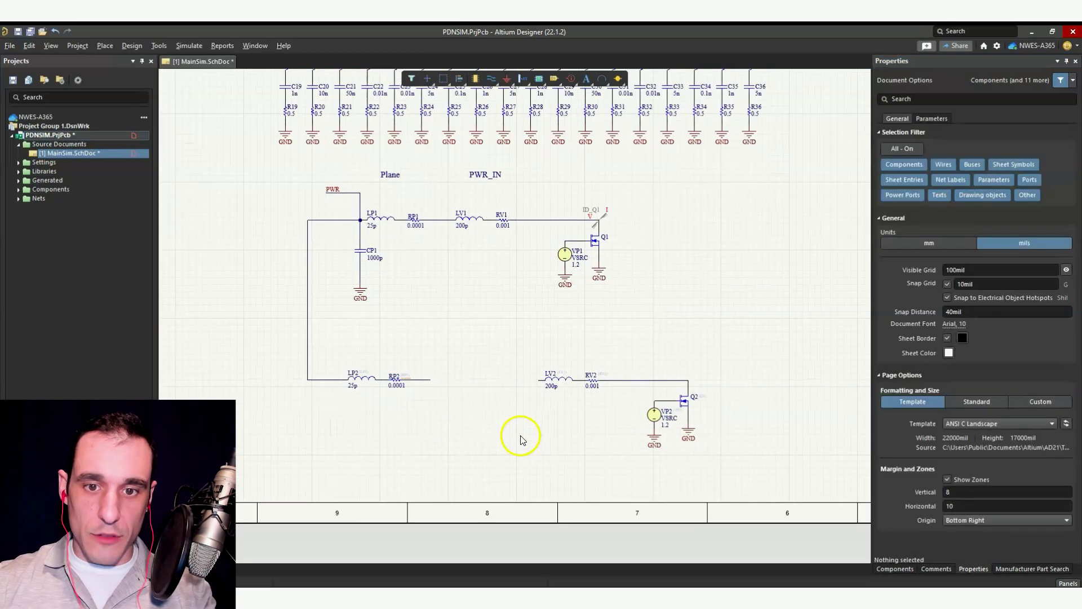
ctrl+scroll(521, 438, up, 1)
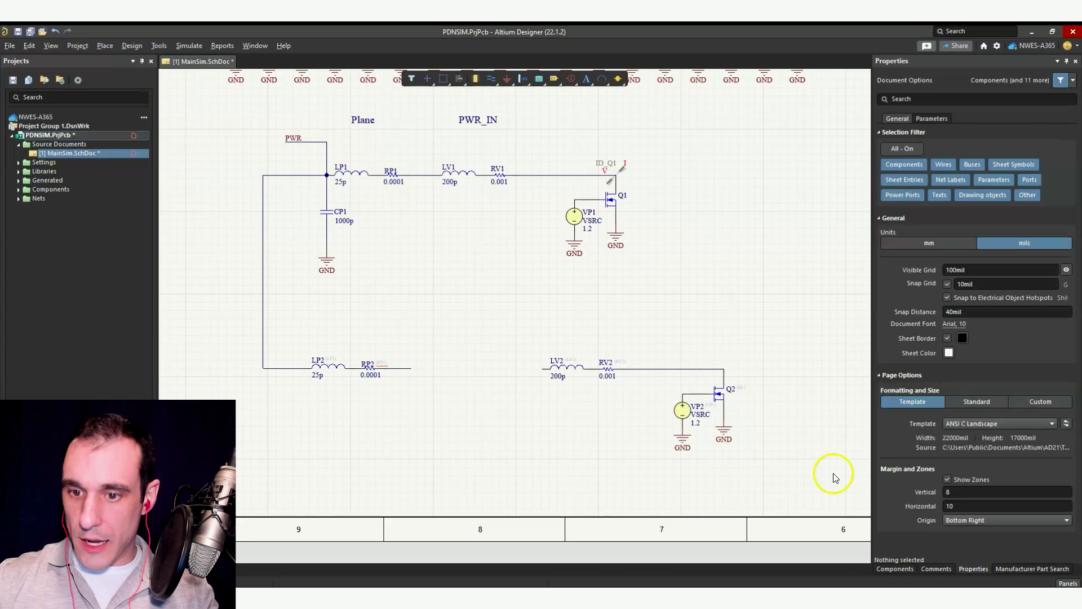
Move the resistor below the lower wire and place a copy of the 25p inductor on the wire
key(alt+Tab)
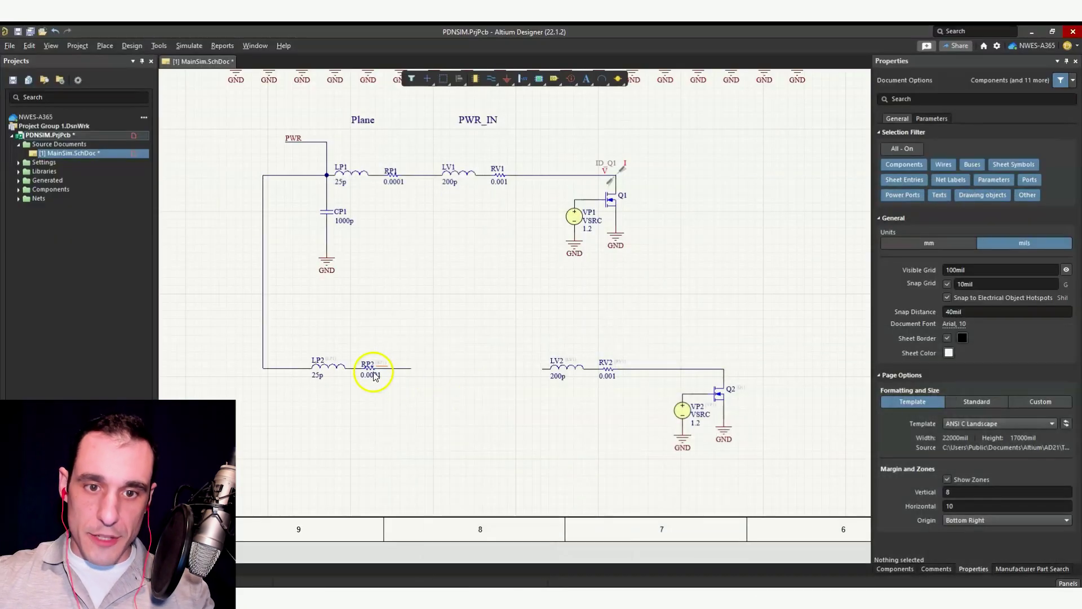
click(370, 366)
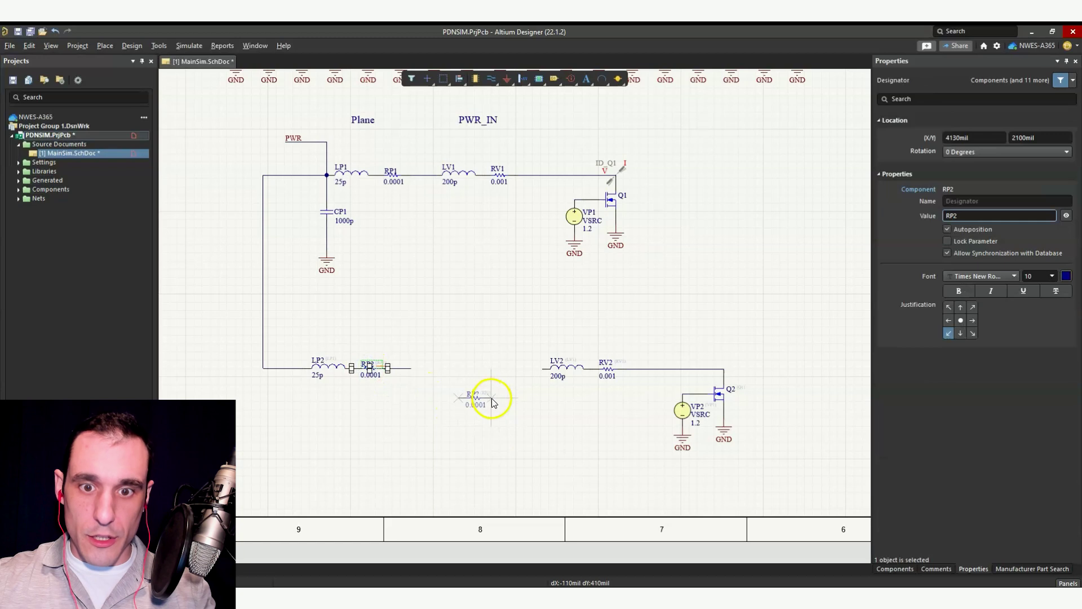
drag(515, 372, 478, 370)
click(315, 366)
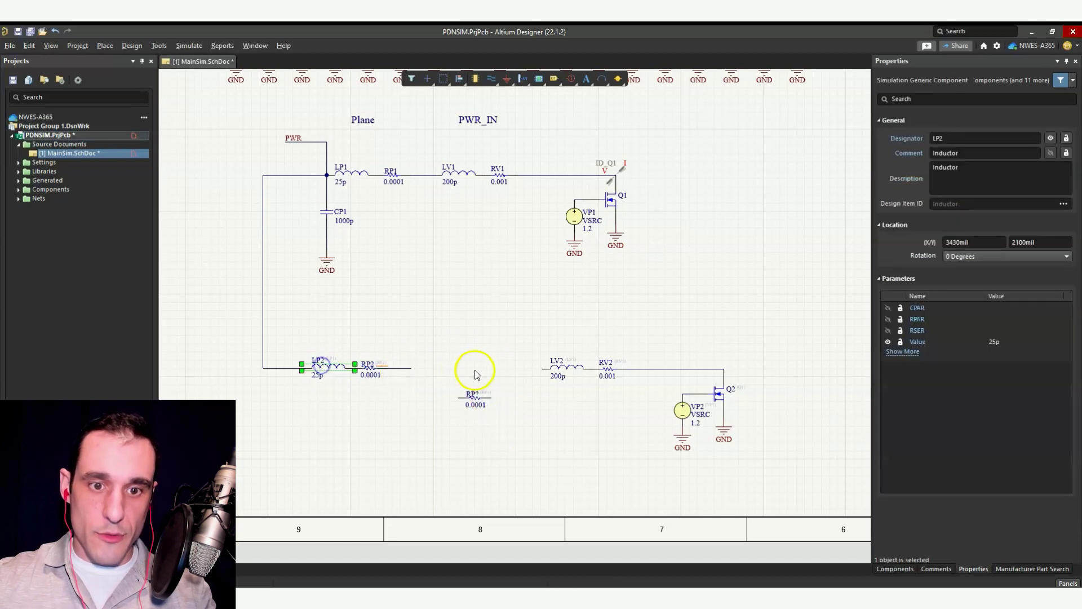
key(ctrl+v)
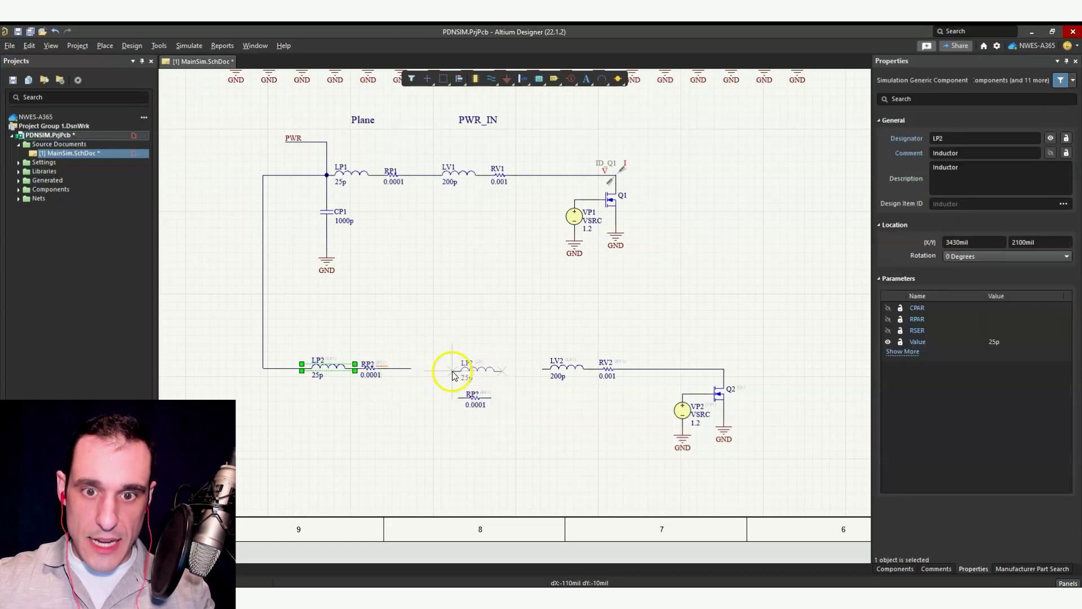
click(494, 370)
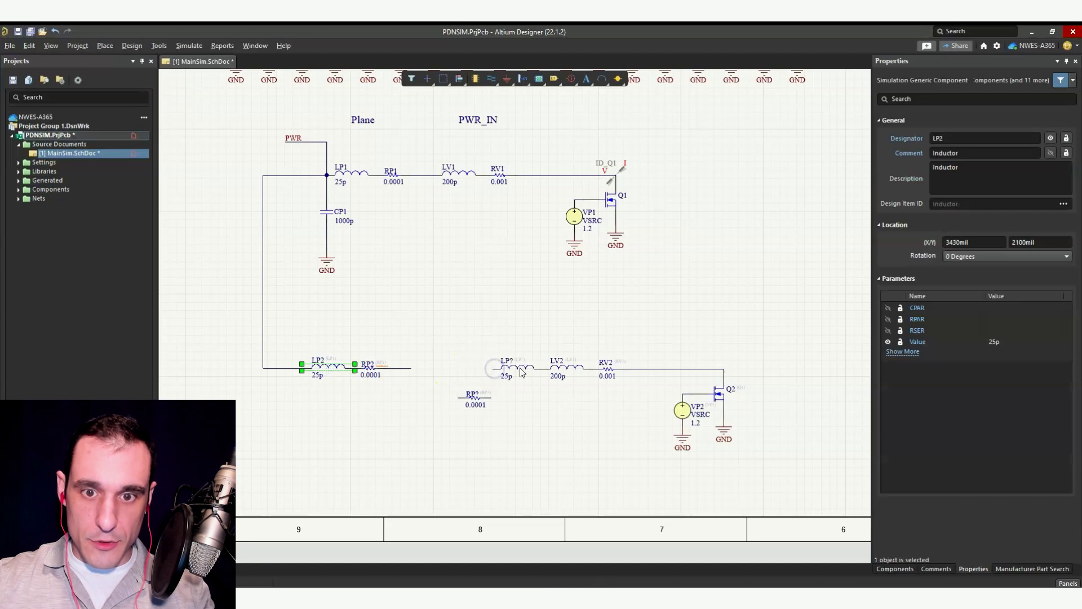
drag(505, 372, 466, 371)
Copy capacitor C27, rotate it horizontal and place the 5n capacitor above the new inductor
scroll(576, 365, up, 4)
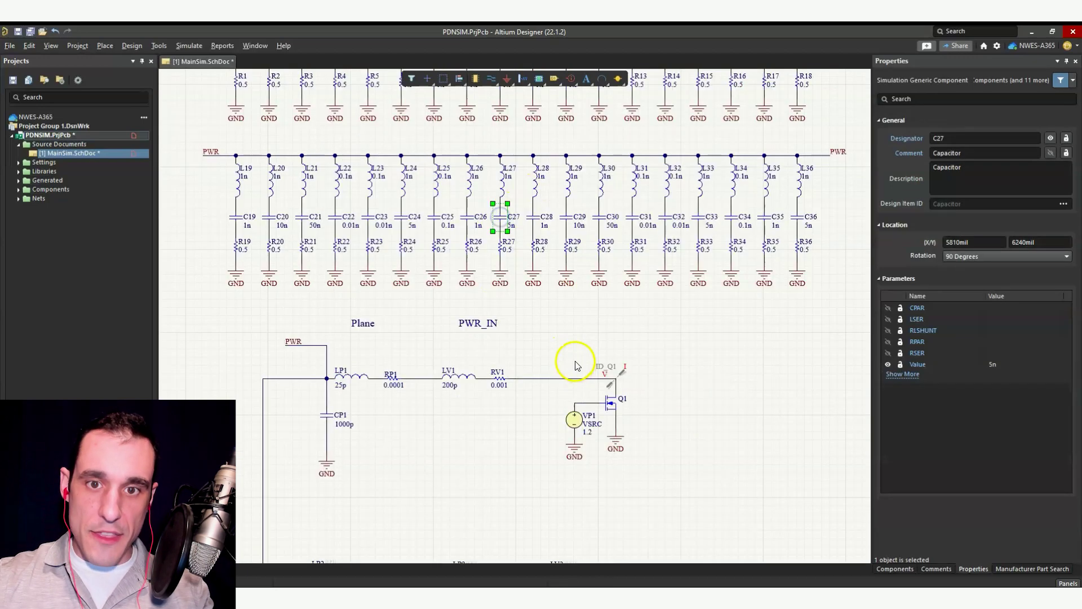
key(ctrl+c)
key(ctrl+v)
scroll(502, 414, down, 2)
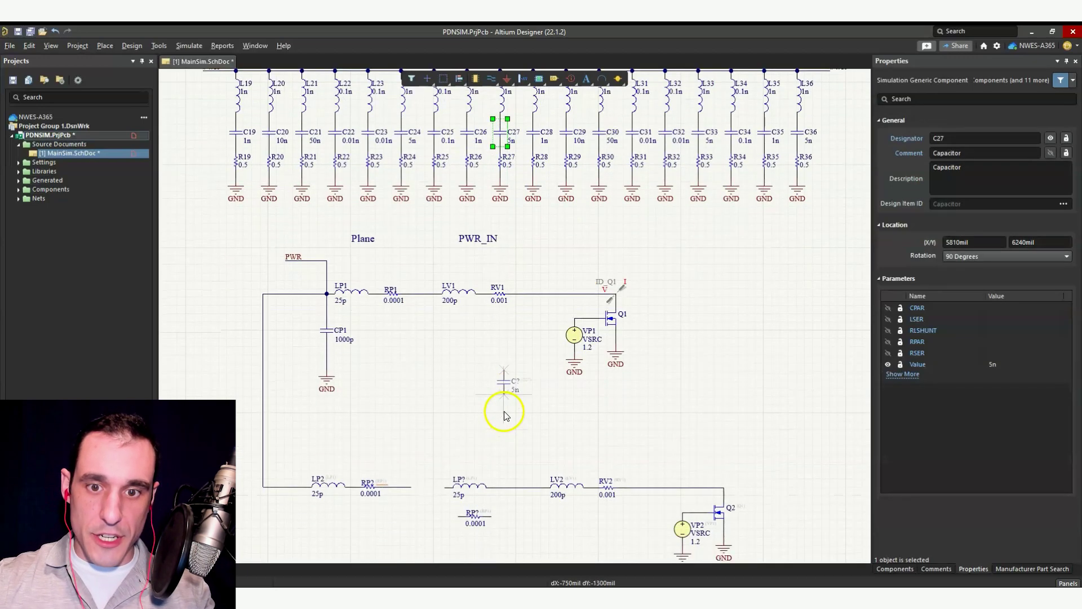
key(space)
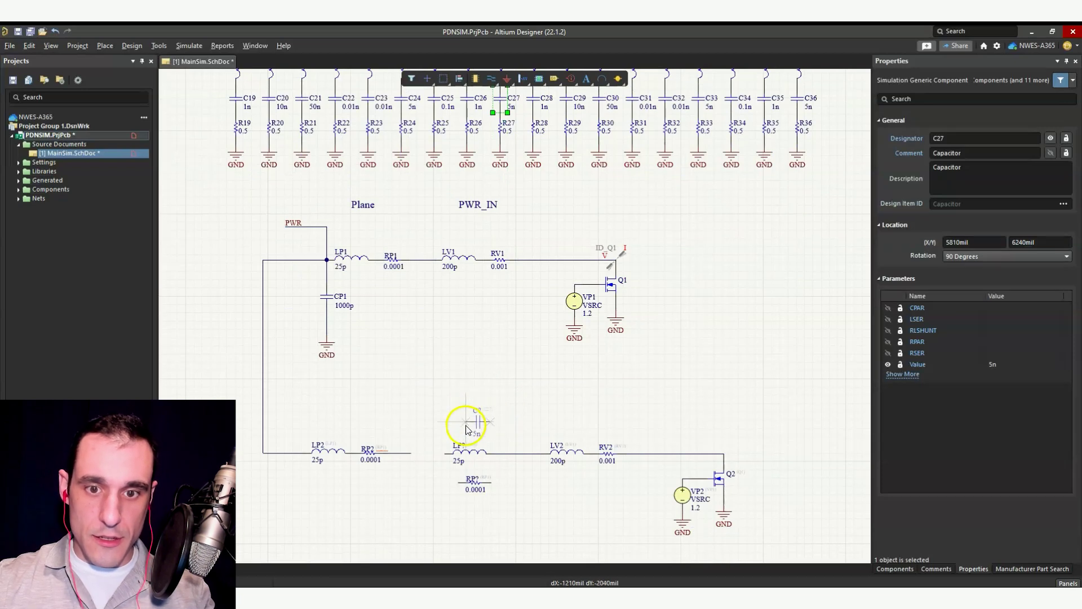
click(461, 425)
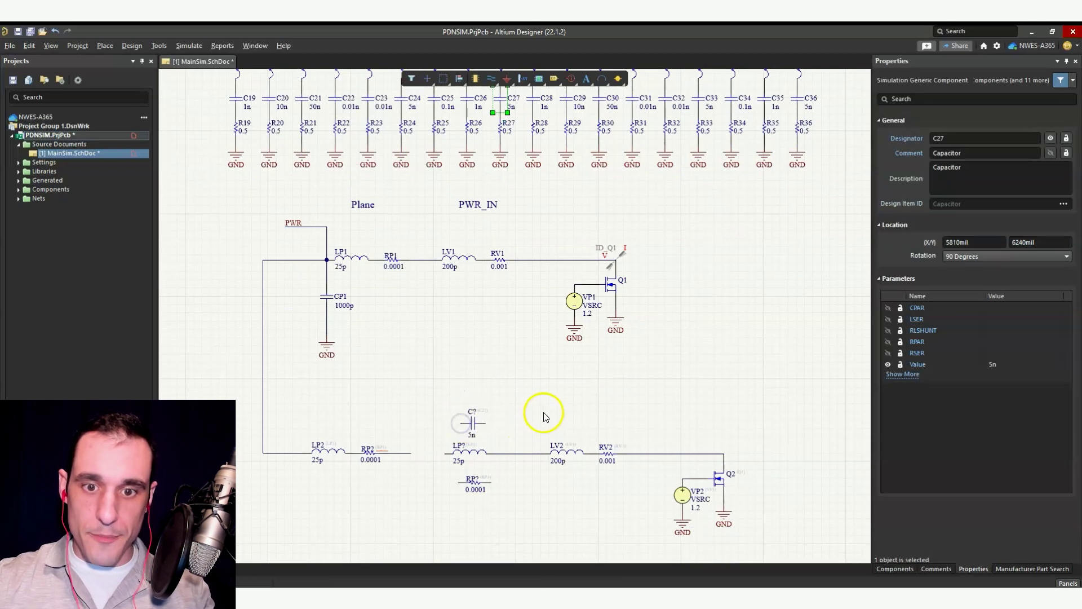
right_click(496, 403)
key(Escape)
Wire the capacitor's and resistor's right pins to LV2's left pin
click(492, 78)
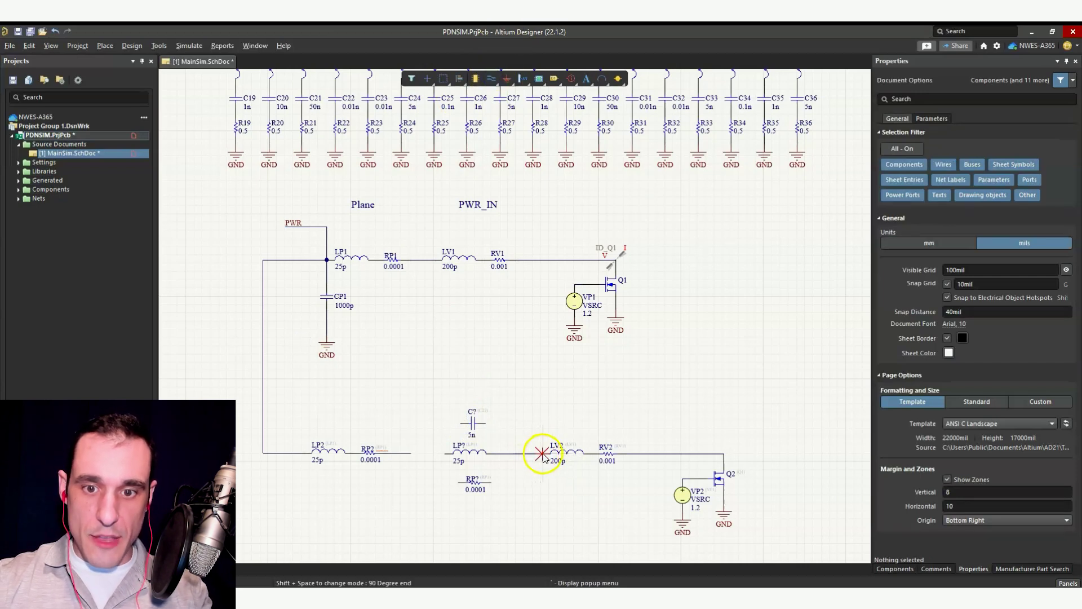
click(542, 454)
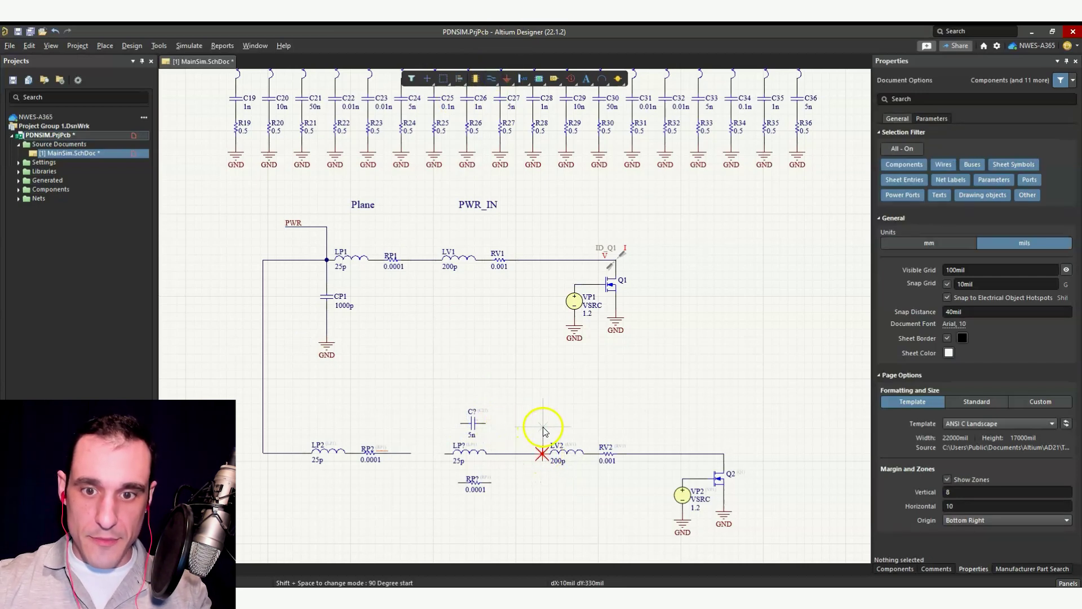
key(shift+space)
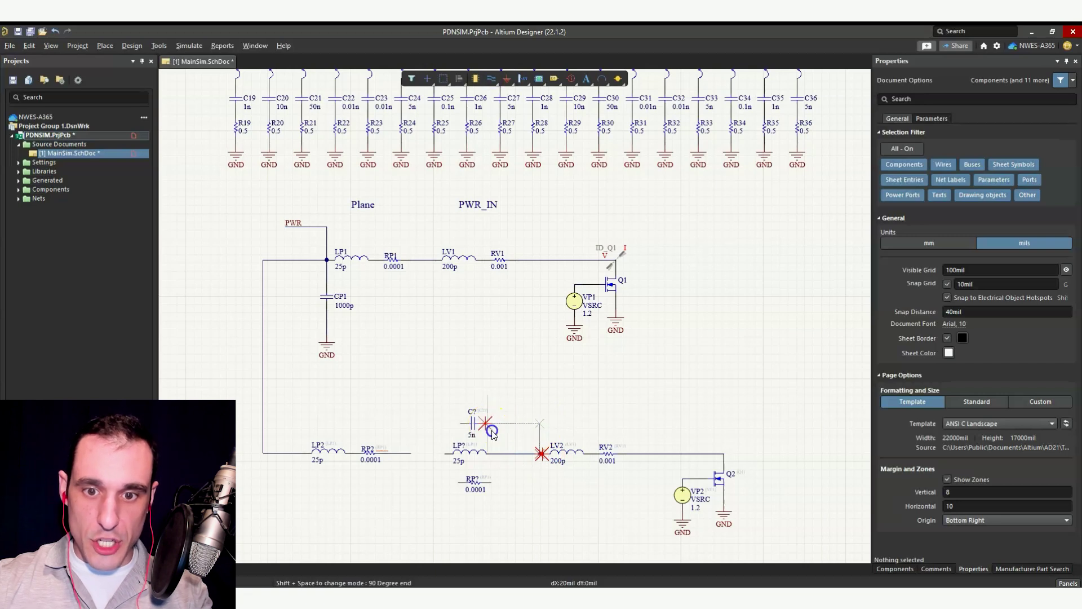
click(491, 432)
click(491, 483)
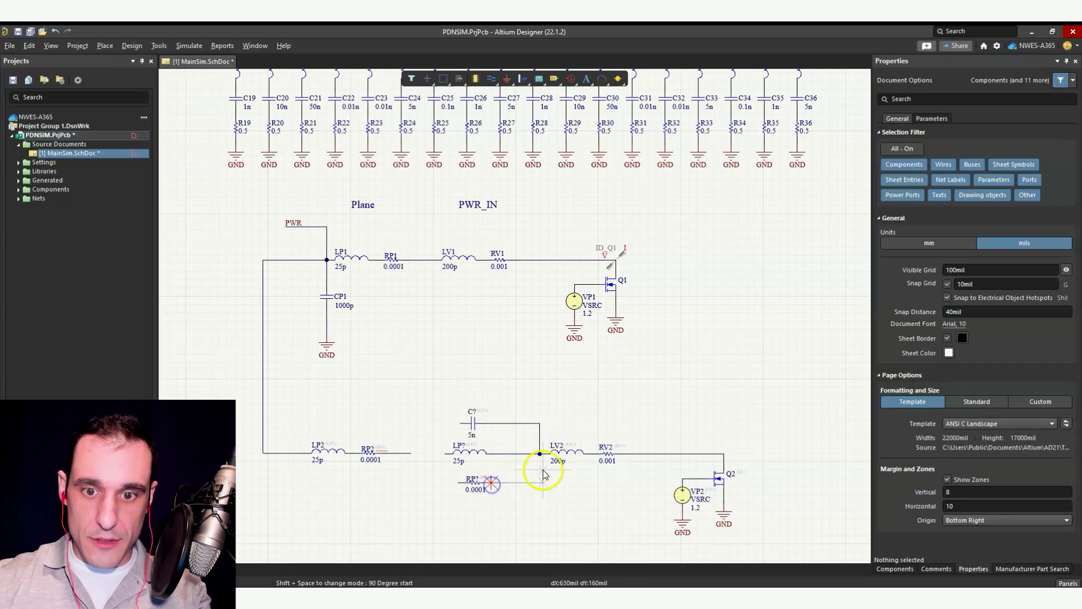
click(539, 454)
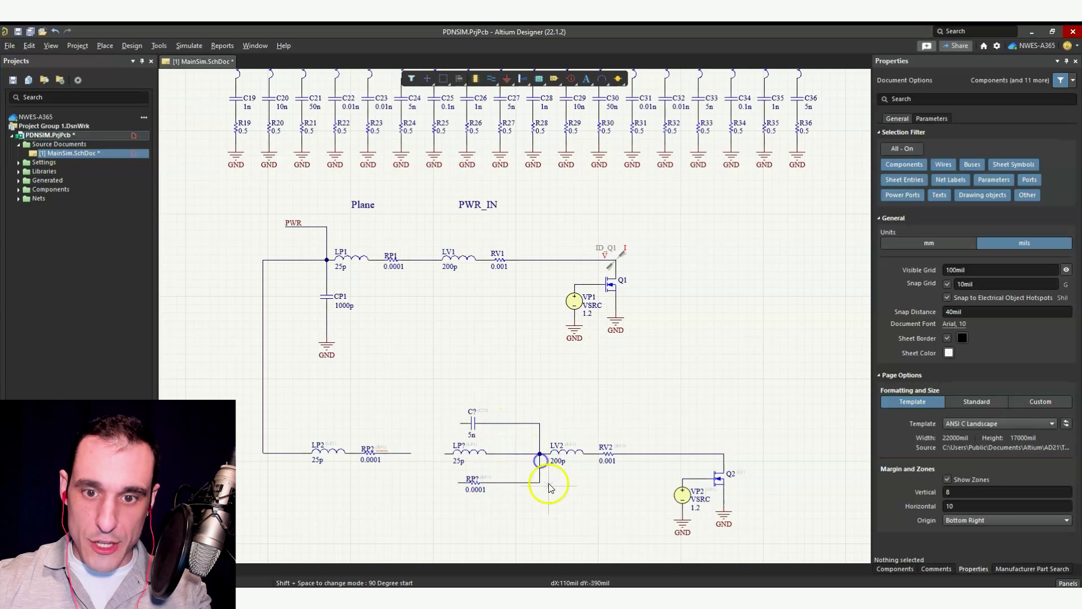
Join the left ends of the resistor, capacitor and inductor to the RP2 wire junction
click(459, 484)
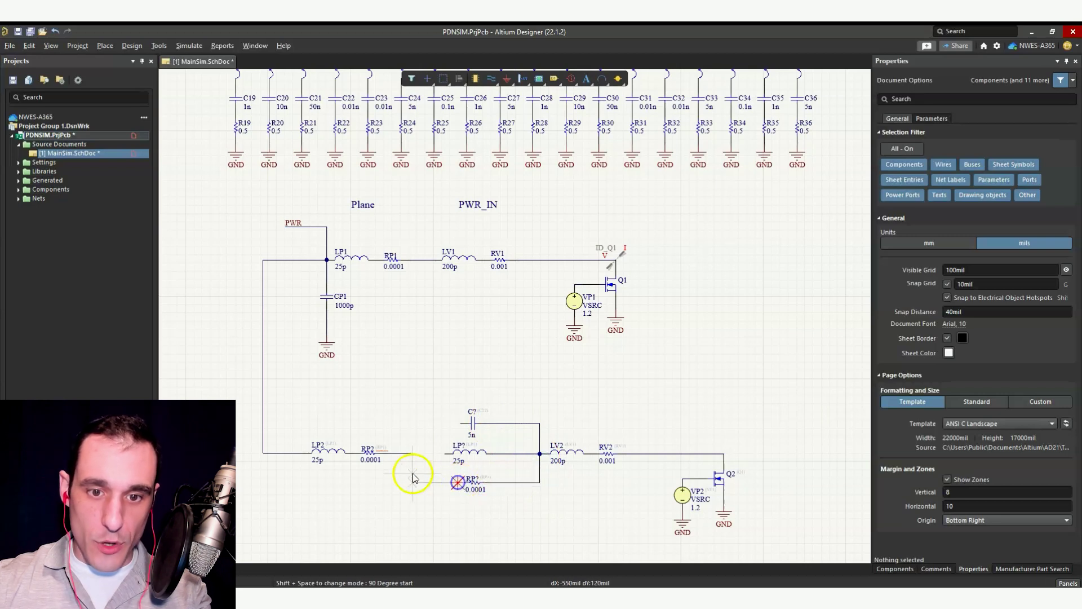
click(411, 452)
click(460, 424)
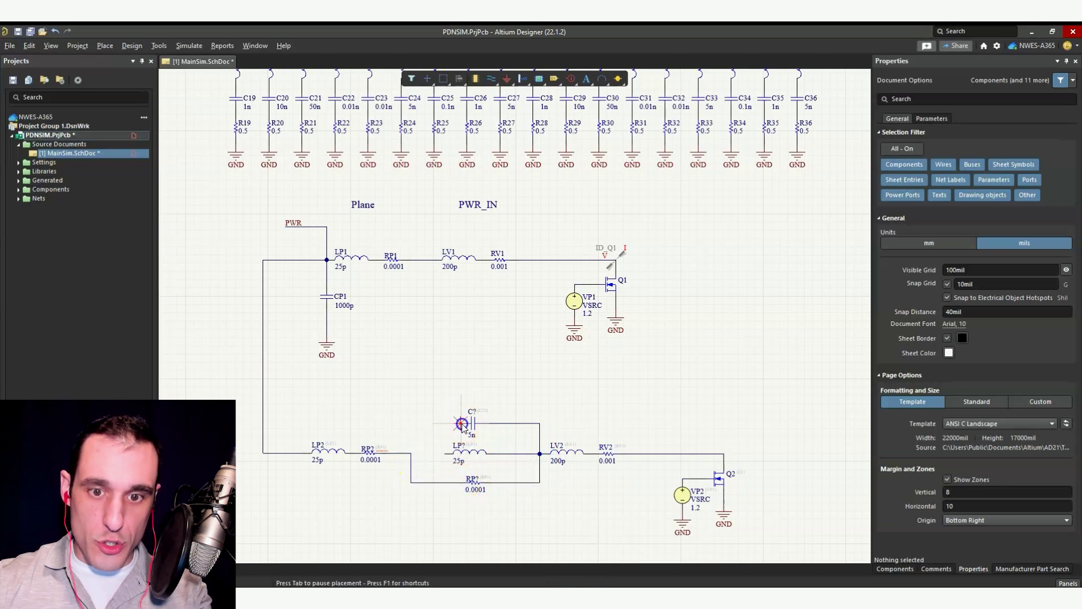
click(411, 452)
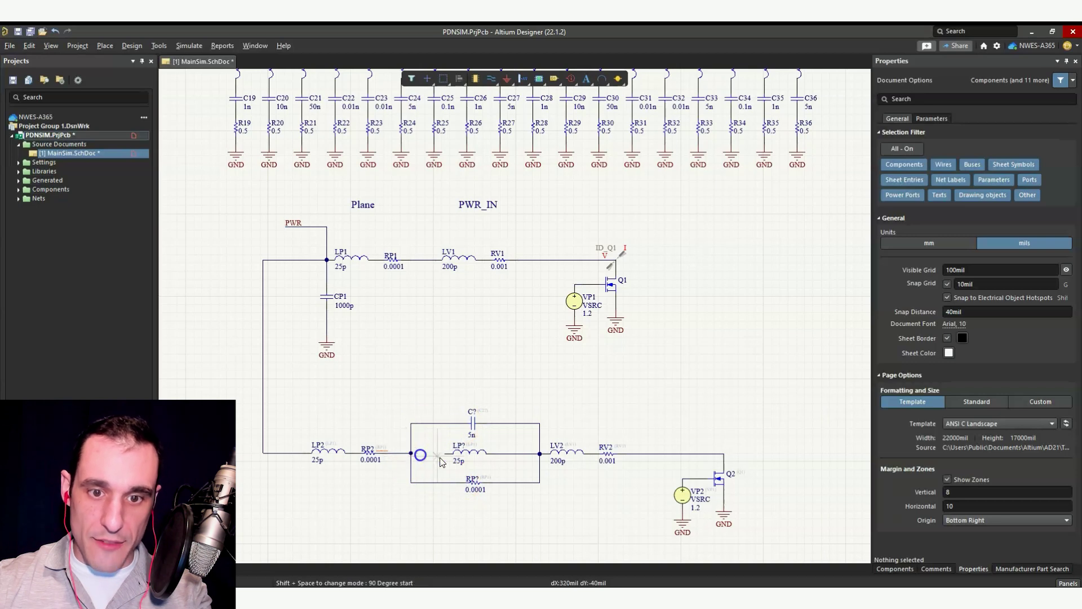
click(445, 452)
click(411, 453)
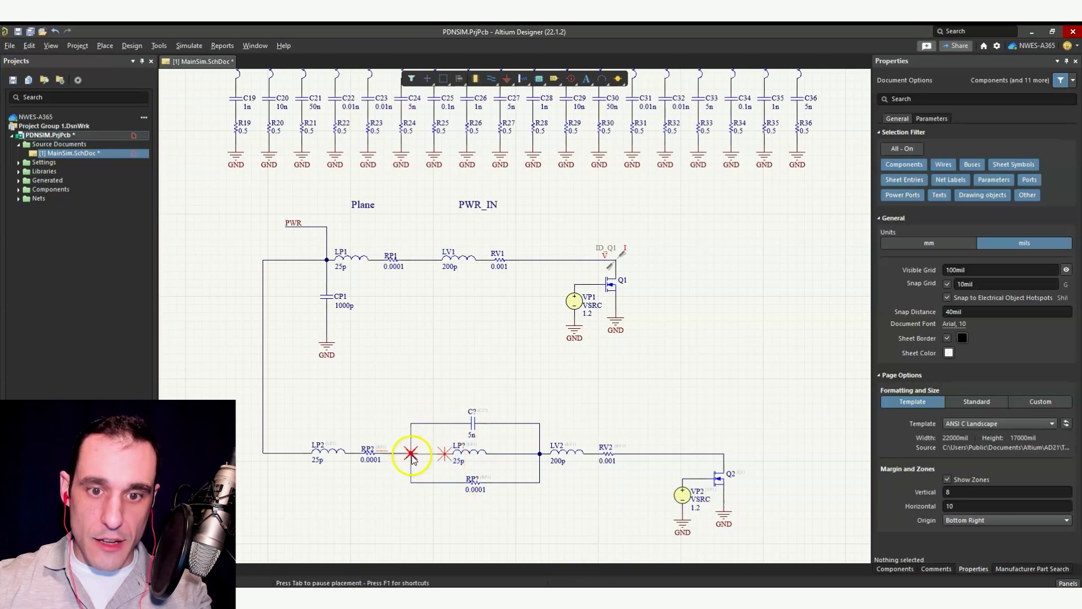
right_click(591, 414)
right_drag(591, 414, 624, 366)
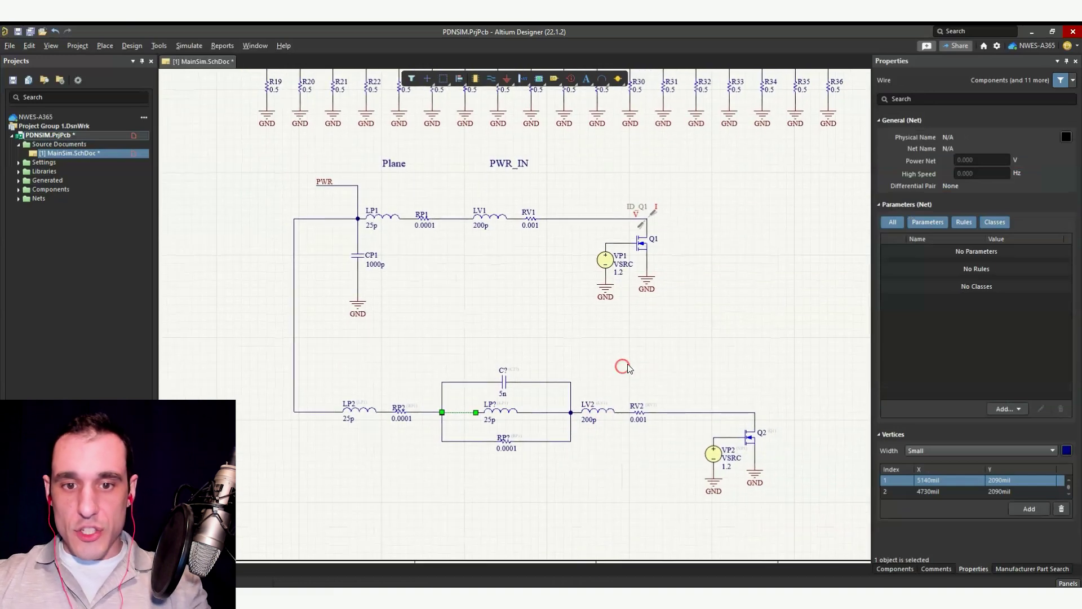
Designate the parallel inductor, resistor and capacitor LF, RF and CF, then return to the datasheet
click(625, 363)
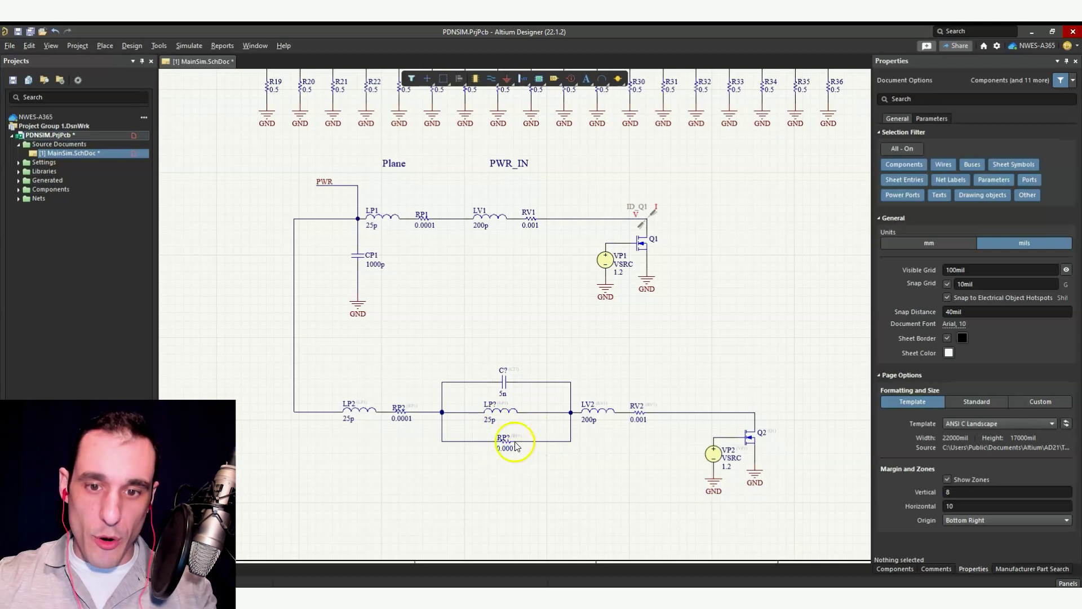
click(613, 473)
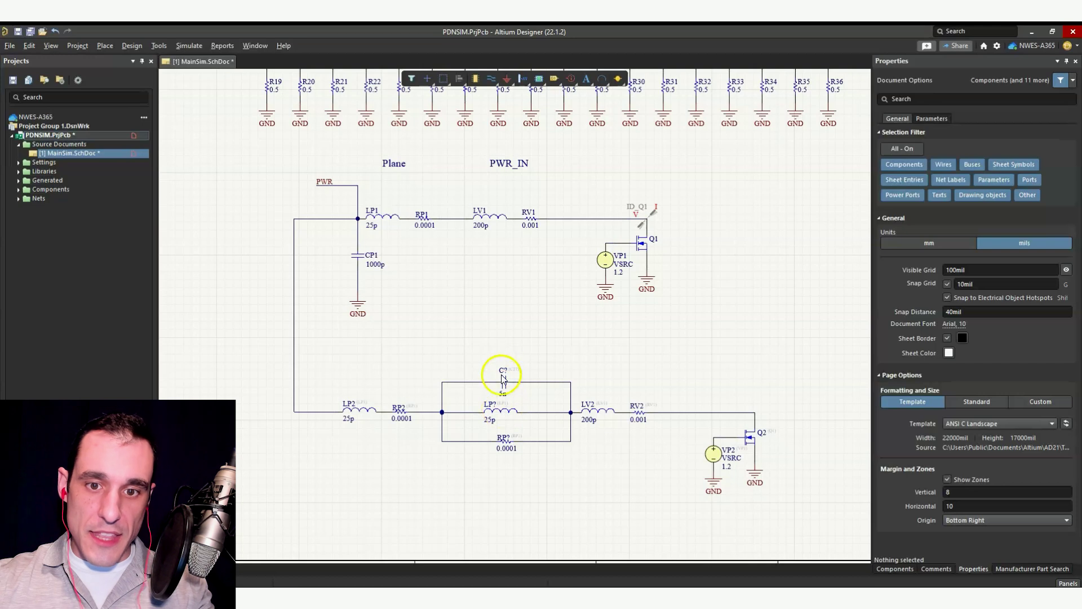
click(490, 405)
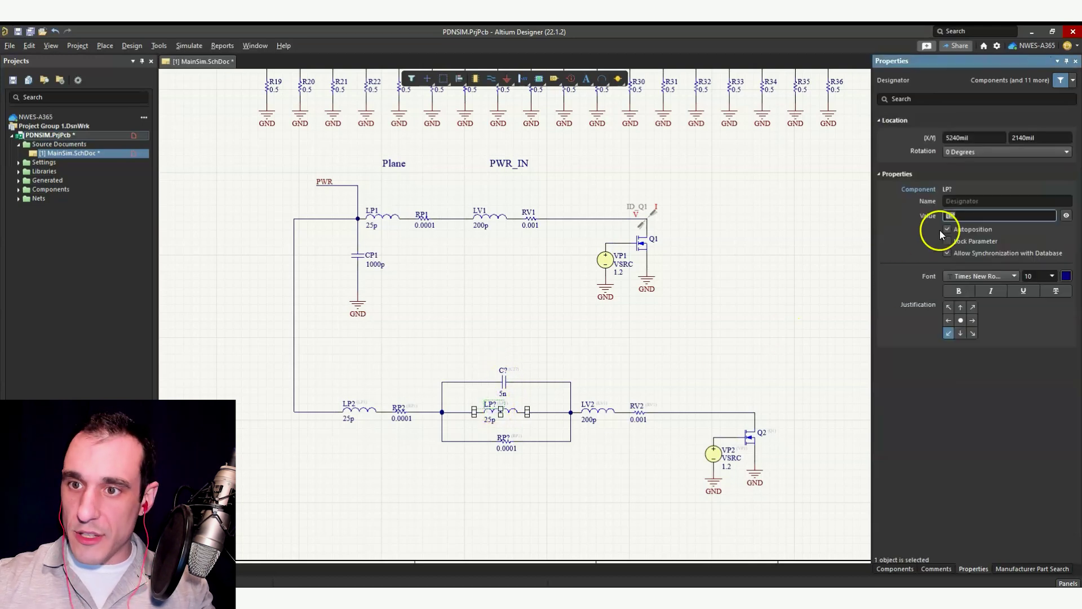
click(968, 217)
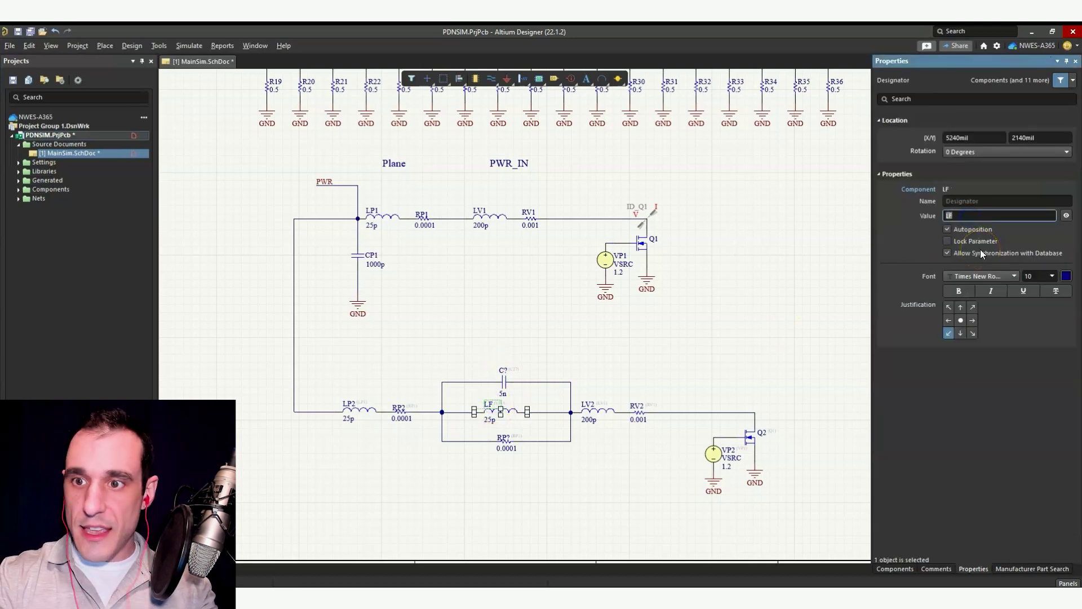
click(504, 440)
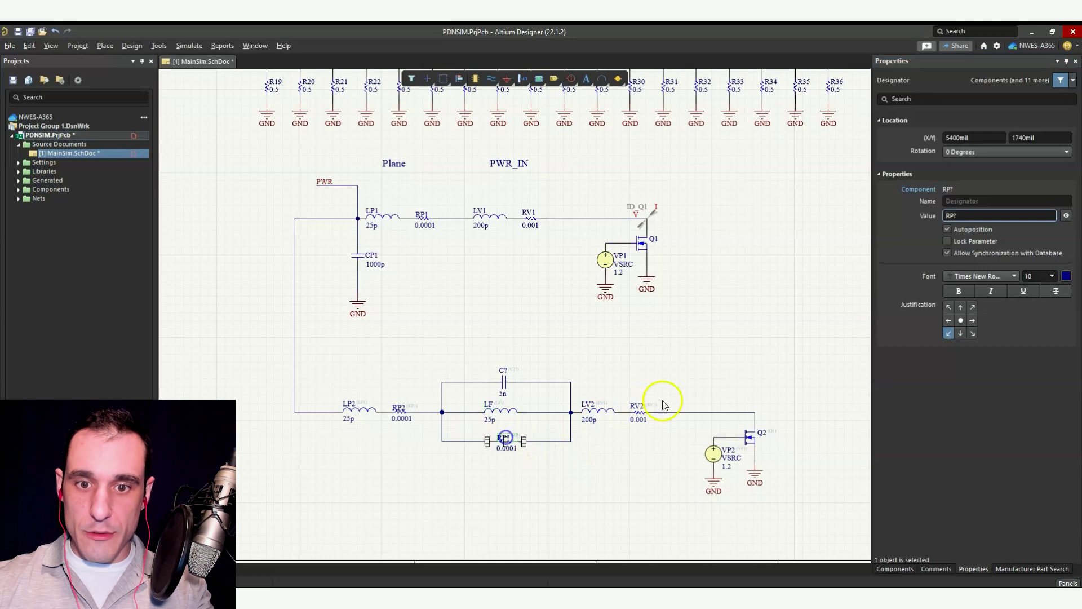
click(990, 217)
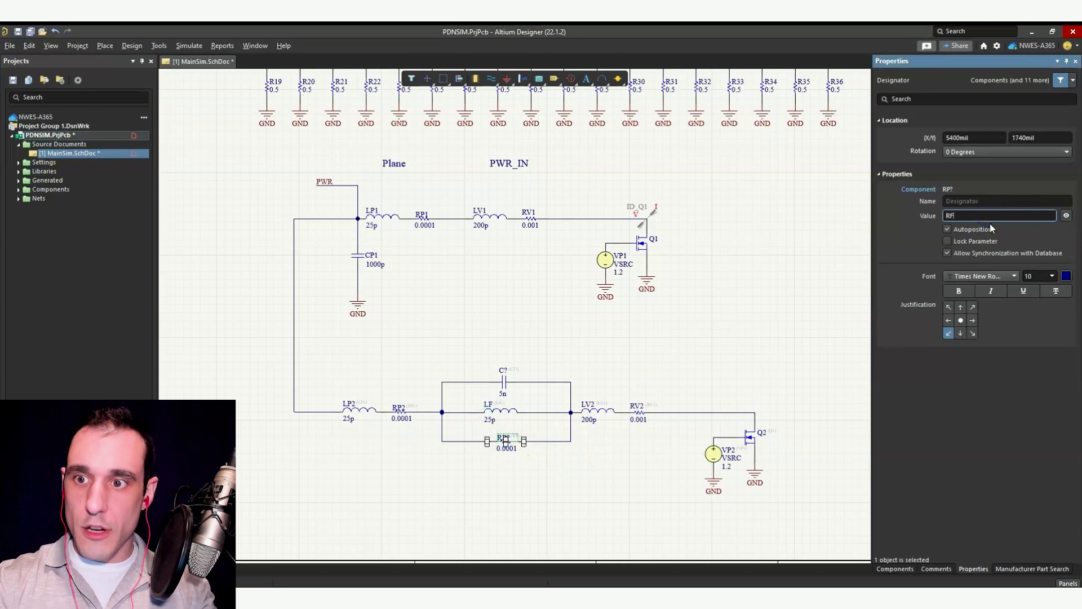
click(503, 380)
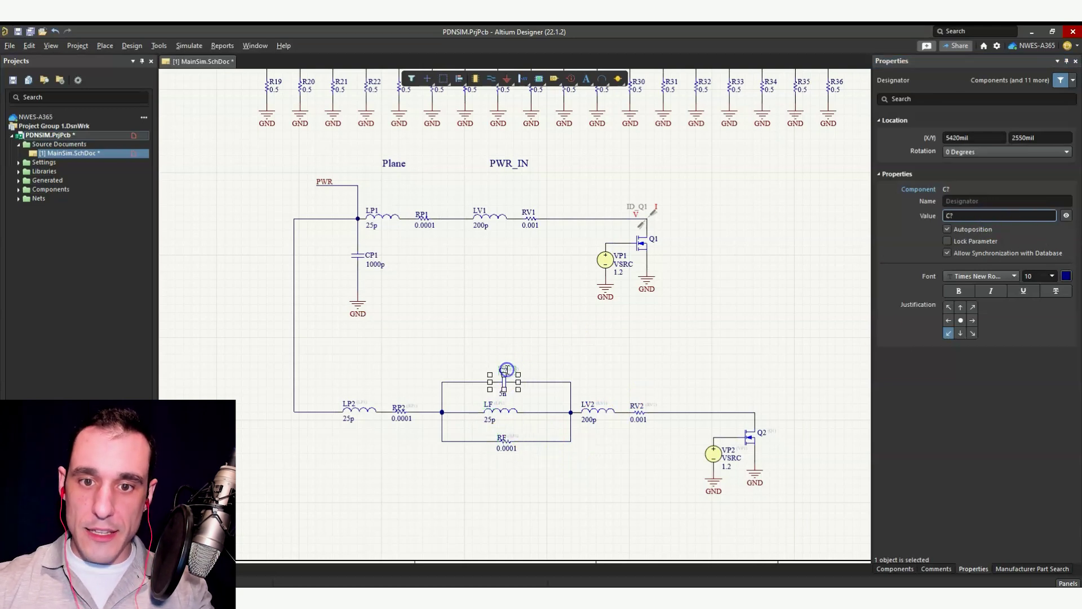
click(968, 216)
text(CF)
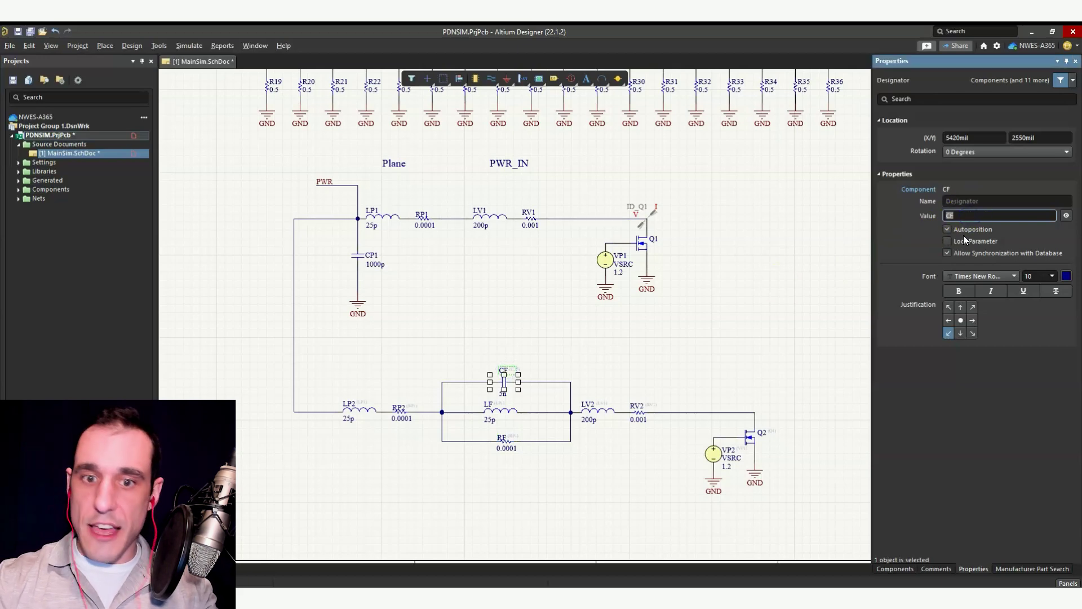
click(478, 286)
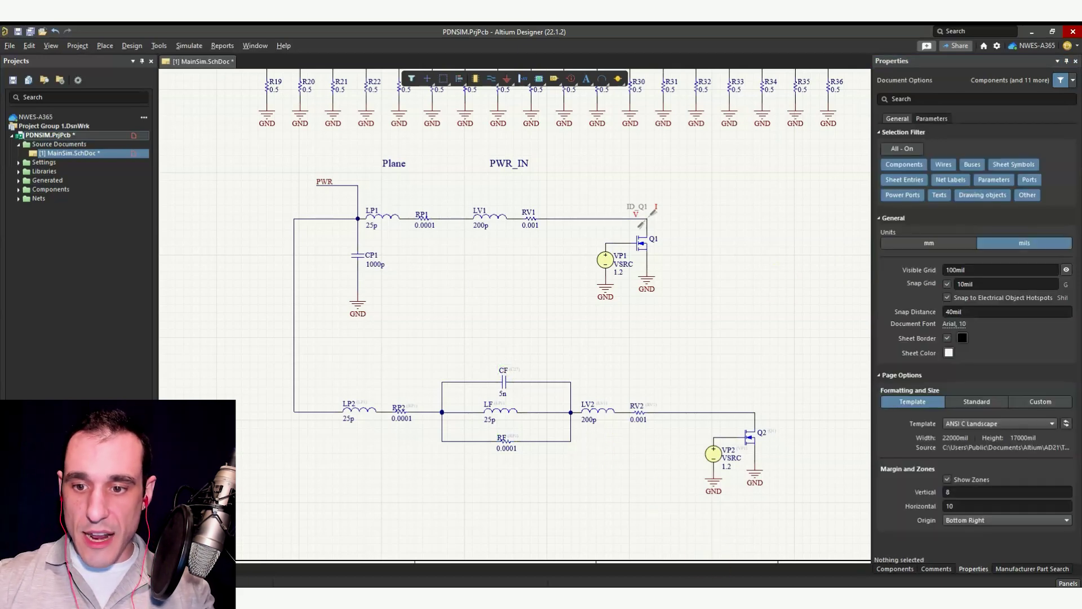
key(alt+Tab)
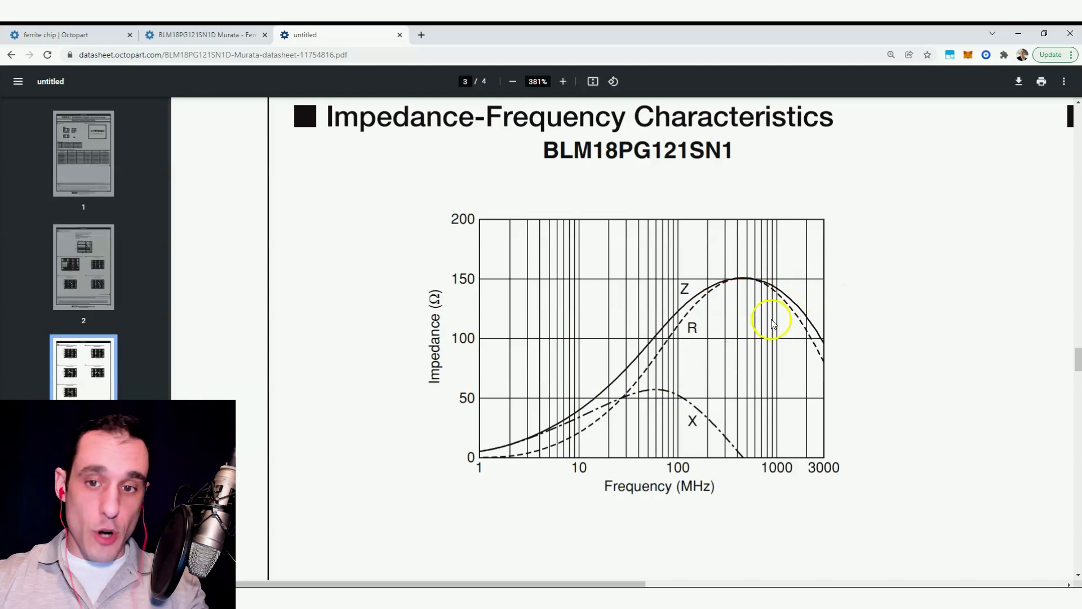
Scroll through the Murata datasheet's impedance charts to study the BLM18PG121SN1 curve
scroll(734, 350, up, 15)
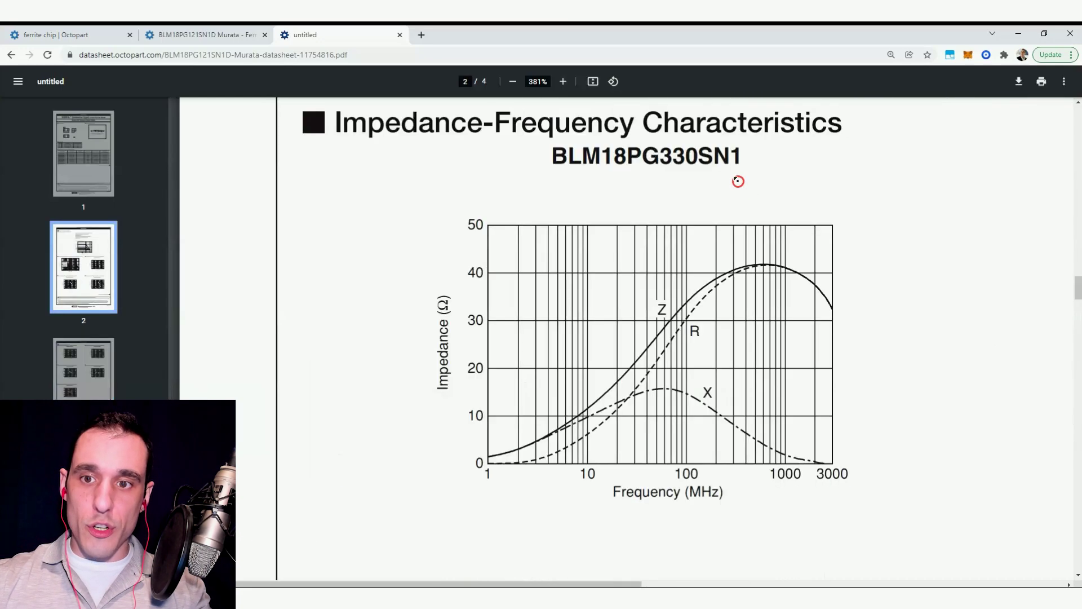
scroll(738, 181, up, 20)
scroll(735, 309, down, 6)
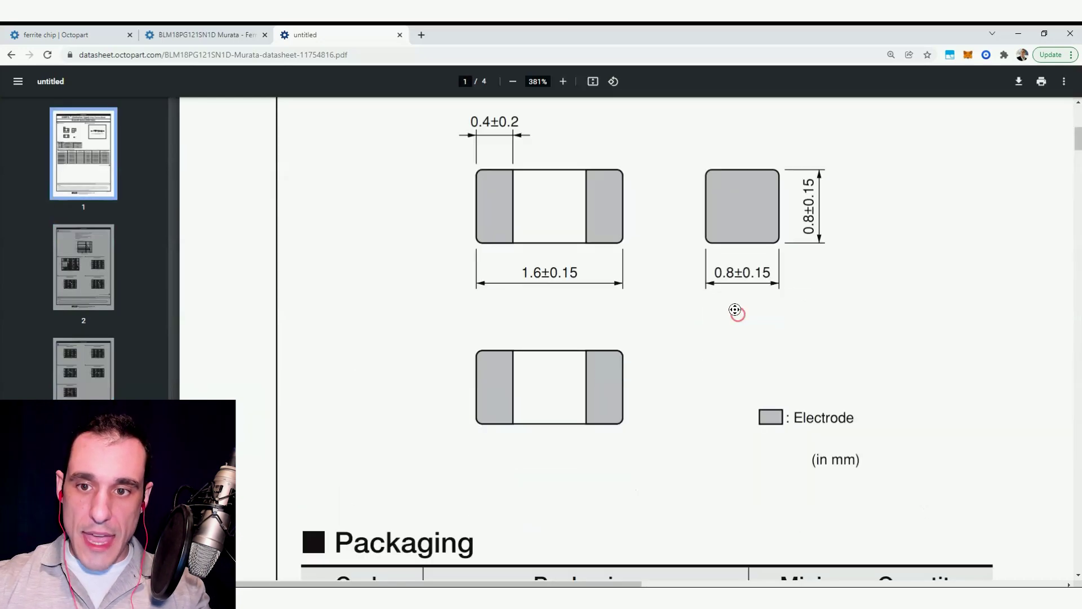
scroll(735, 310, down, 15)
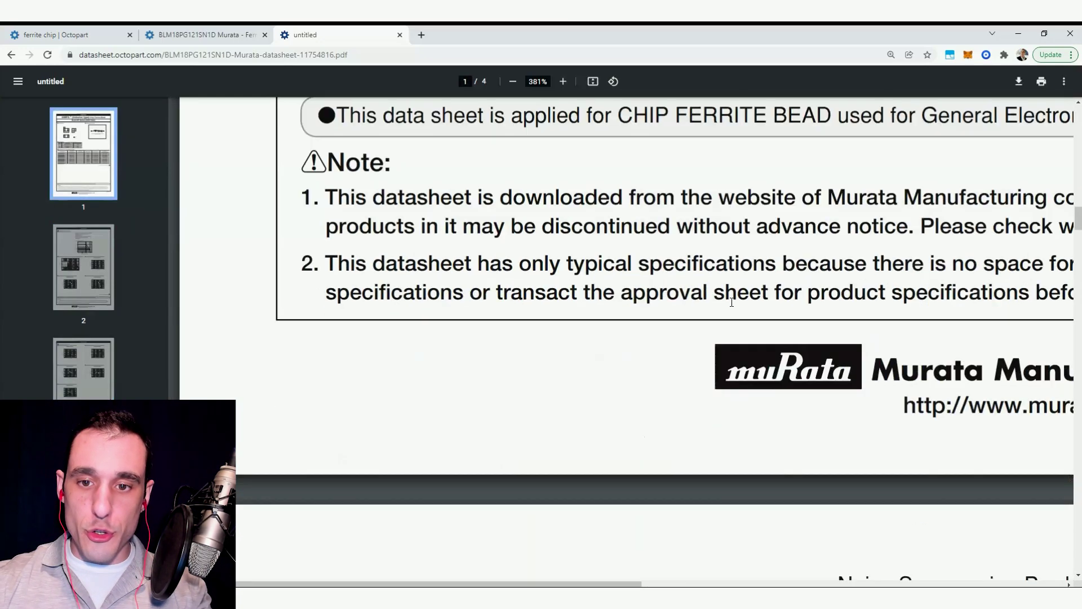
scroll(731, 302, down, 12)
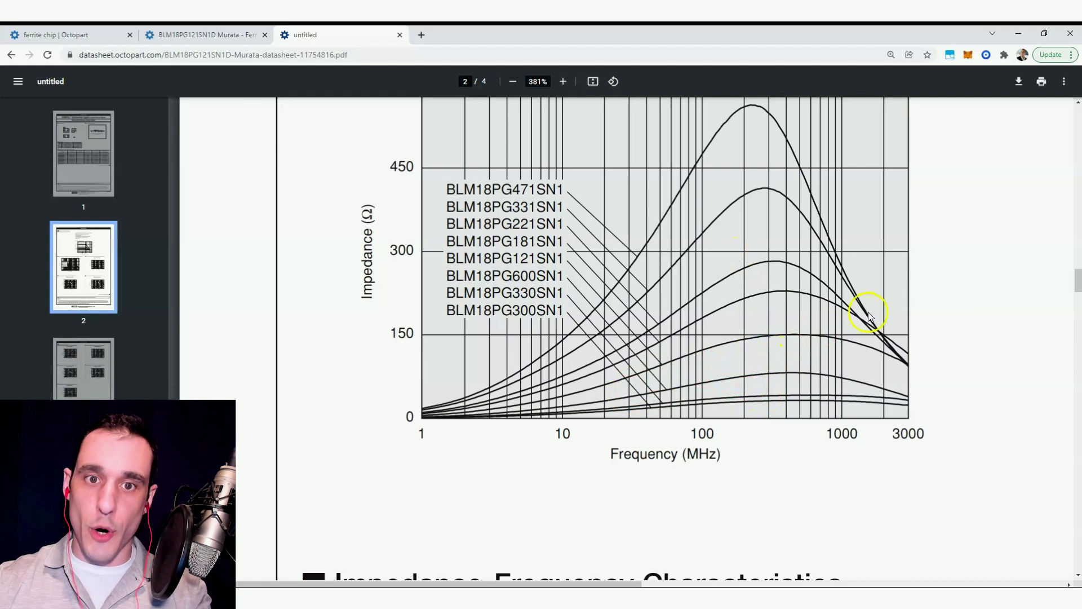
scroll(952, 318, up, 1)
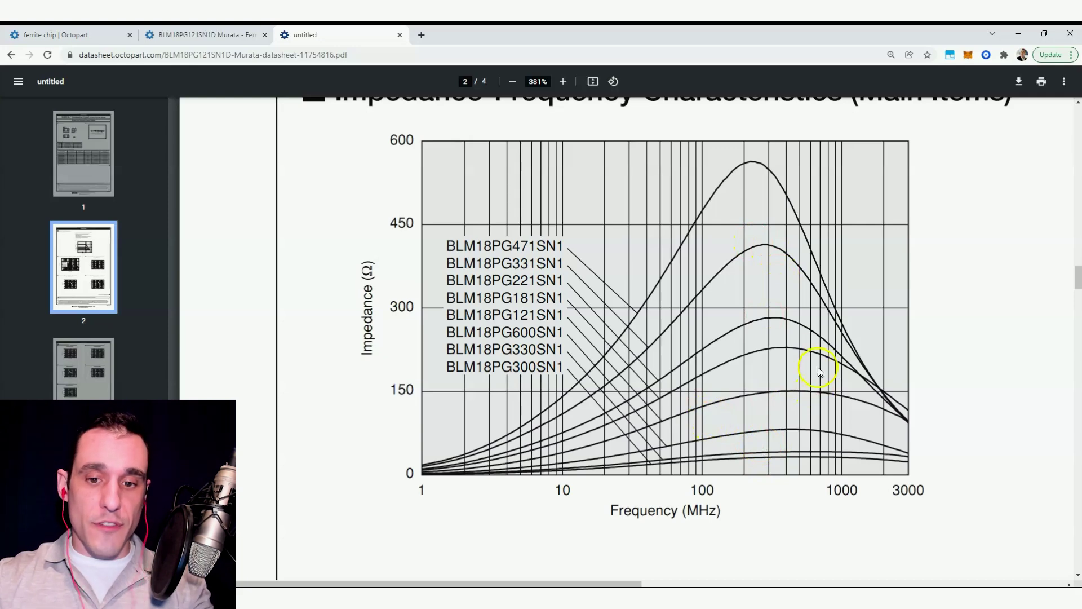
scroll(817, 394, down, 20)
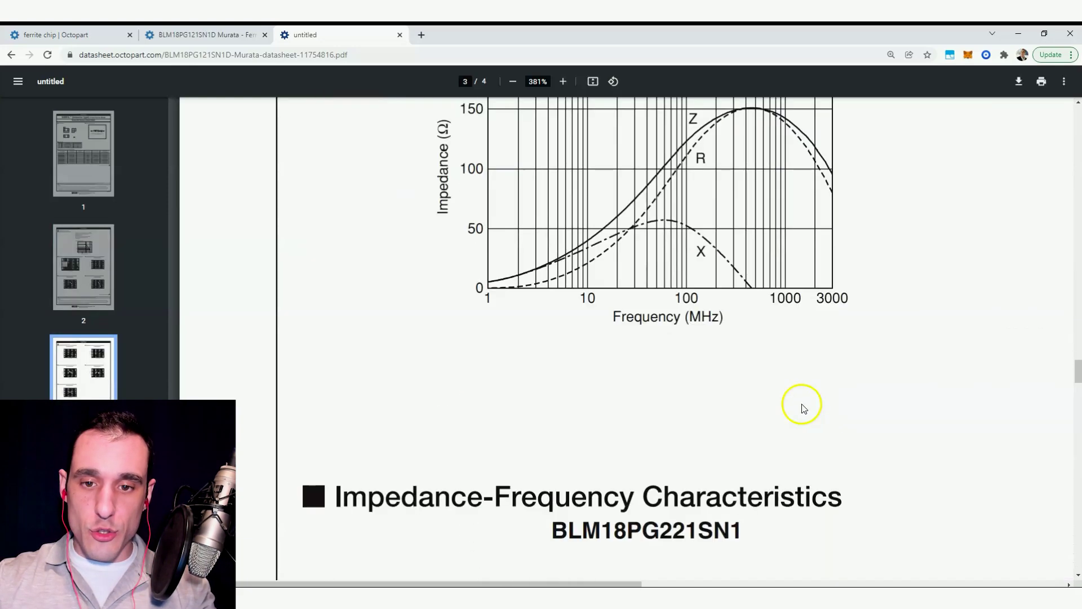
scroll(803, 408, up, 20)
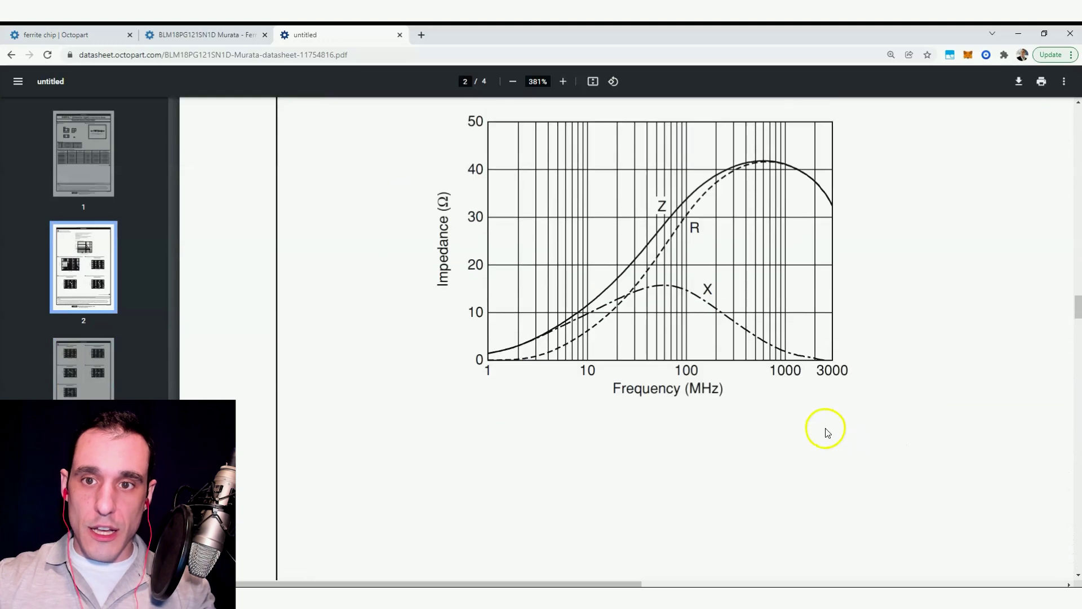
scroll(826, 432, down, 8)
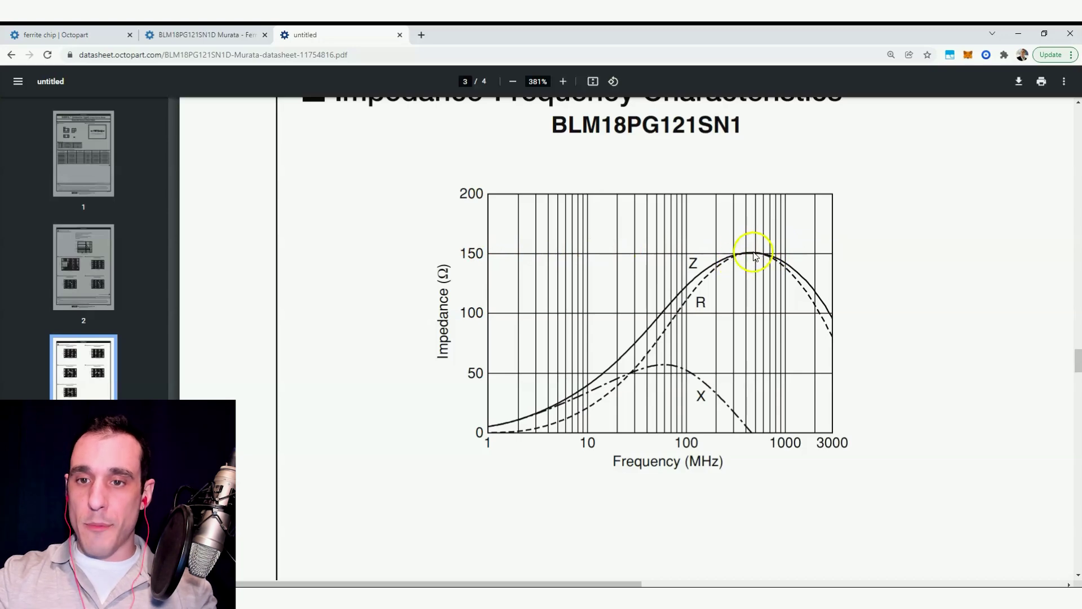
key(alt+Tab)
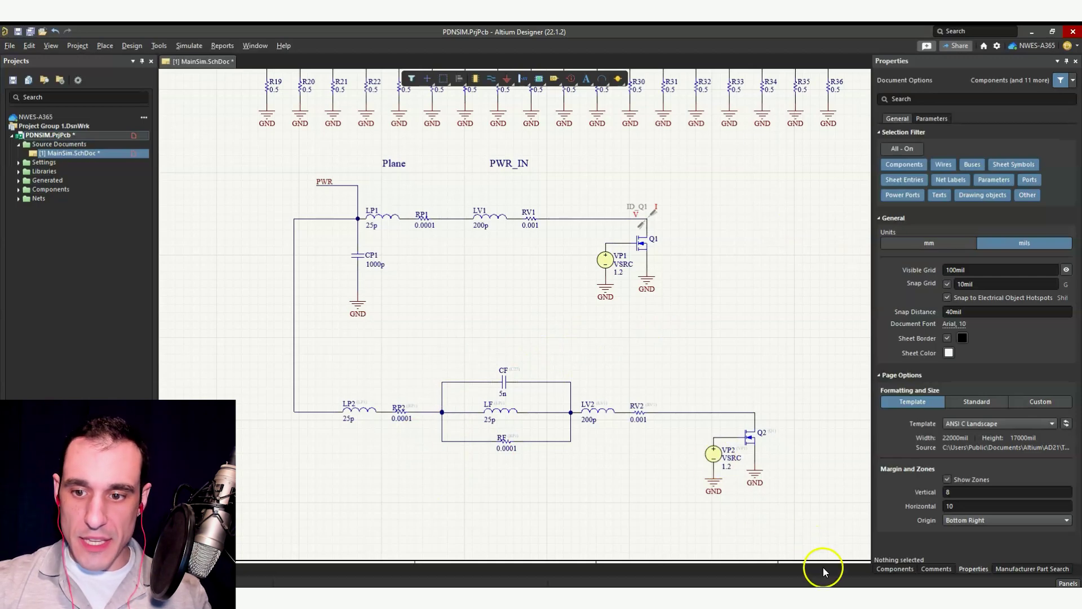
key(alt+Tab)
scroll(616, 415, down, 8)
scroll(611, 418, up, 7)
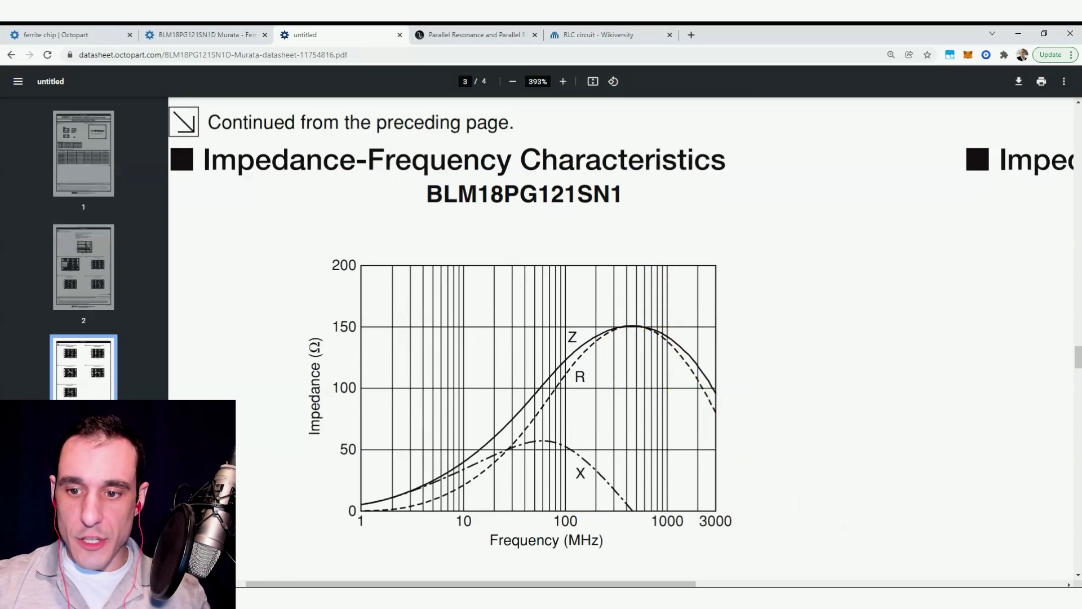
Enter the ferrite bead values RF 150, LF 347n and CF 0.3603p
key(alt+Tab)
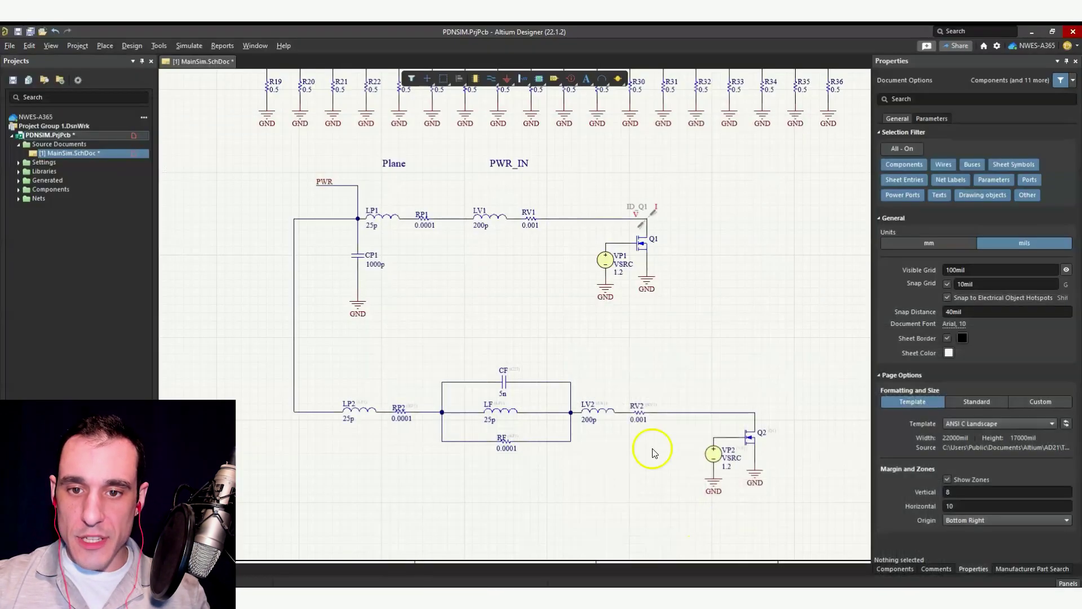
double_click(506, 449)
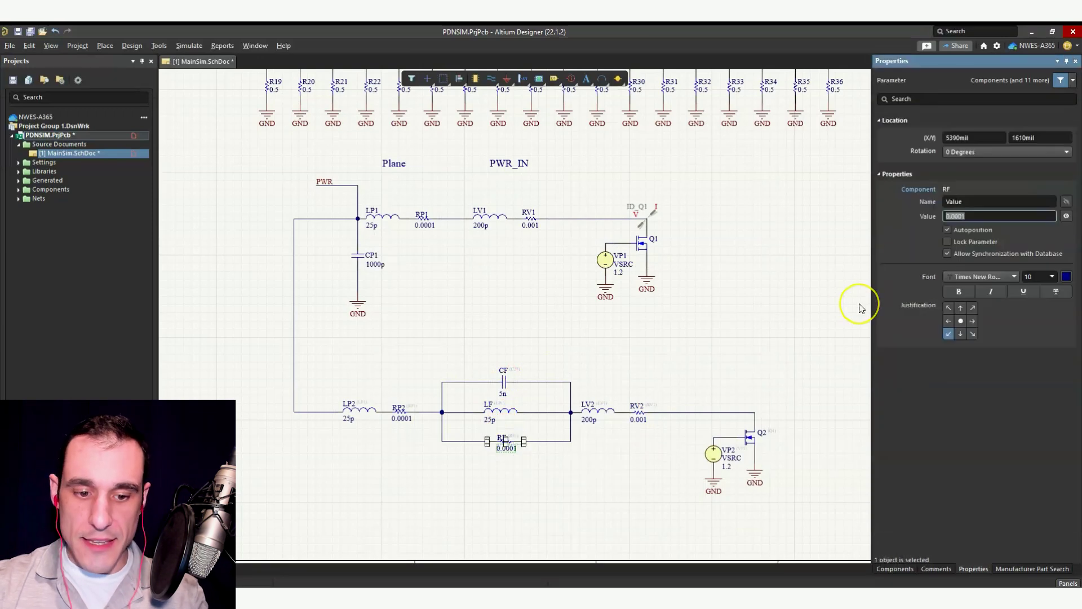
click(487, 421)
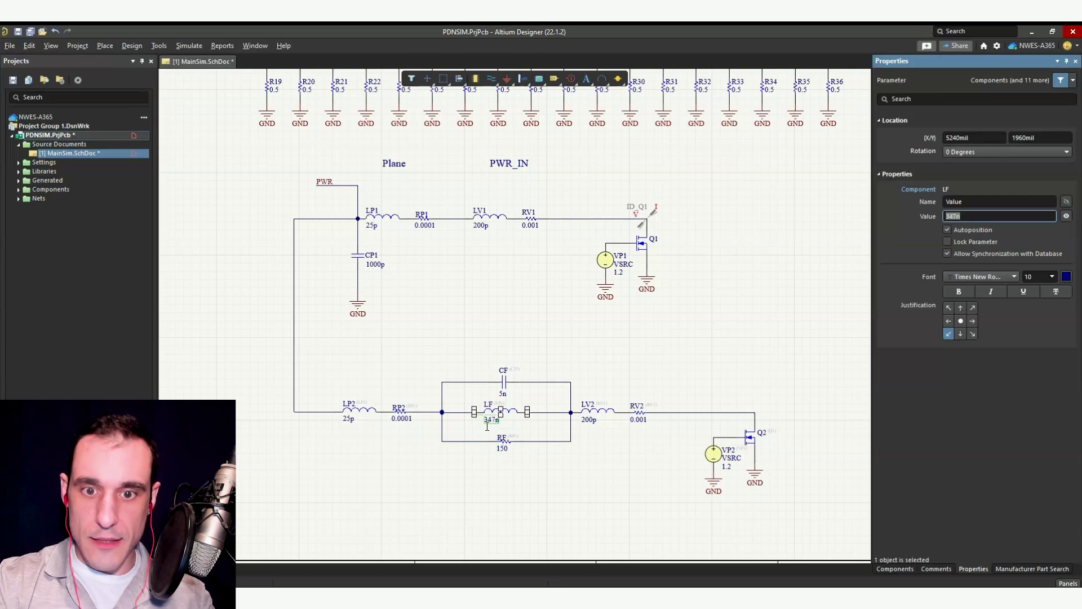
click(502, 393)
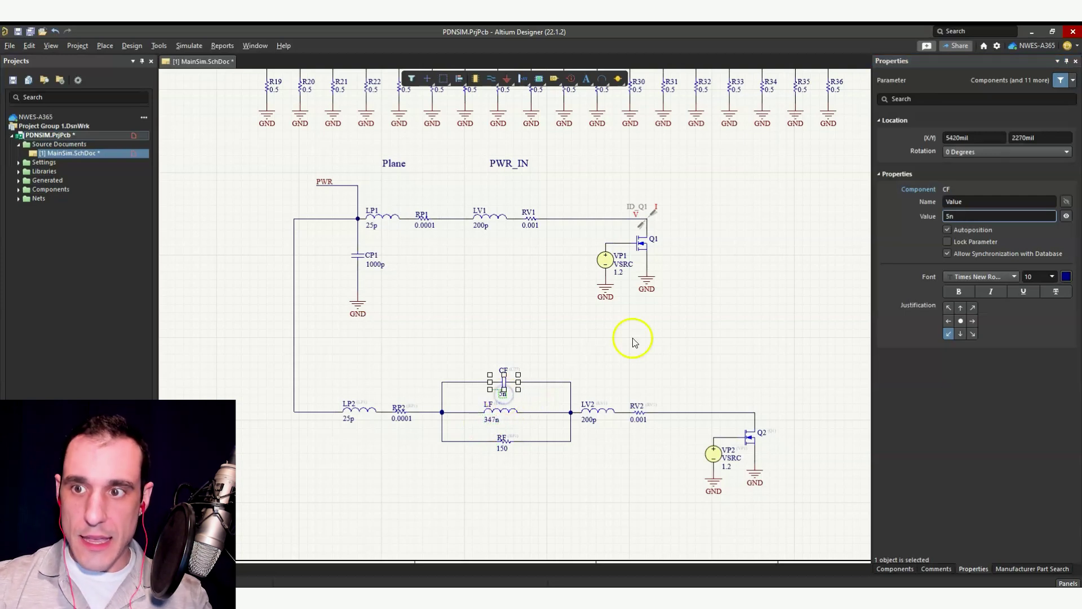
click(963, 216)
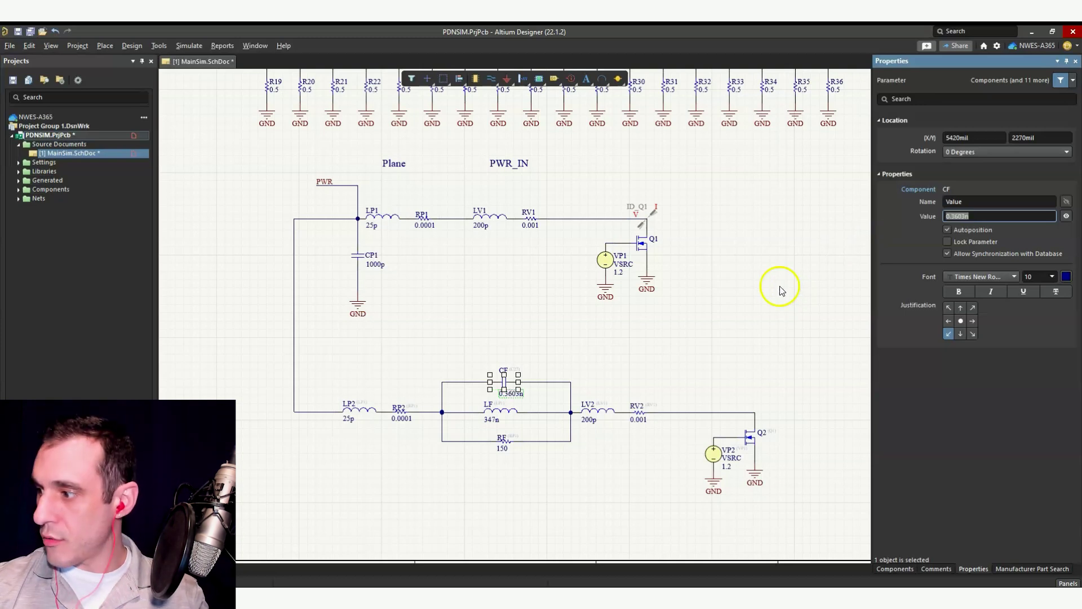
click(991, 214)
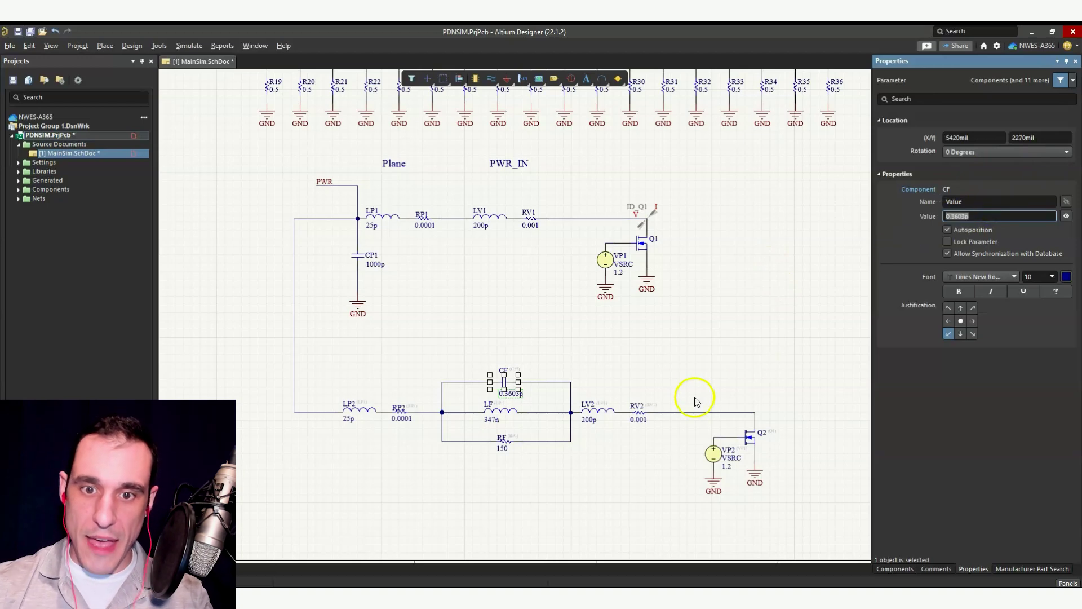
click(627, 385)
Clear the calculator's previous result and minimize it so the schematic shows
key(alt+Tab)
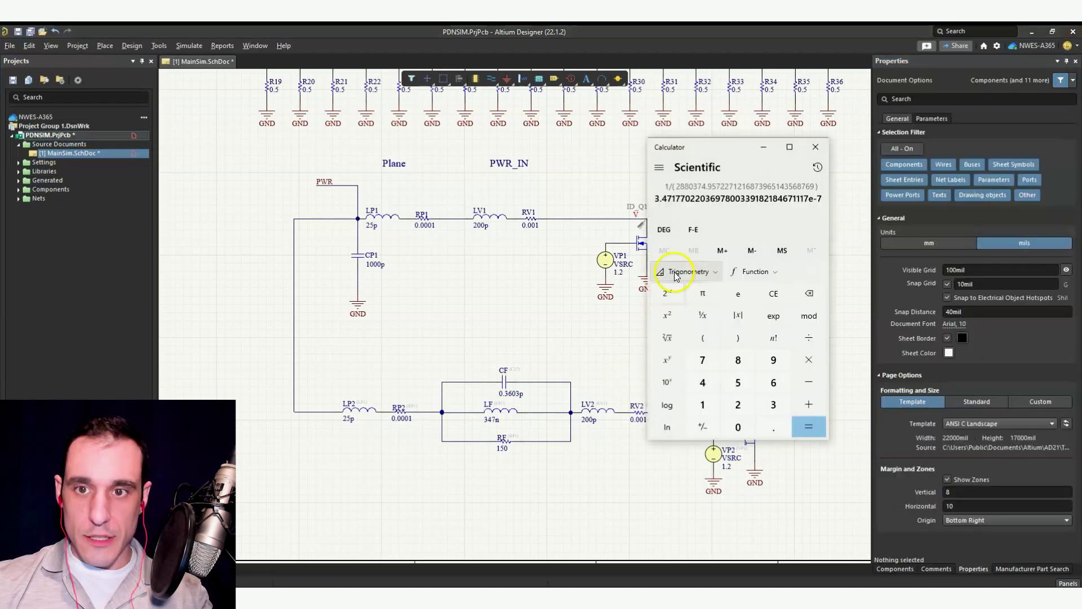
key(Escape)
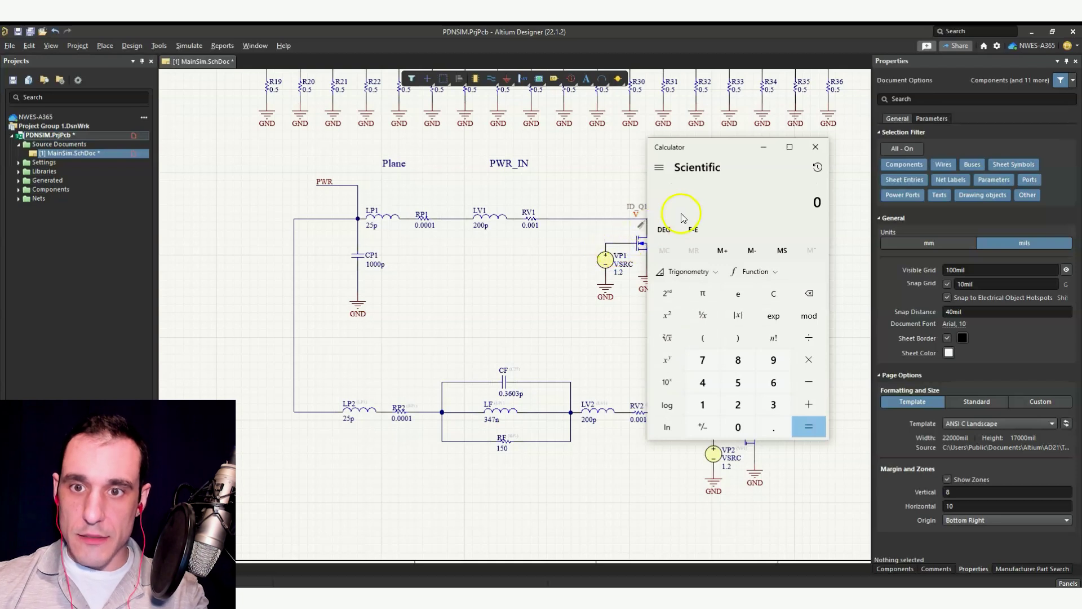
click(763, 148)
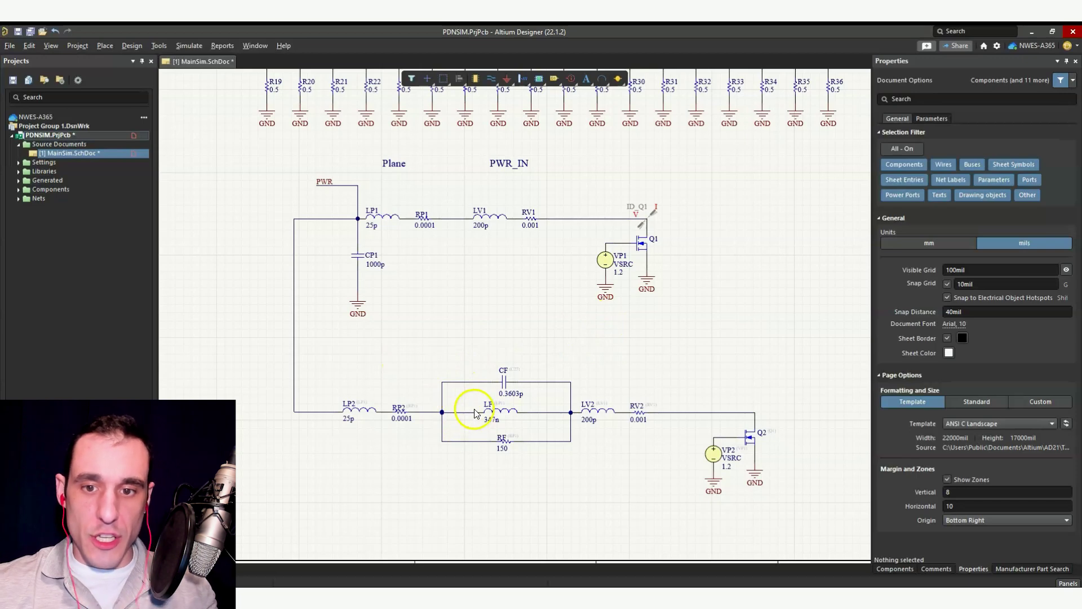
Select the L36/C36/R36 branch and shift Q2 and VP2 right to make room
right_drag(719, 234, 526, 364)
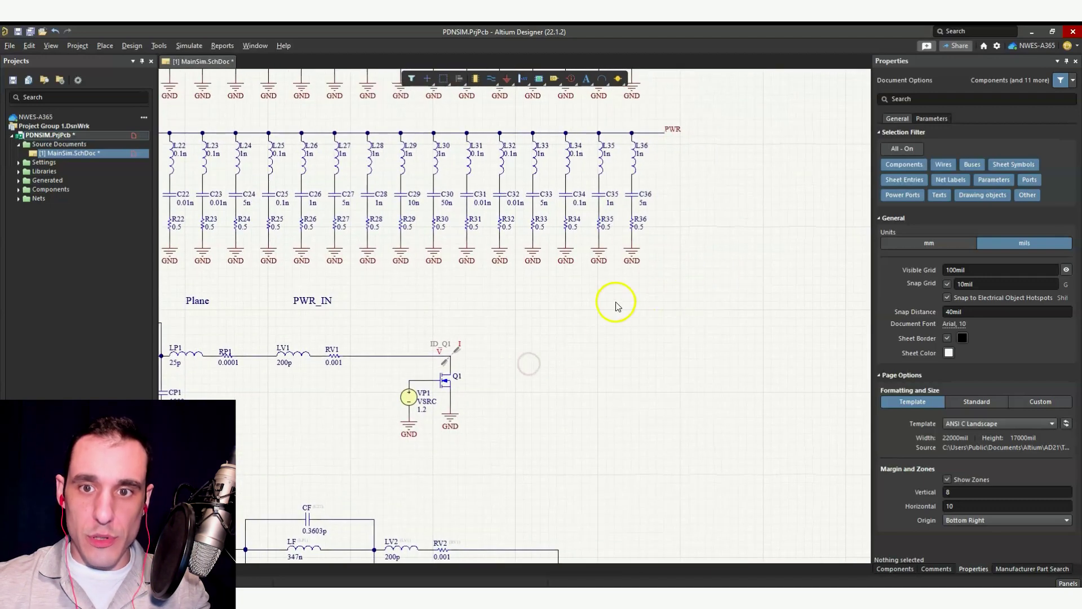
drag(617, 302, 671, 131)
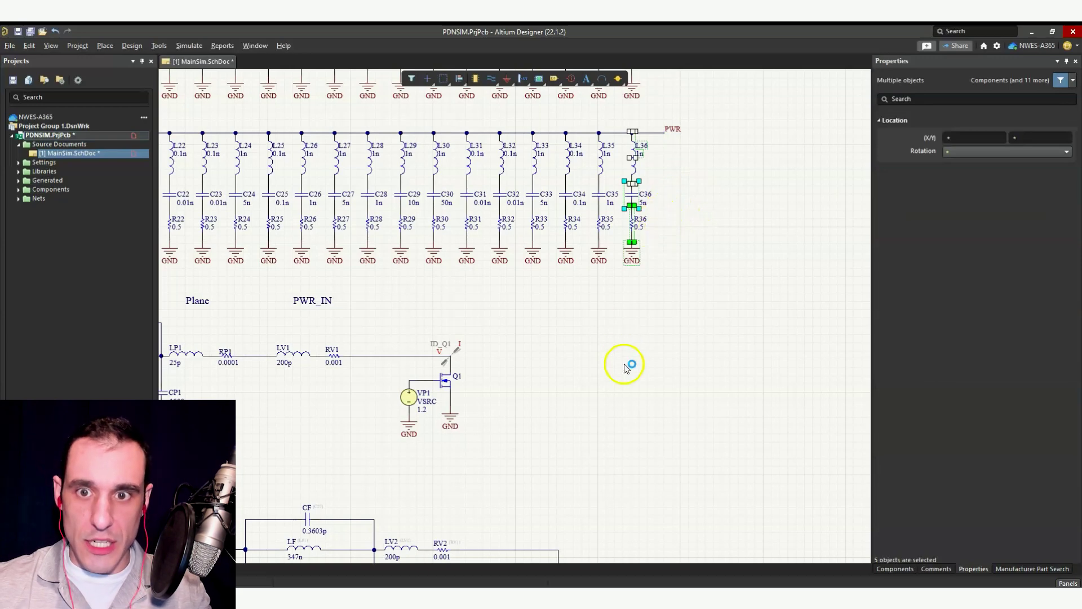
scroll(666, 208, down, 5)
drag(546, 432, 683, 327)
drag(532, 418, 659, 324)
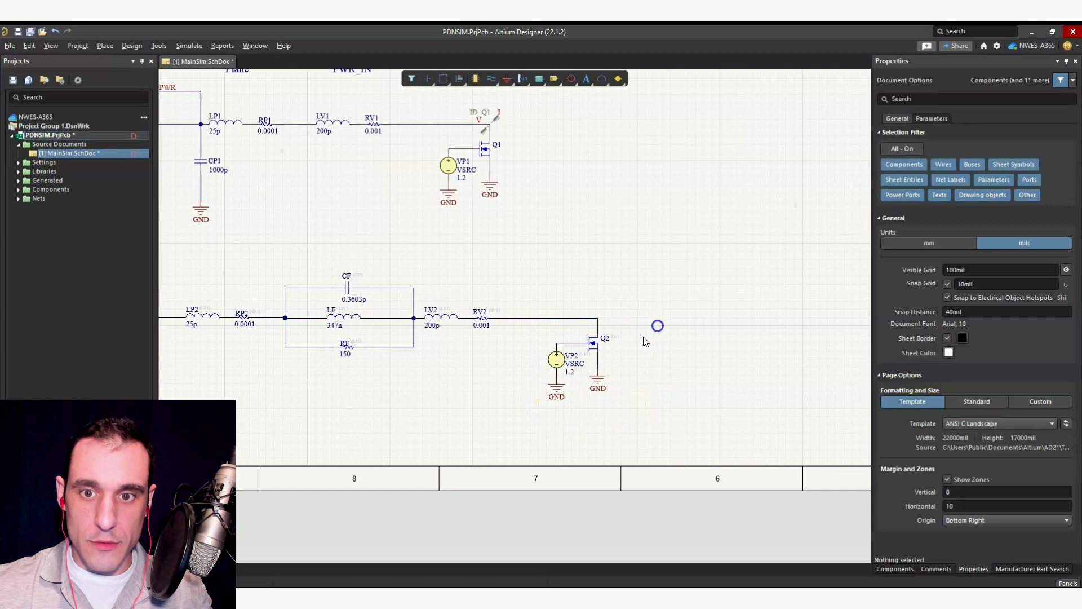
drag(597, 367, 670, 369)
click(504, 378)
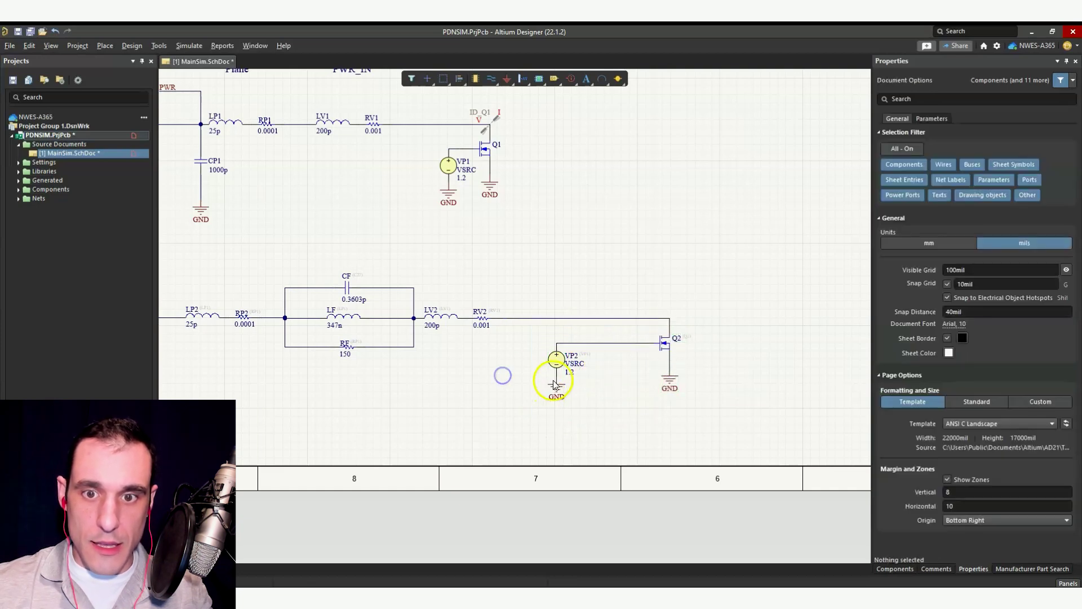
drag(556, 378, 617, 379)
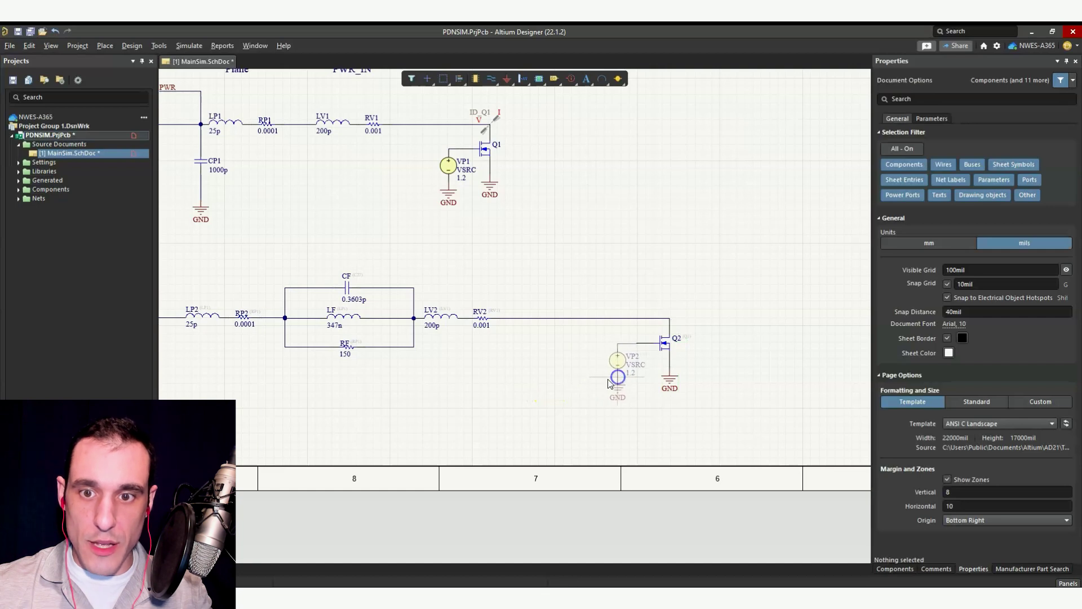
Paste the 1n/5n/0.5 bypass branch onto Q2's supply wire
key(ctrl+v)
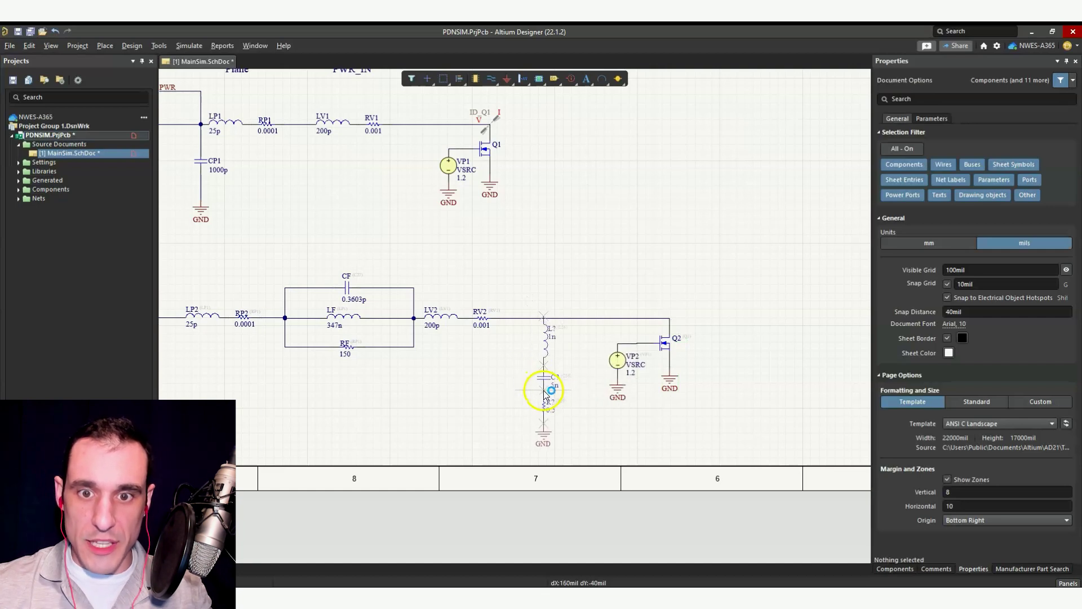
key(Escape)
click(545, 393)
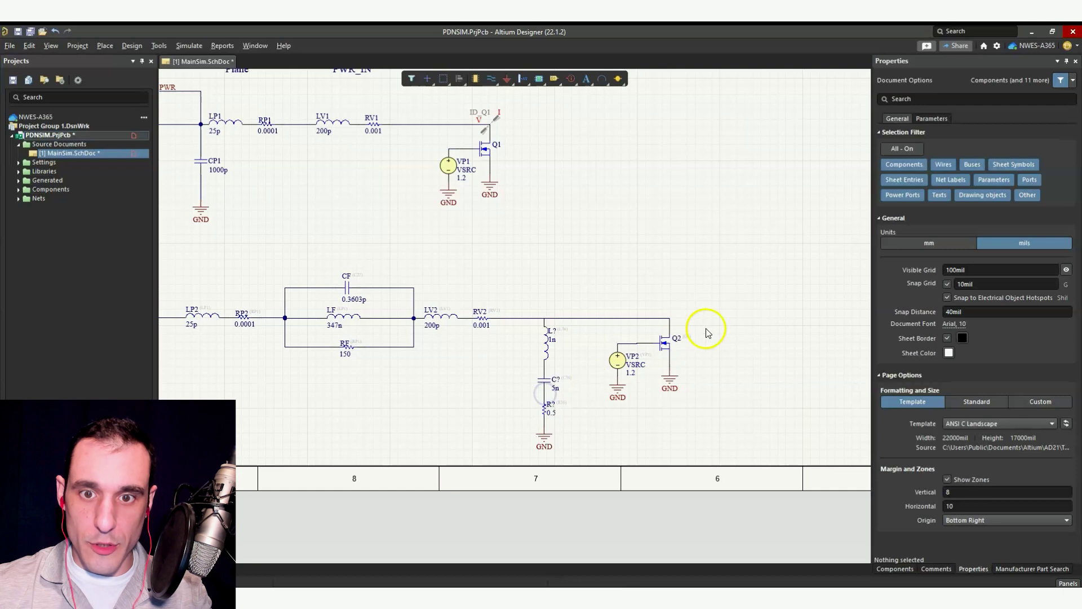
Designate the bypass branch's parts L37, C37 and R37 in the Properties panel
click(552, 332)
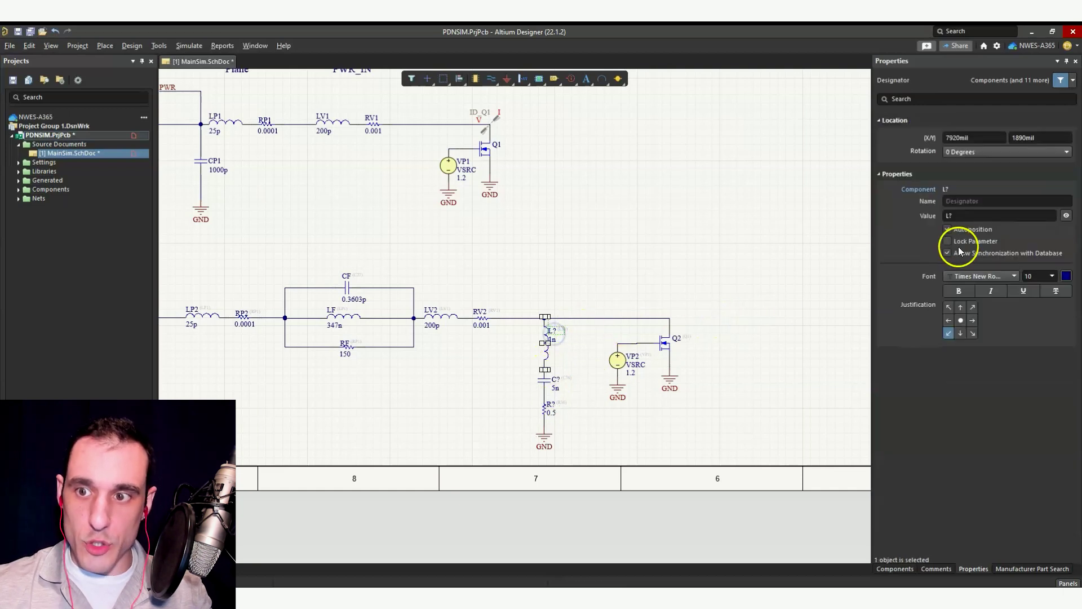
click(966, 215)
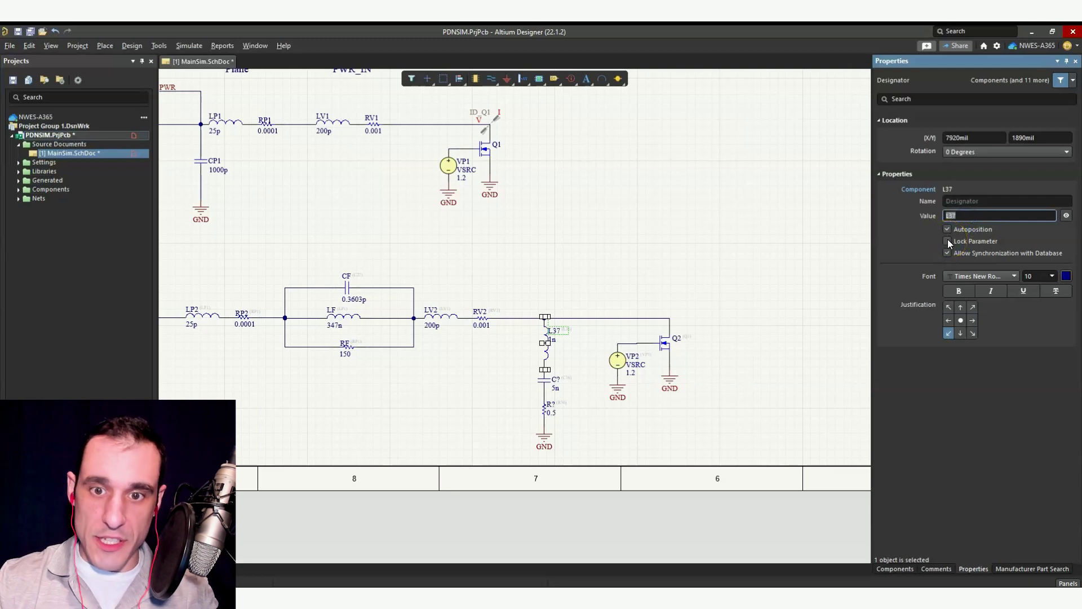
click(555, 379)
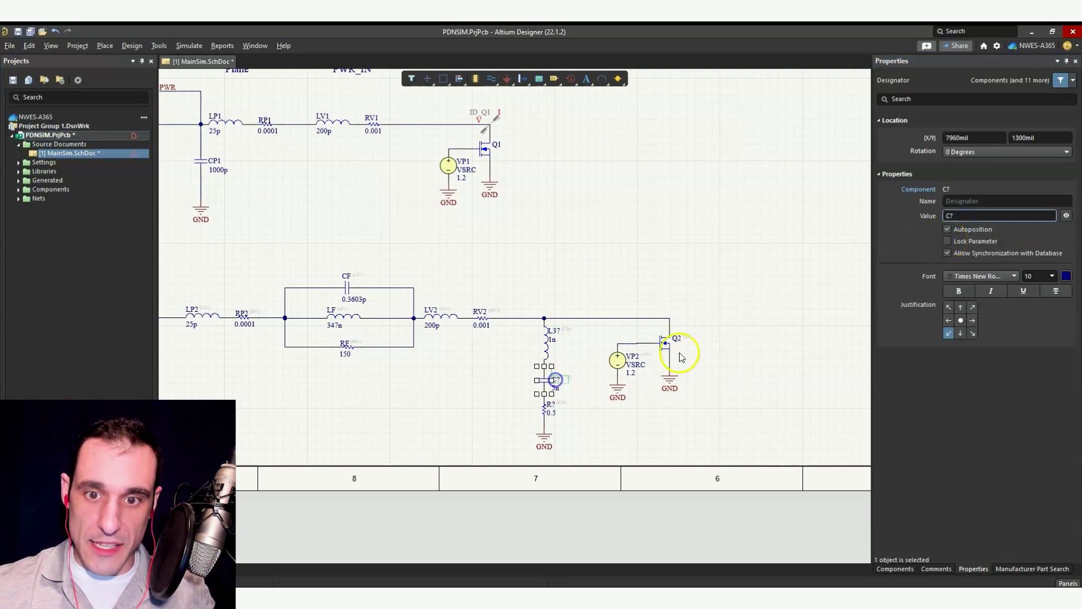
click(984, 216)
text(3)
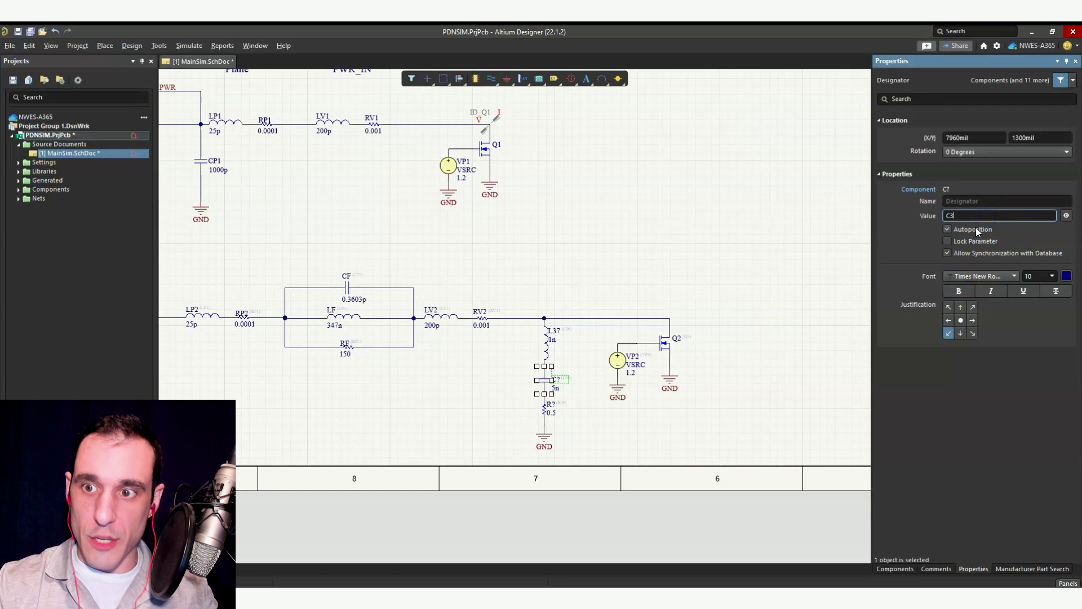
text(7)
key(Return)
click(548, 407)
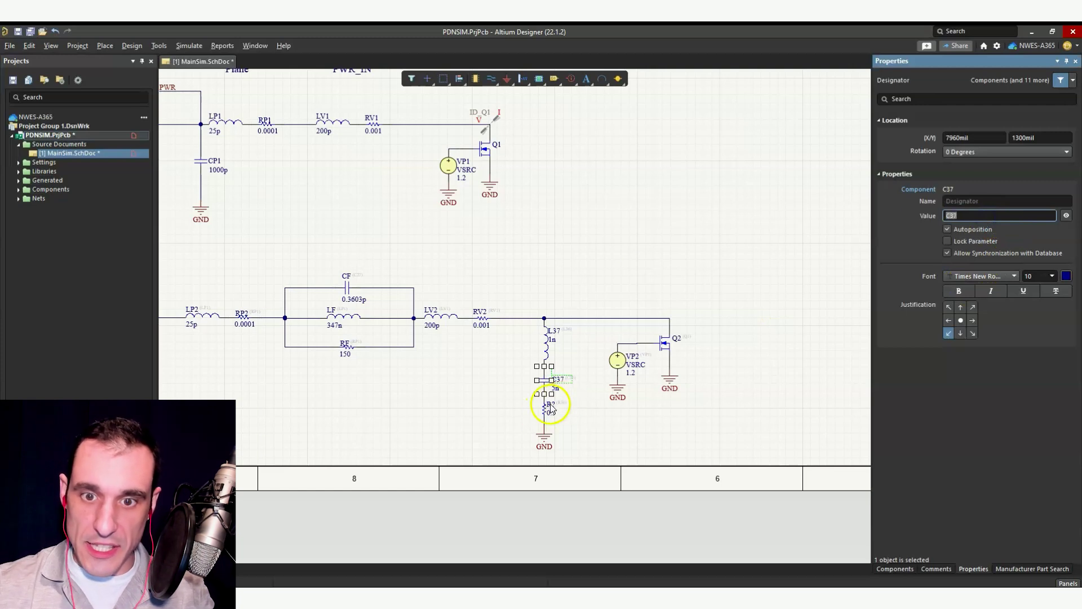
click(967, 215)
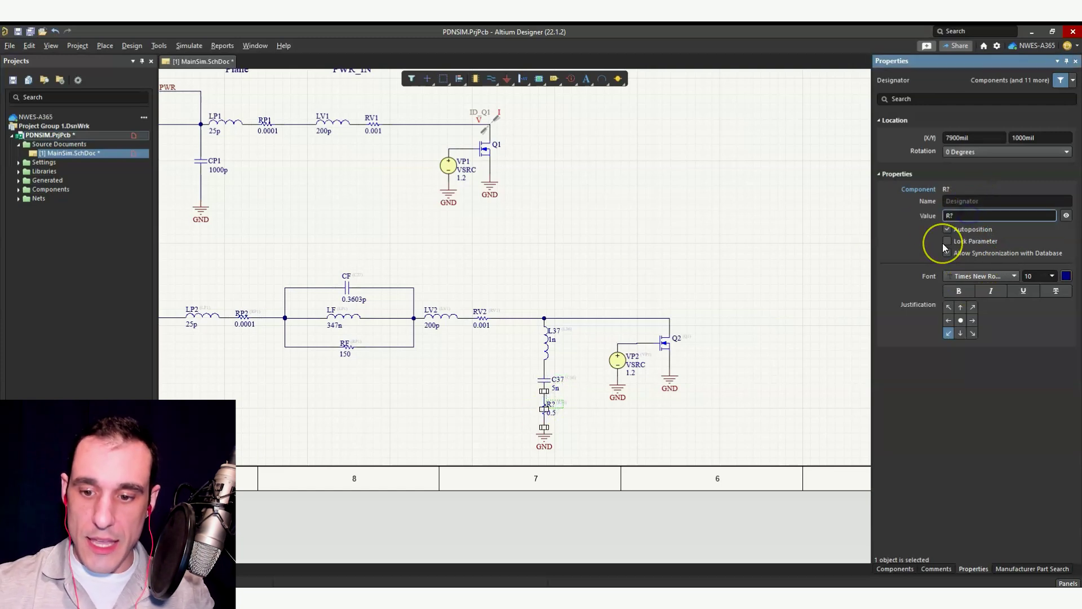
key(Return)
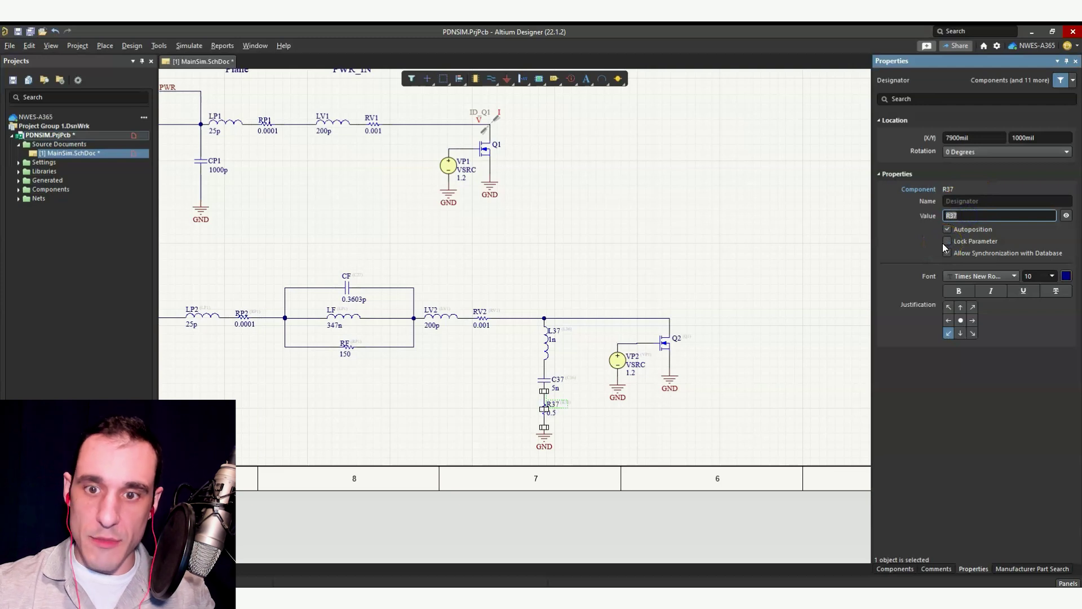
click(626, 343)
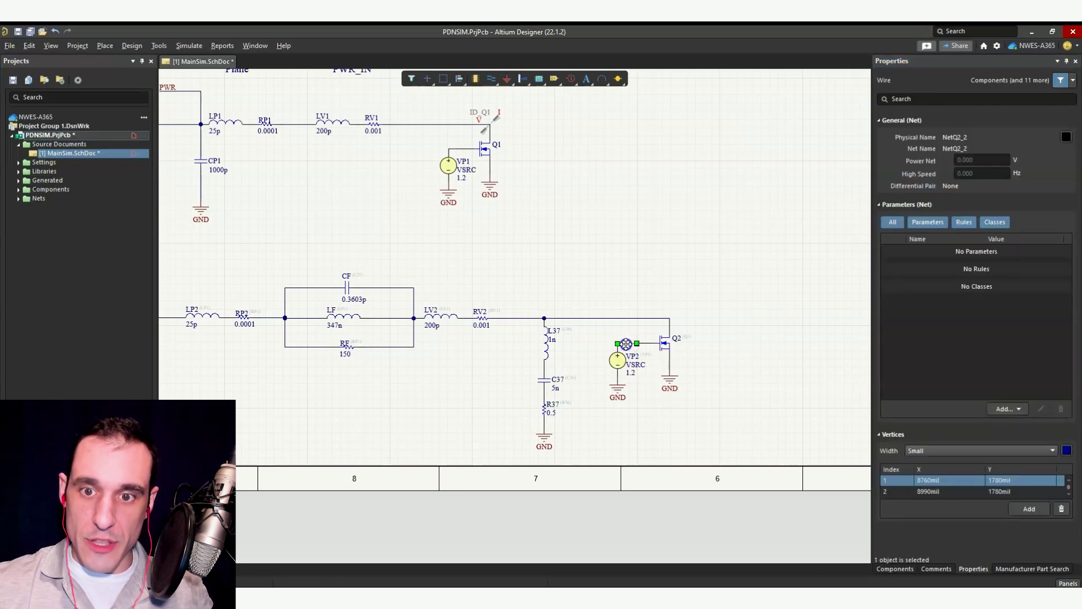
Pan up to review the C19–C36 capacitor and L19–L34 inductor decoupling rows
click(709, 294)
right_drag(709, 294, 755, 355)
click(708, 362)
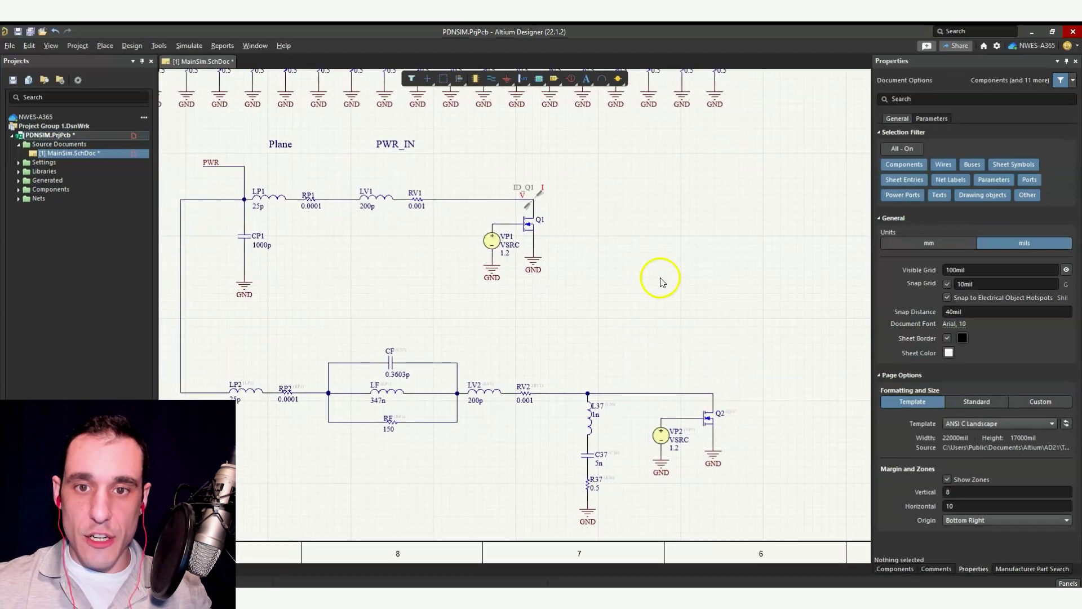
right_drag(657, 280, 772, 350)
right_drag(685, 243, 759, 395)
Return to the second load branch and select C37's 5n value label
right_drag(319, 394, 287, 194)
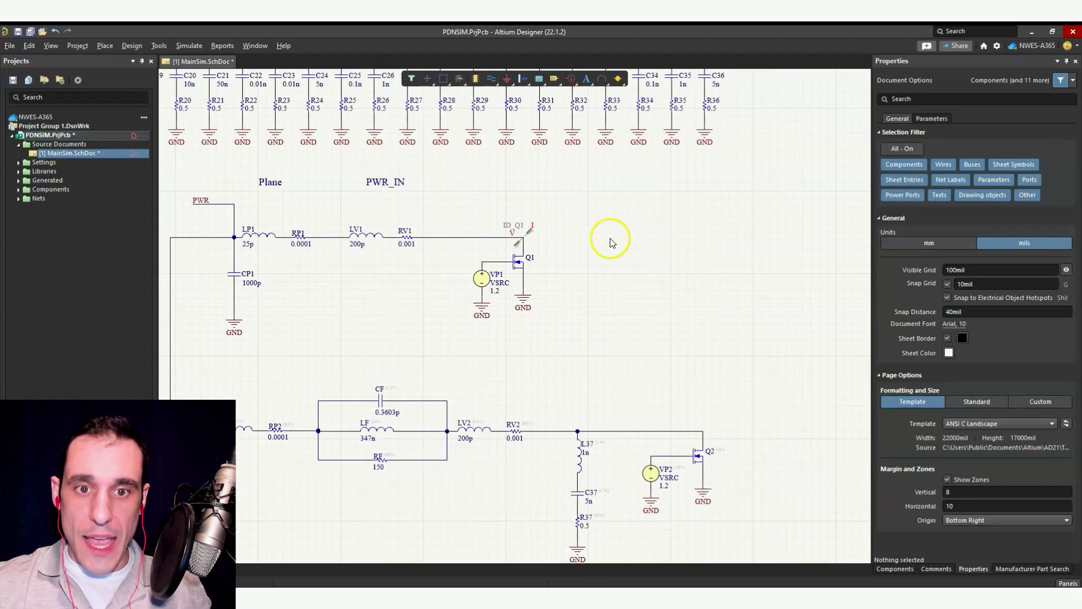
right_drag(598, 227, 727, 360)
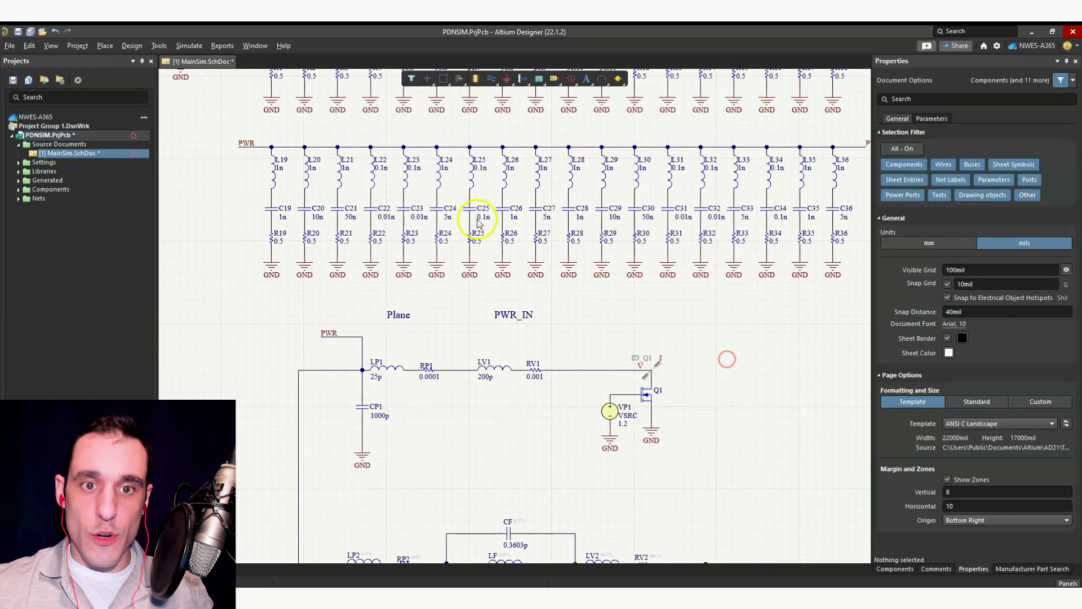
right_drag(524, 308, 727, 354)
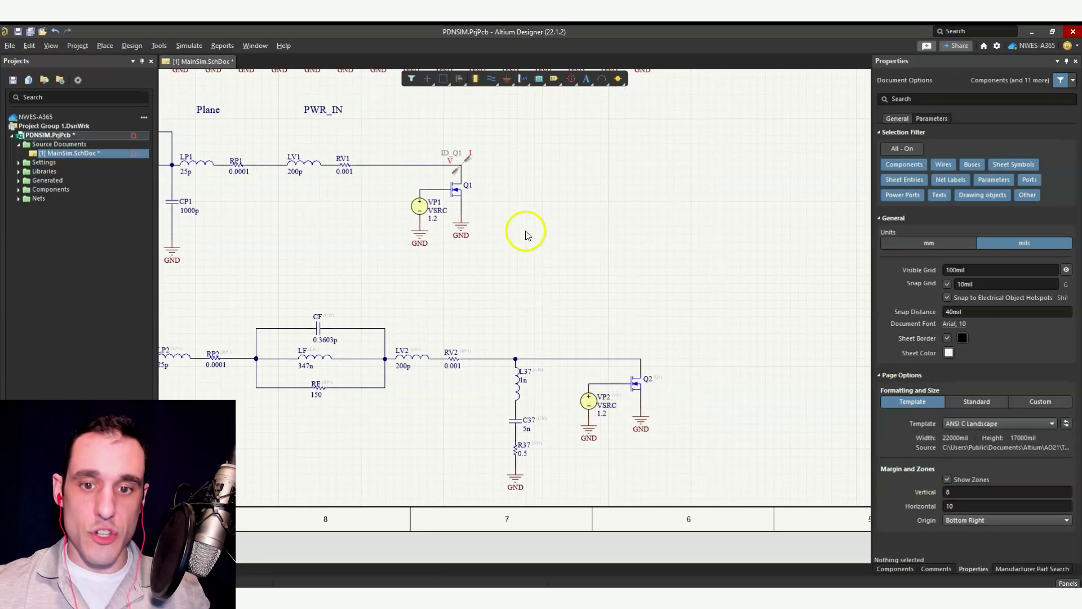
right_drag(586, 244, 664, 205)
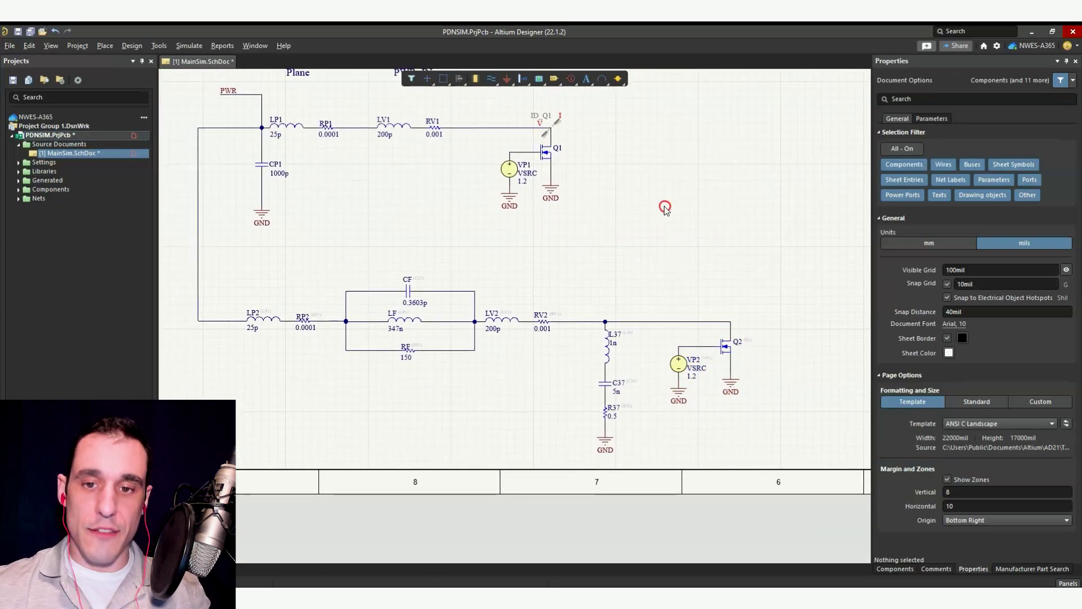
click(617, 391)
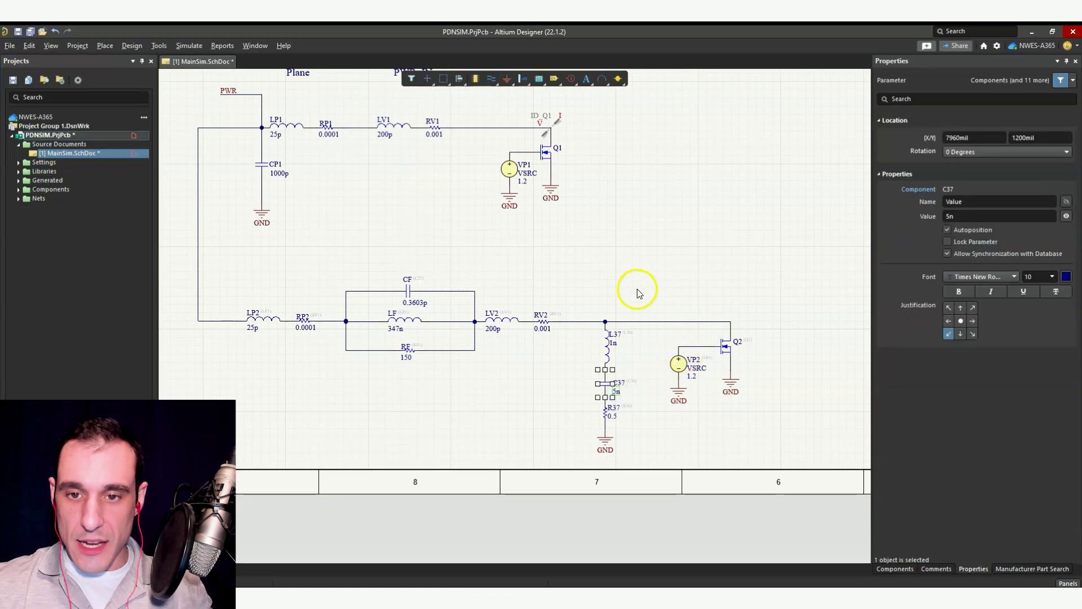
In Properties, change C37's value from 5n to 10p and R37's from 0.5 to 0.05
click(965, 214)
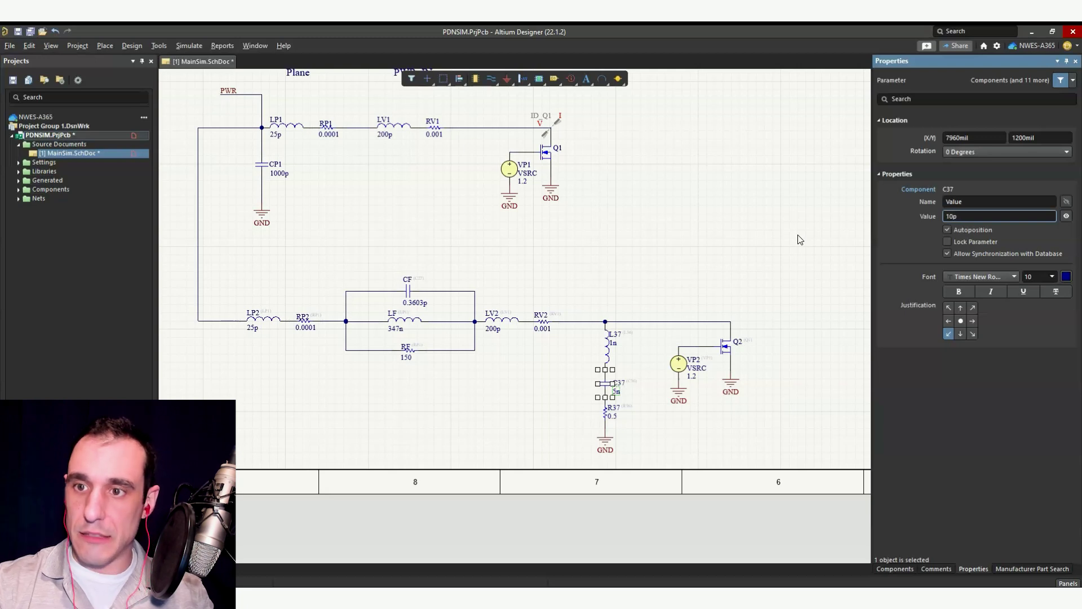
click(608, 416)
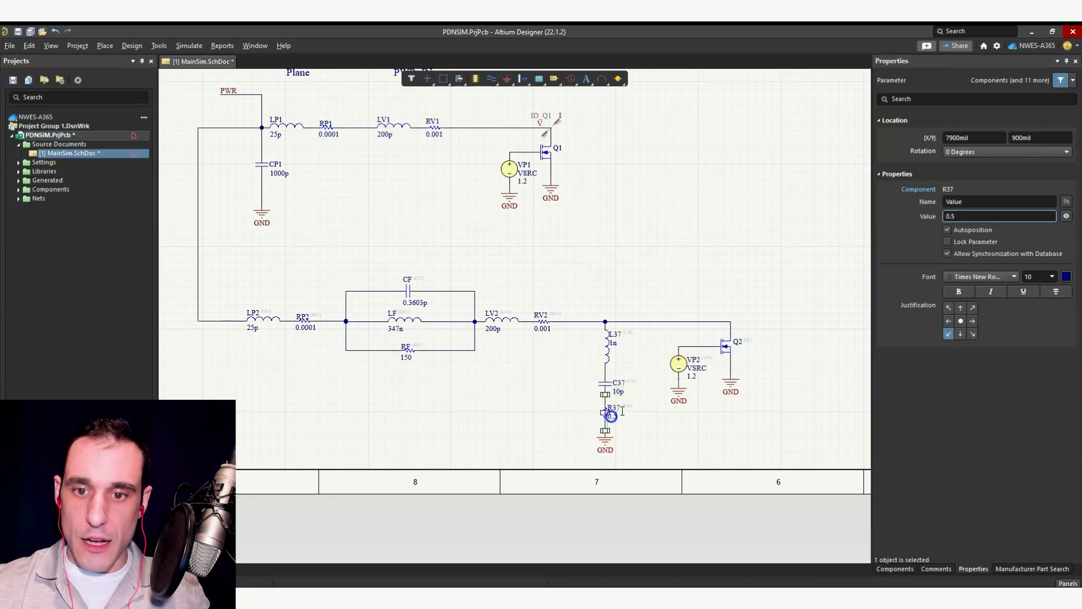
click(963, 215)
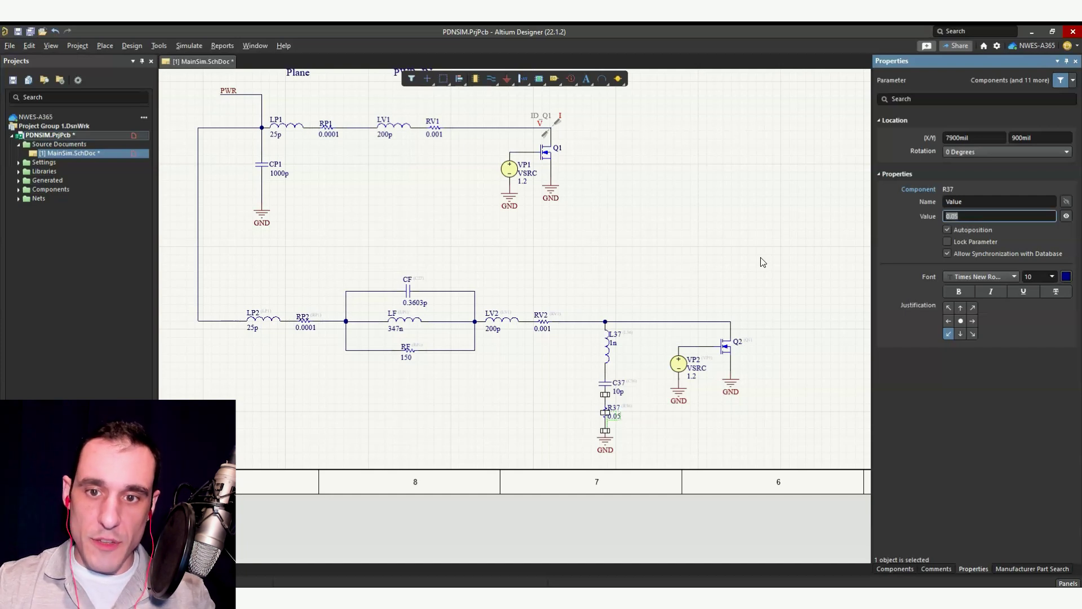
click(616, 349)
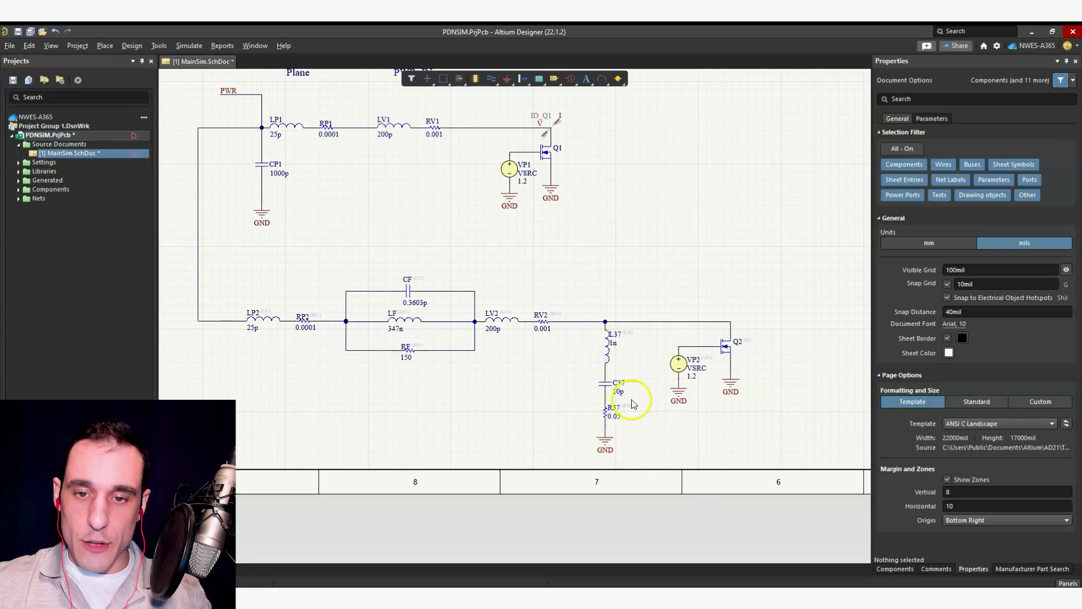
right_drag(473, 408, 519, 447)
right_drag(688, 251, 683, 302)
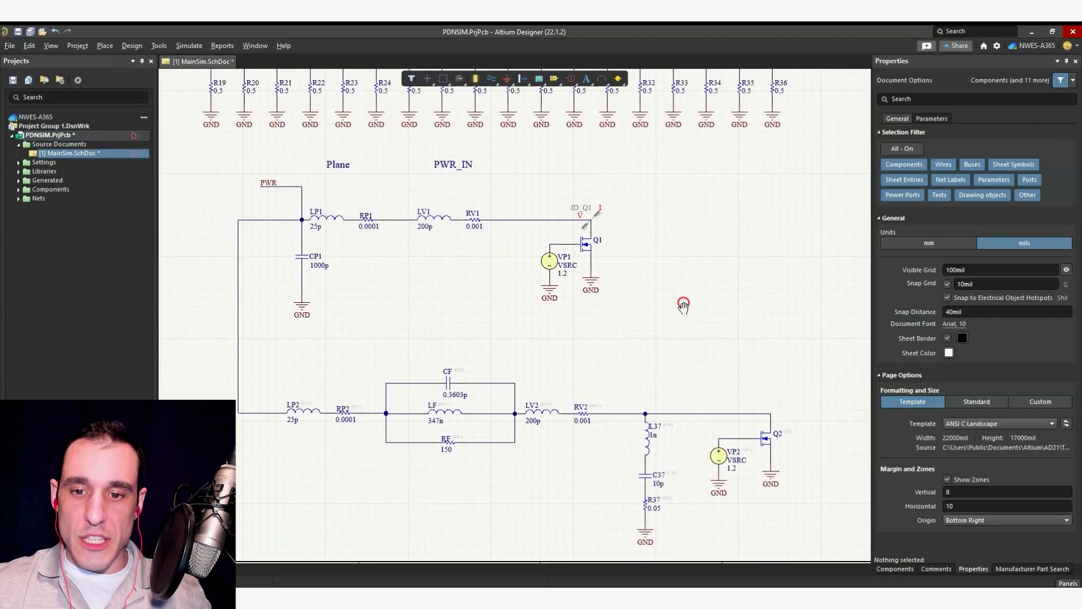
right_drag(658, 342, 651, 308)
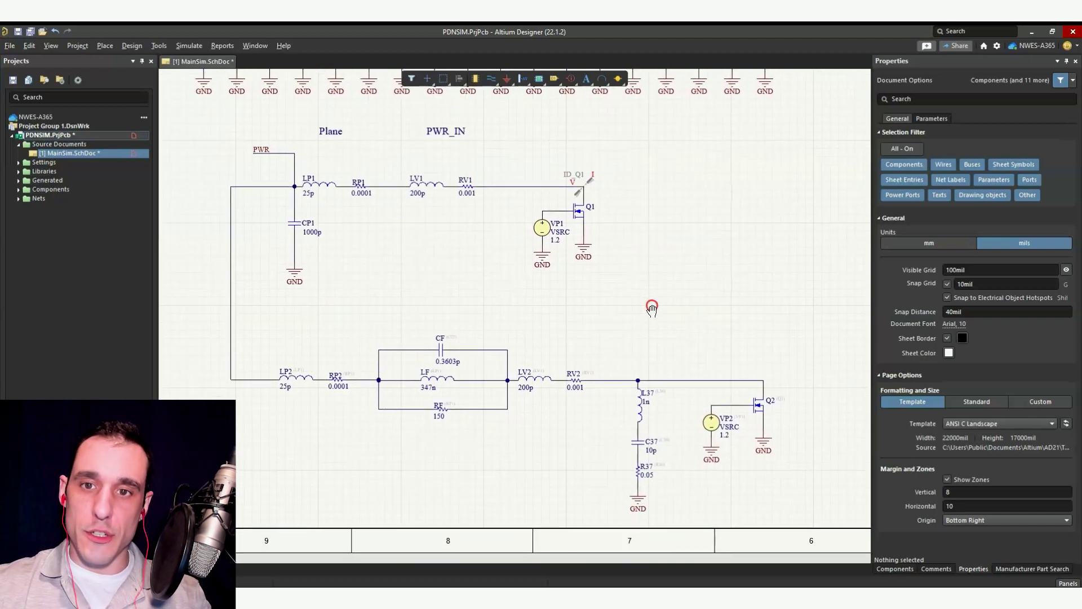
click(643, 405)
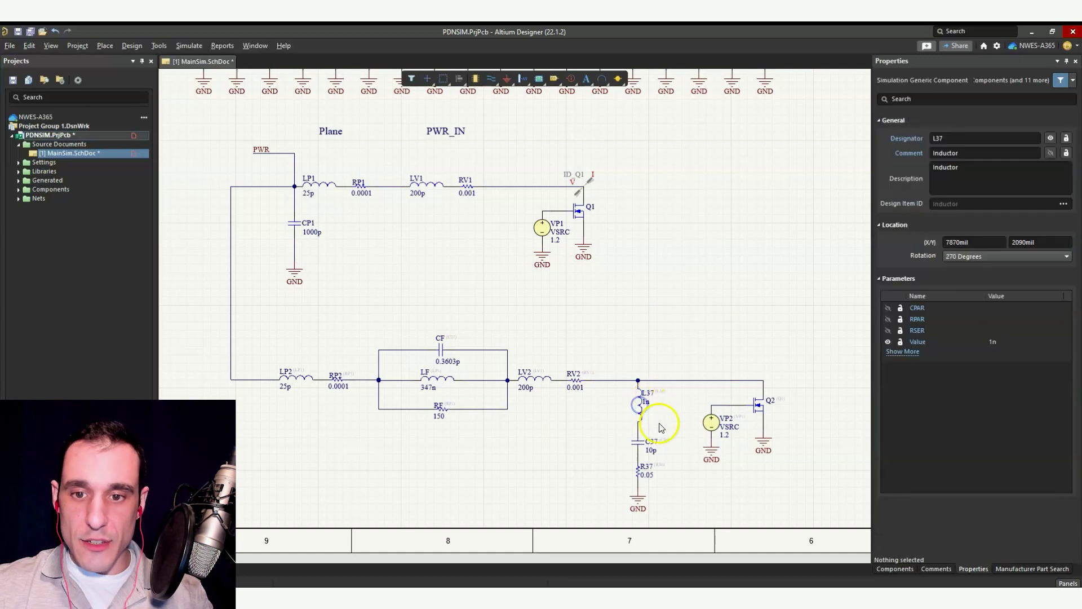
click(607, 426)
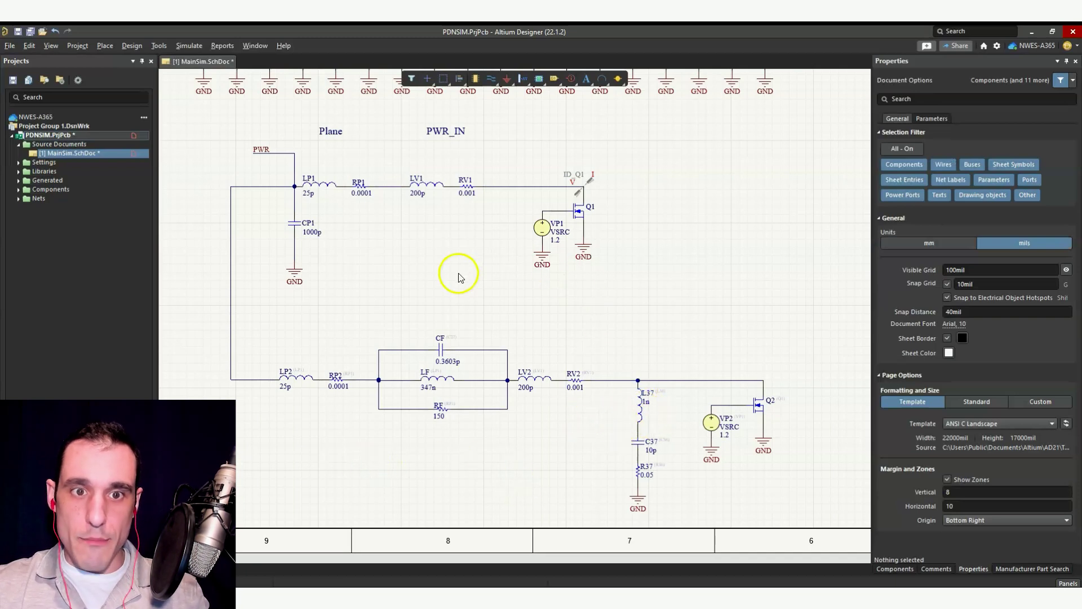
right_drag(434, 259, 498, 374)
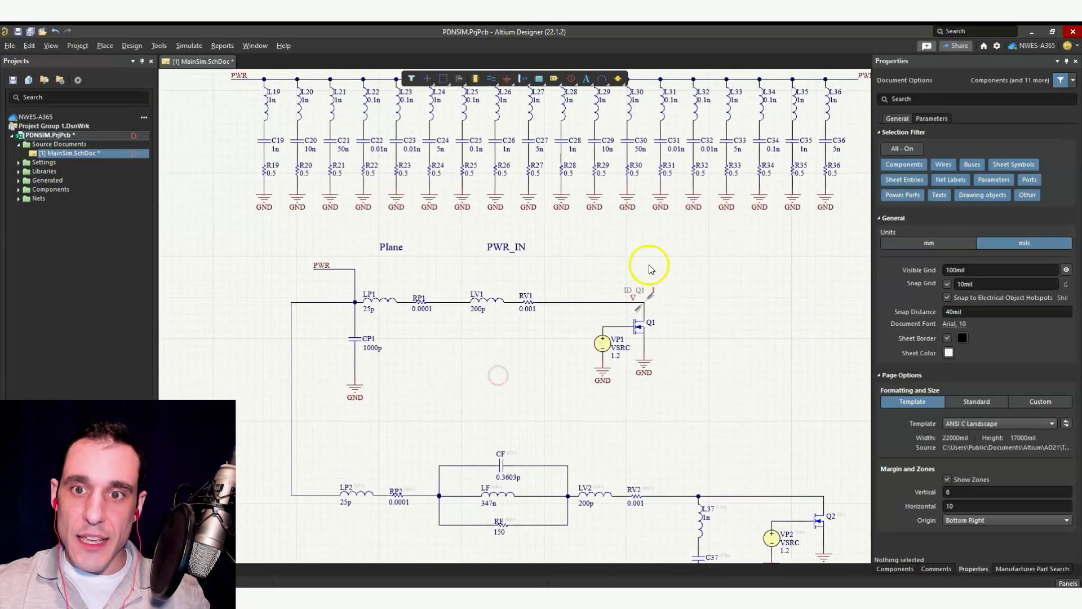
mouse_move(649, 268)
right_down()
mouse_move(633, 355)
mouse_move(645, 466)
mouse_move(785, 416)
mouse_move(692, 476)
mouse_move(772, 242)
mouse_move(773, 289)
mouse_move(695, 357)
mouse_move(722, 280)
right_up()
right_drag(468, 411, 581, 432)
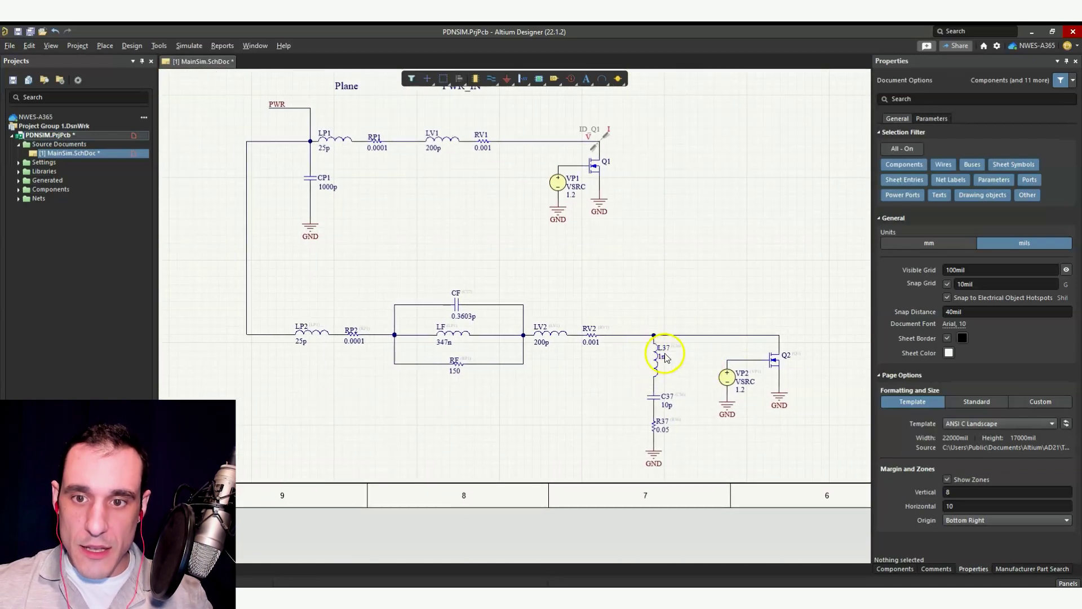
click(654, 399)
click(618, 366)
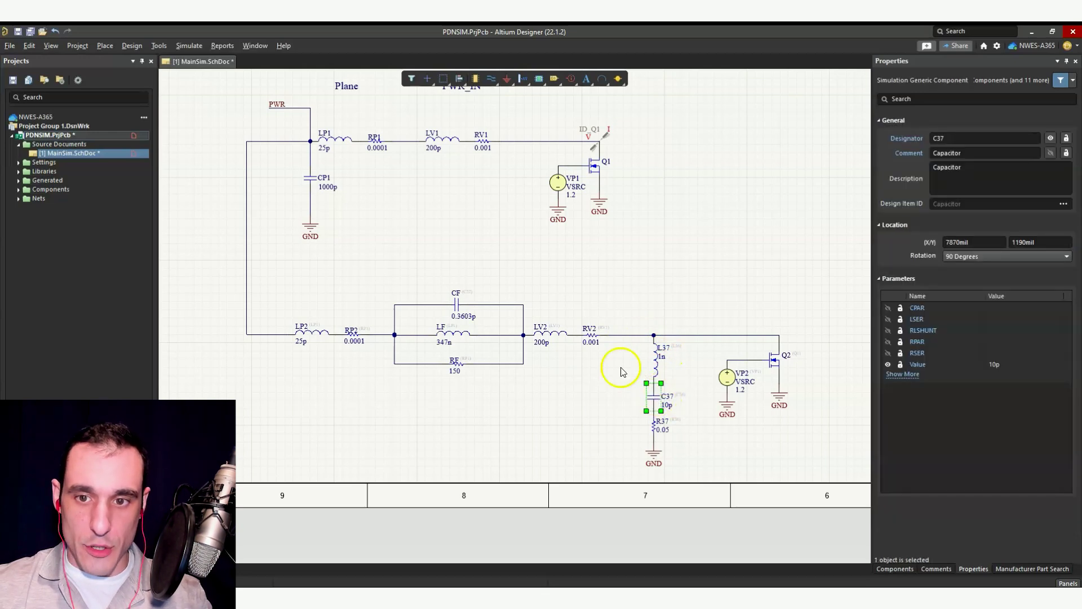
click(661, 369)
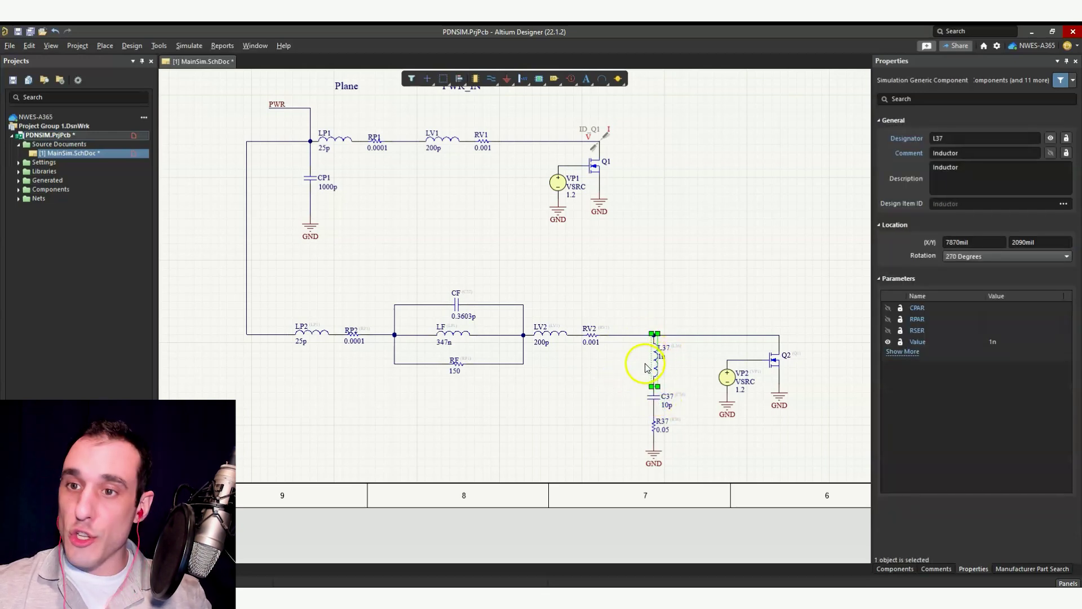
click(618, 419)
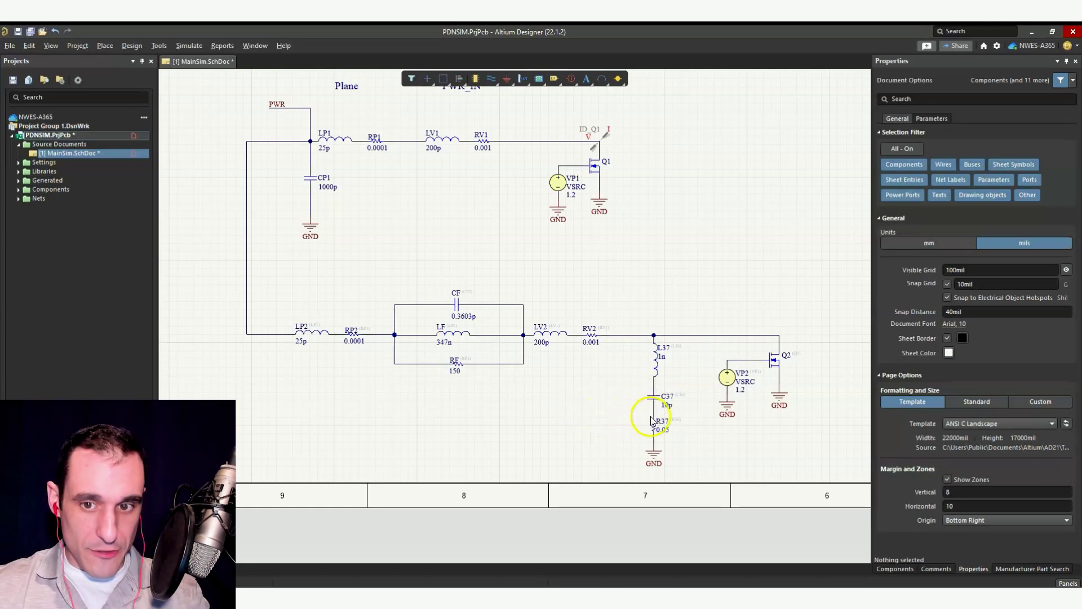
click(657, 398)
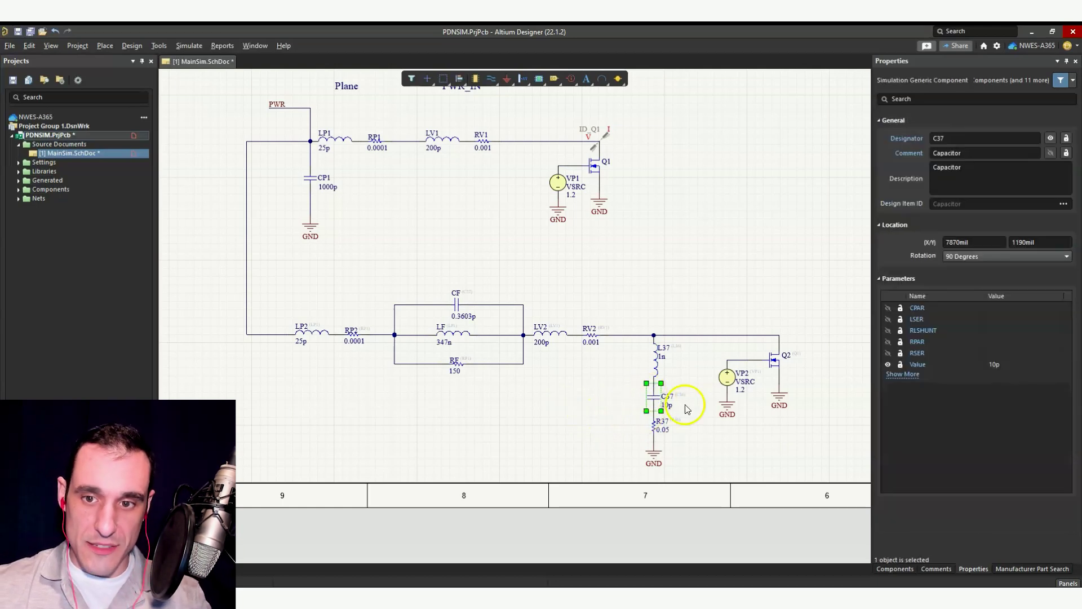
click(583, 445)
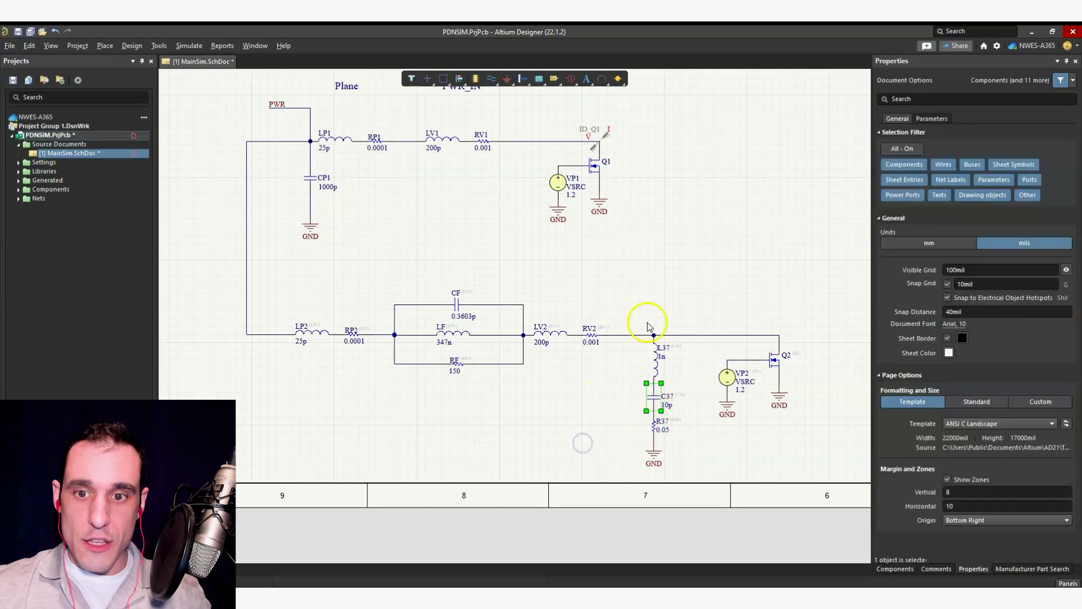